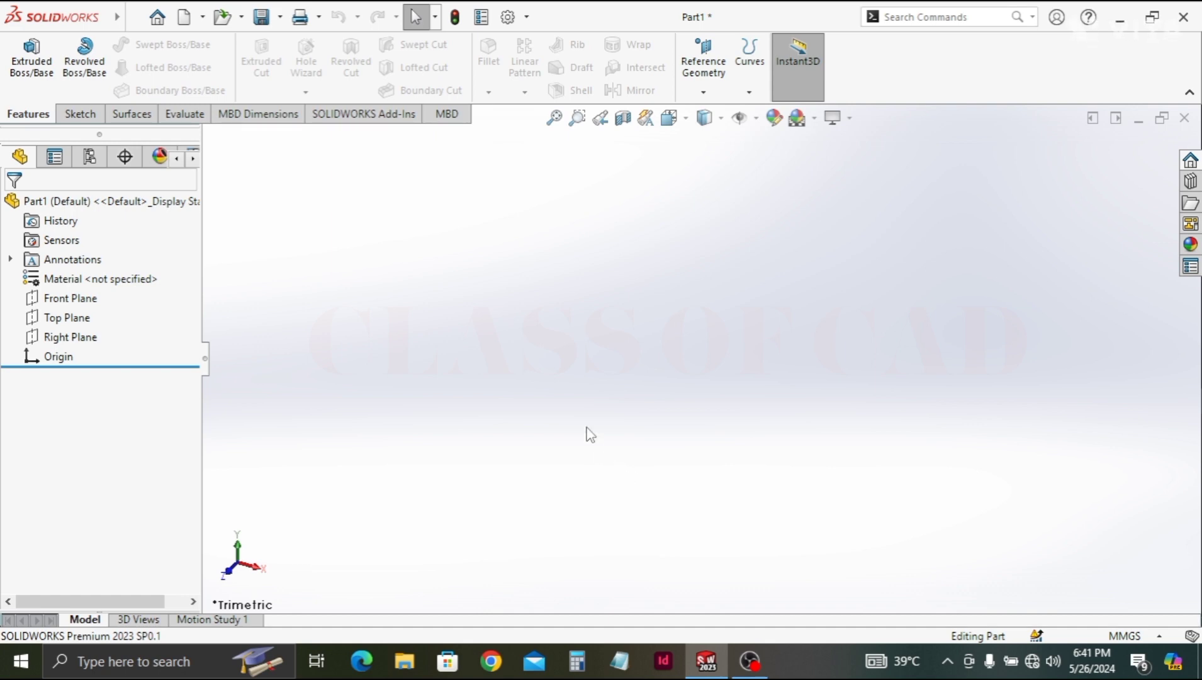
- Select the Right Plane and open a new sketch (Sketch2) on it
left_click(82, 338)
left_click(99, 304)
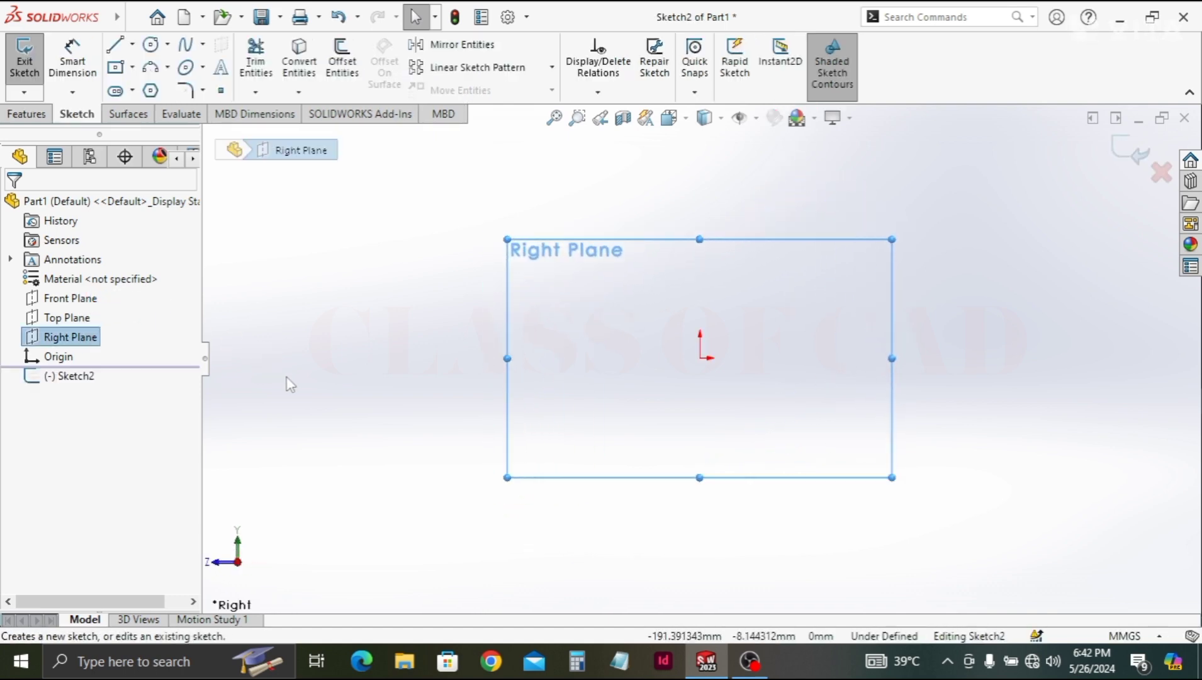
- Draw the first slanted line, 119.27 mm long at 34.29°
left_click(113, 47)
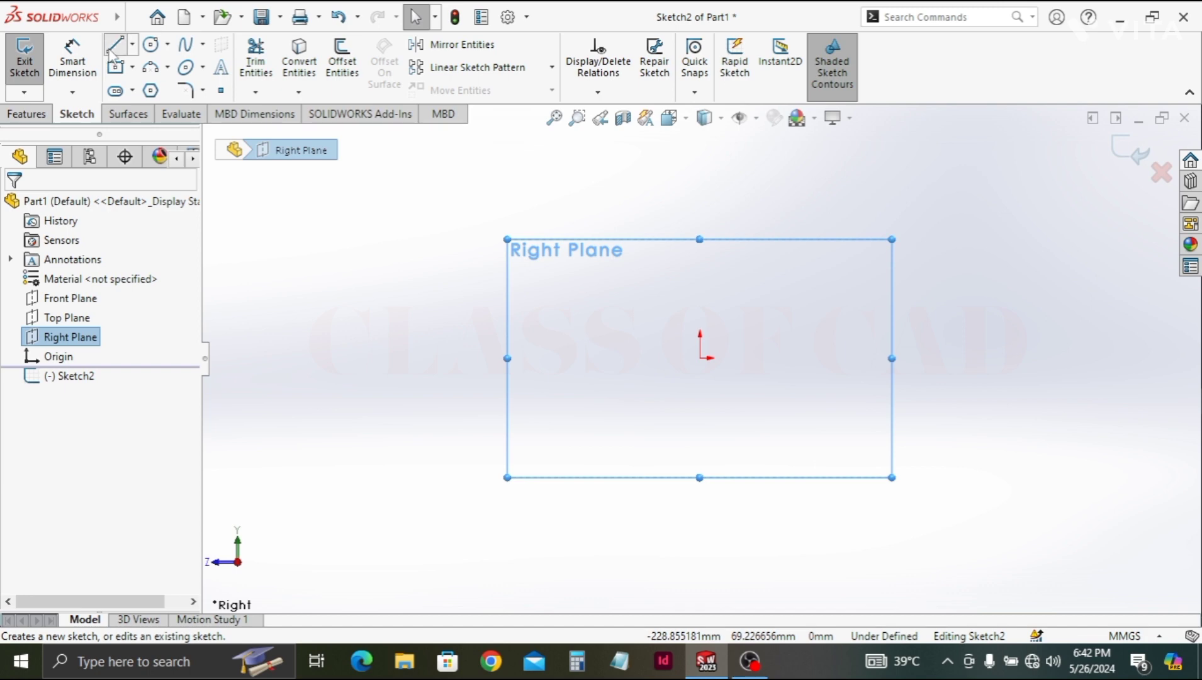
left_click(602, 253)
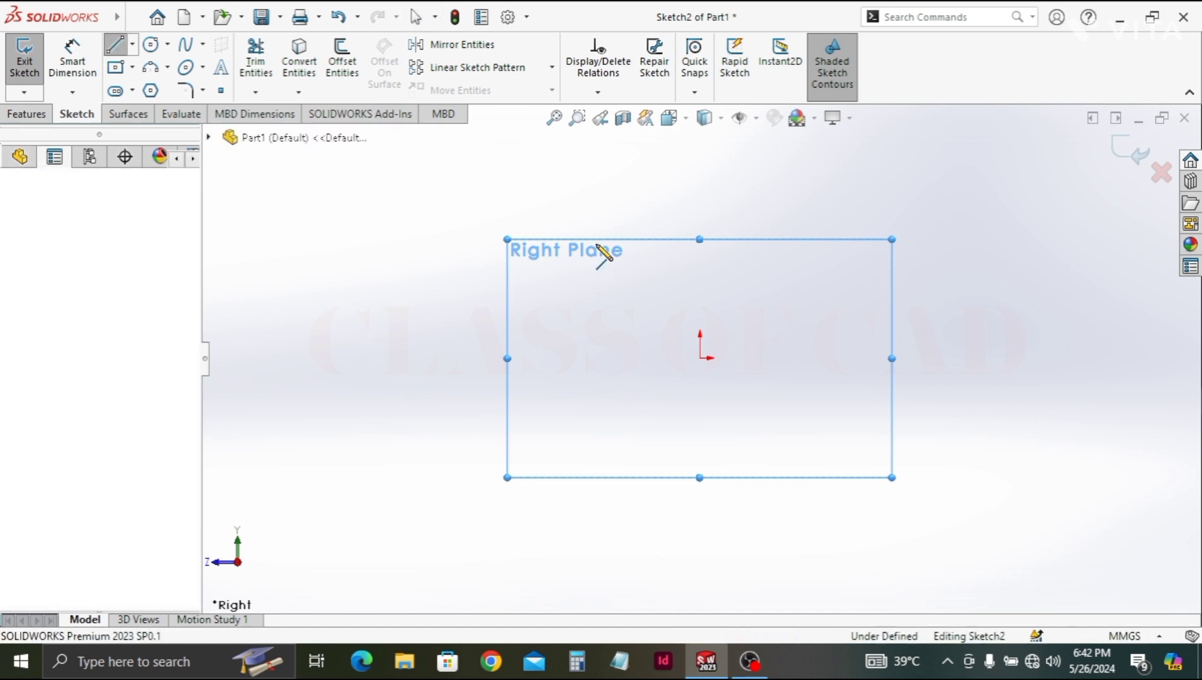
left_click(596, 243)
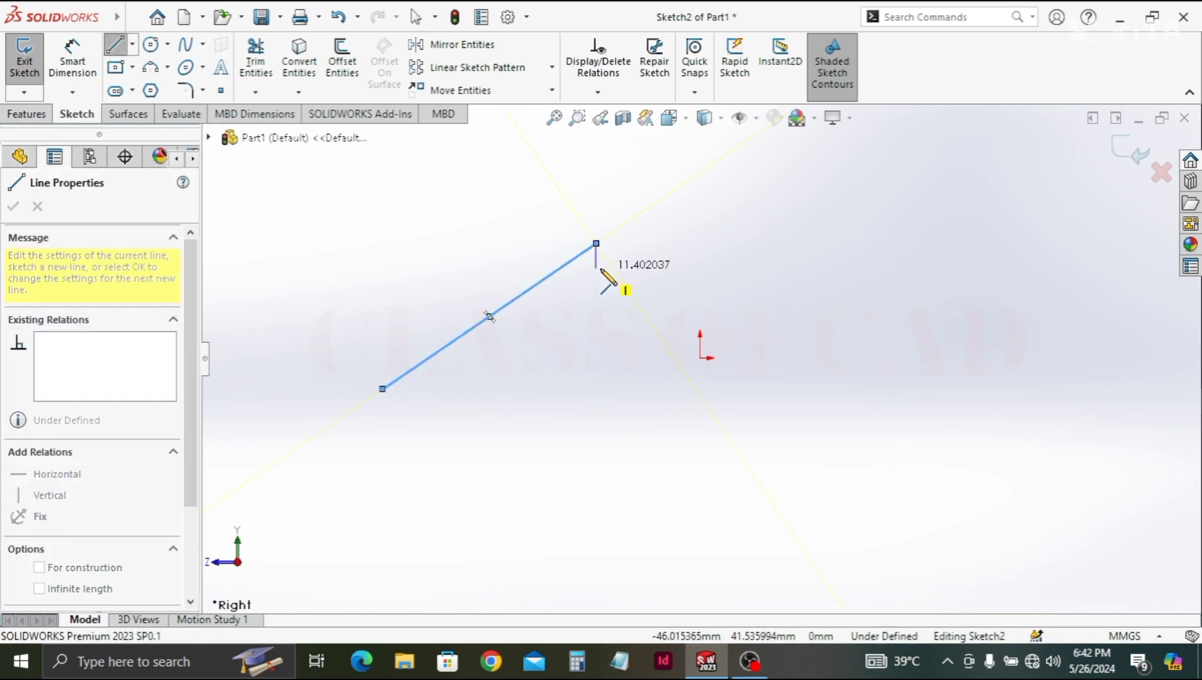
right_click(609, 281)
left_click(643, 282)
left_click(519, 468)
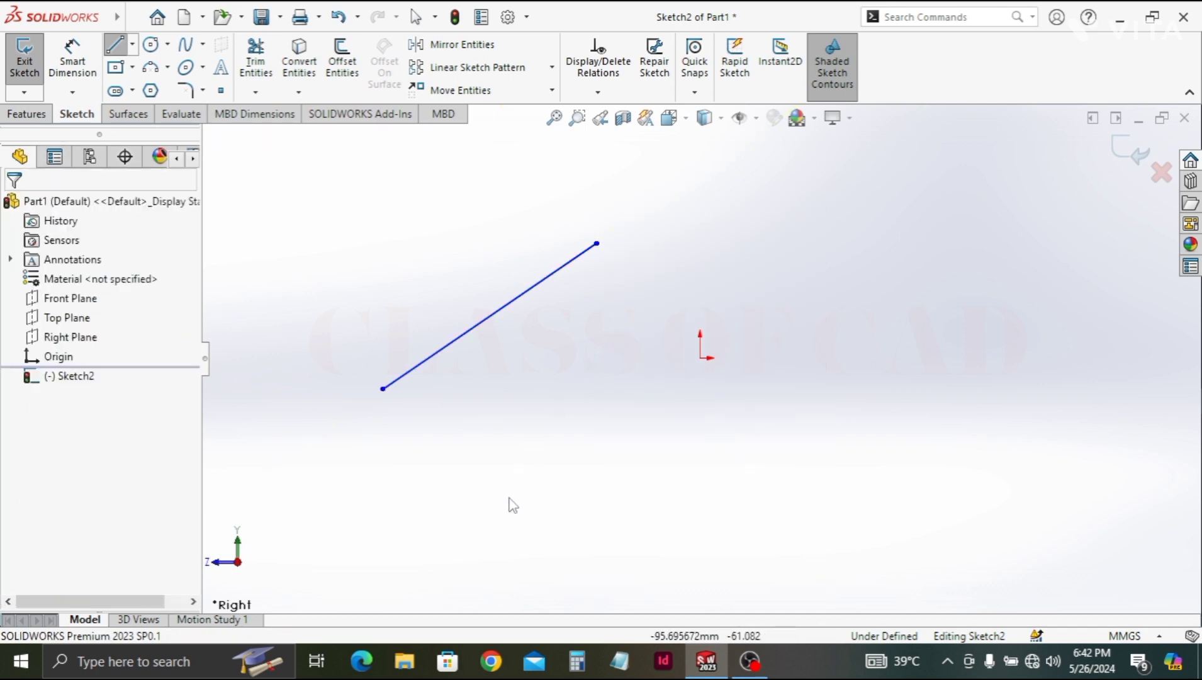
- Draw a second, steeper separate line below the first one
left_click(115, 44)
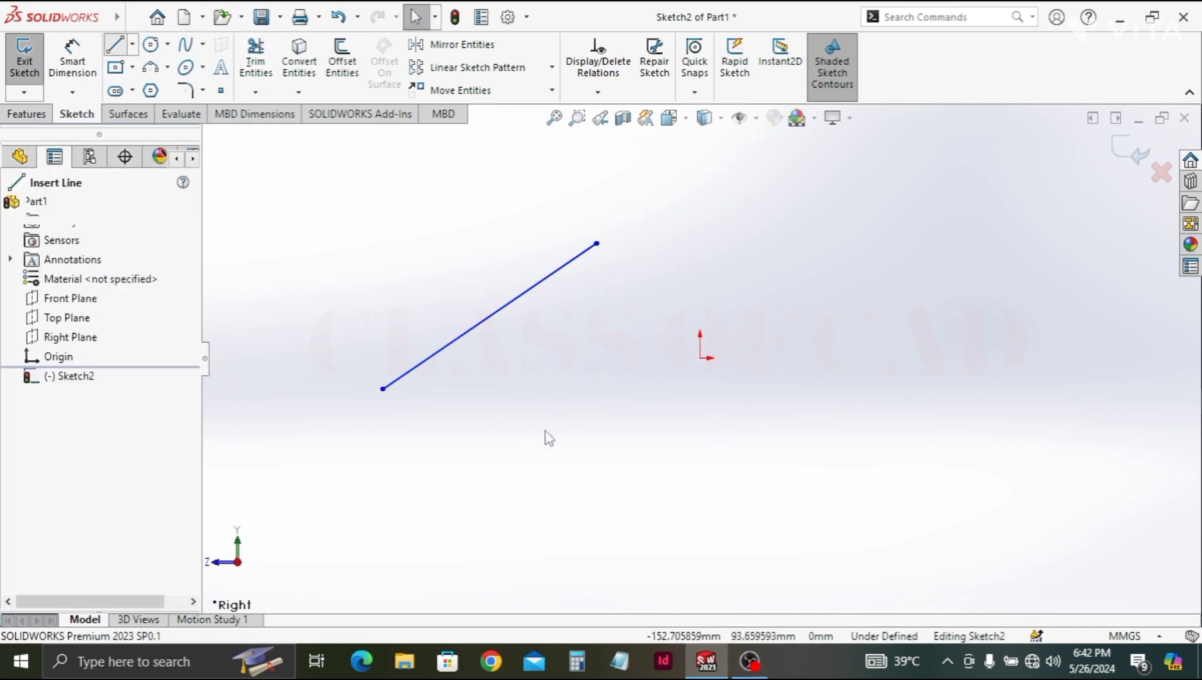
left_click(581, 505)
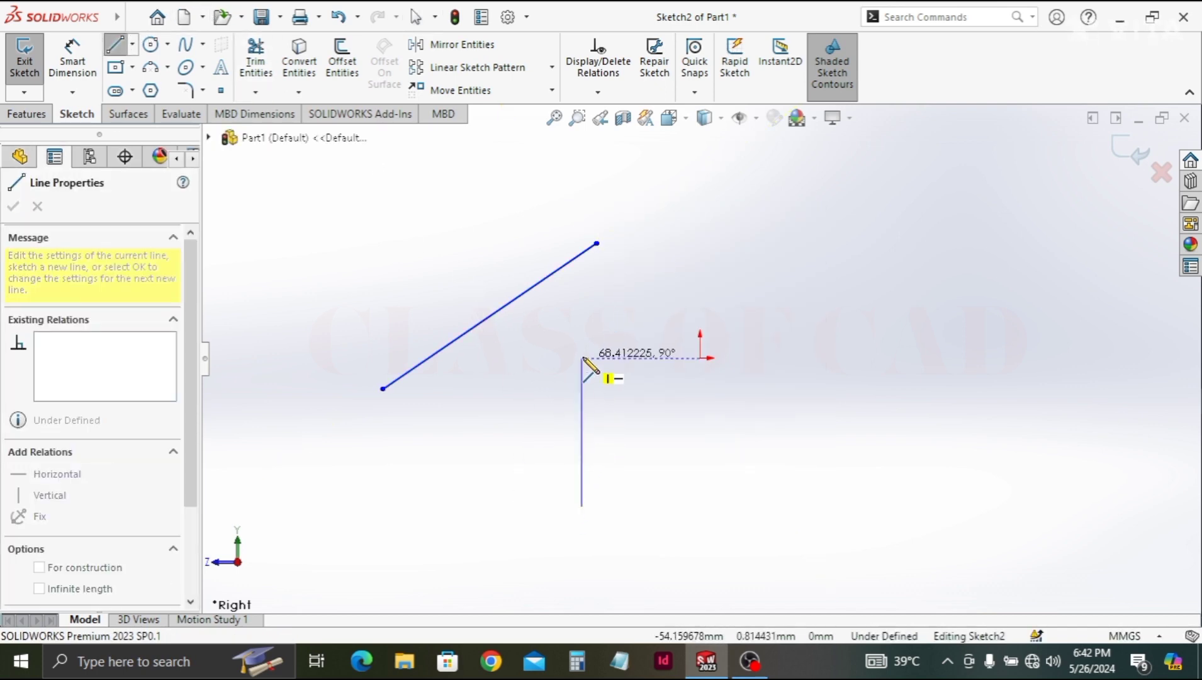
left_click(549, 358)
key("Escape")
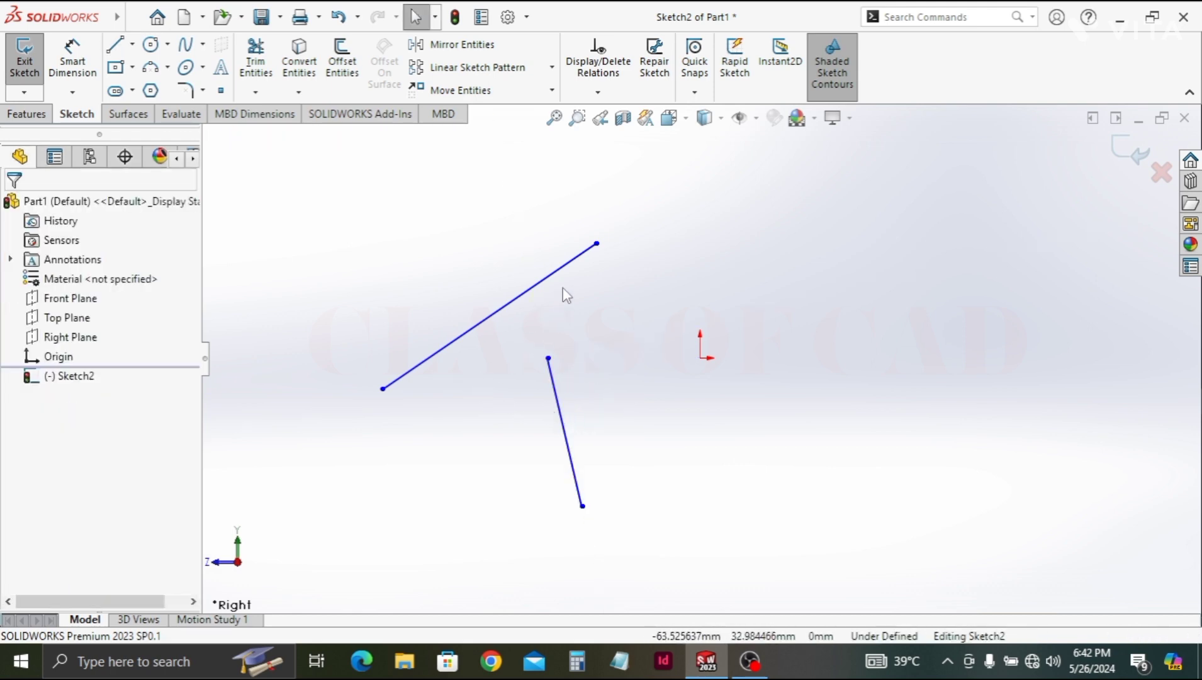
left_click(424, 368)
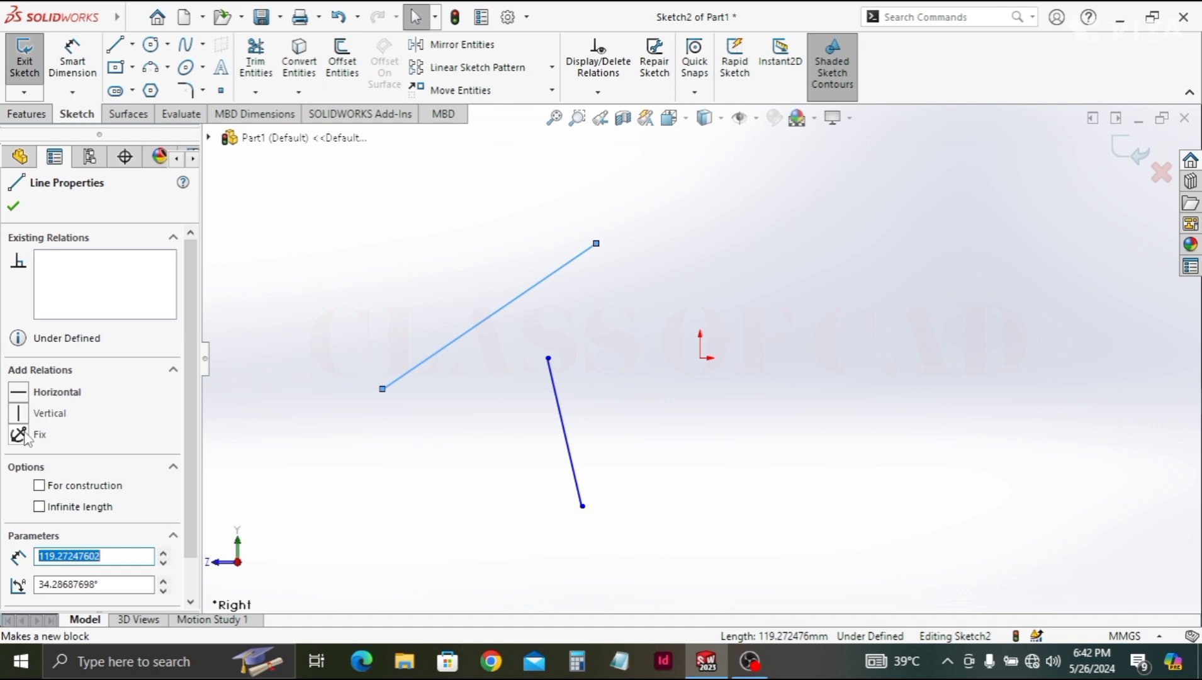
- Make the upper line horizontal and check its new relation
left_click(19, 397)
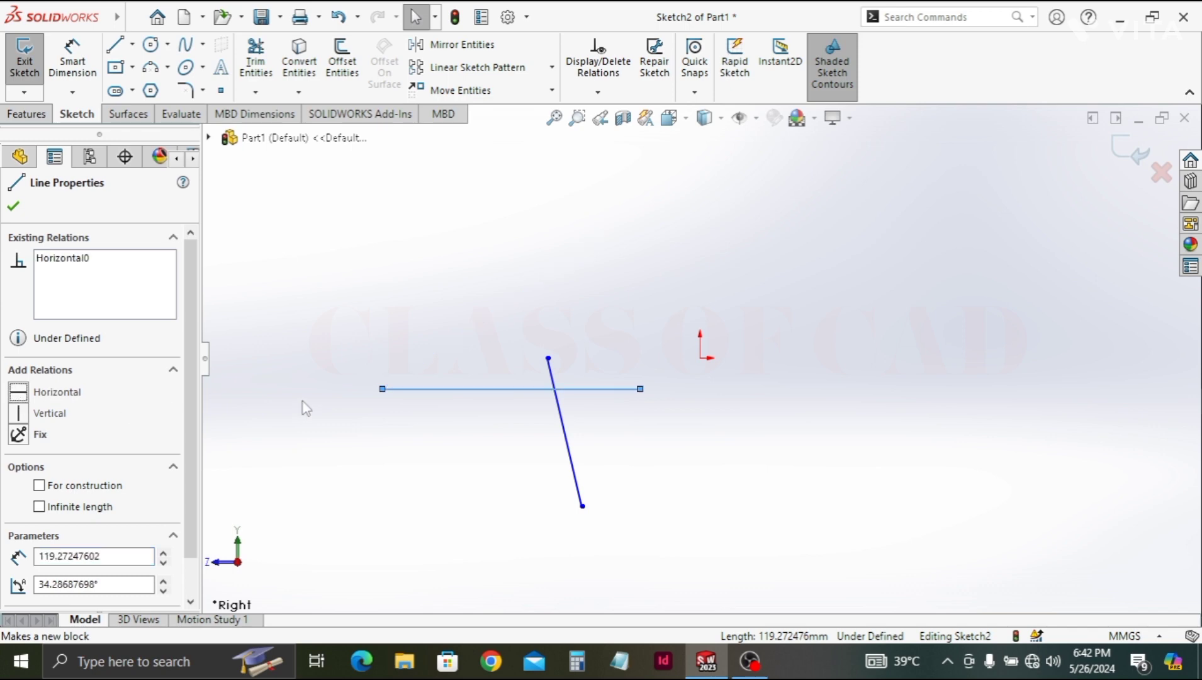
left_click(13, 206)
left_click(482, 450)
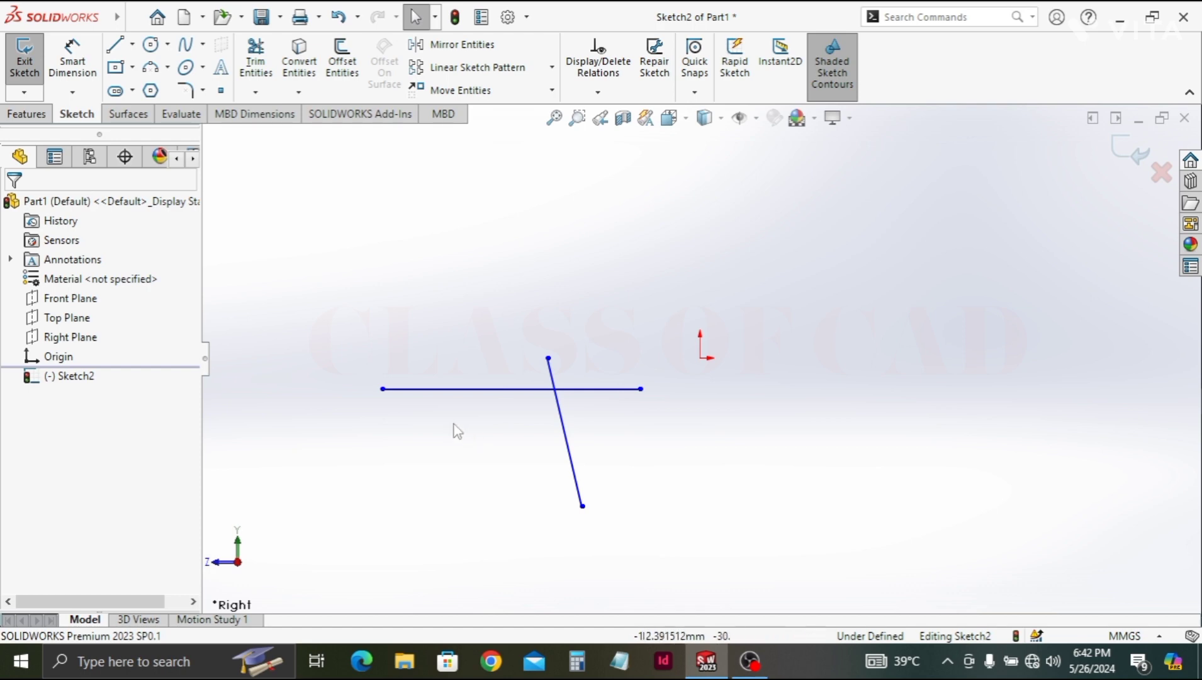
left_click(421, 389)
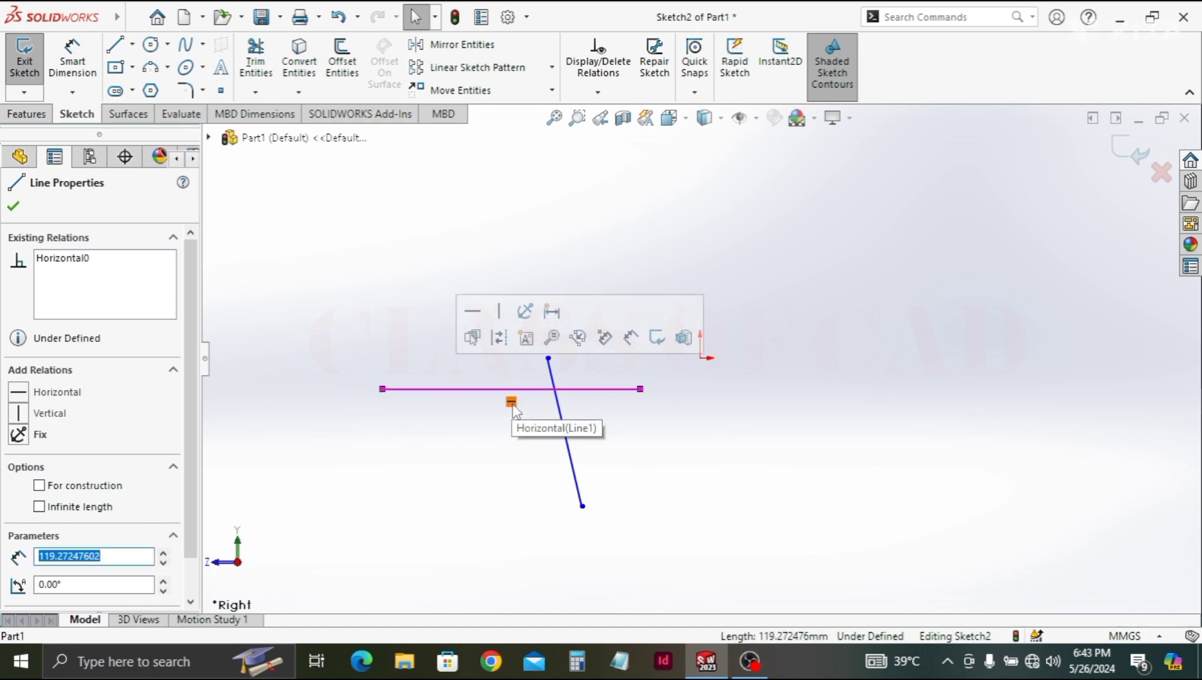
left_click(497, 448)
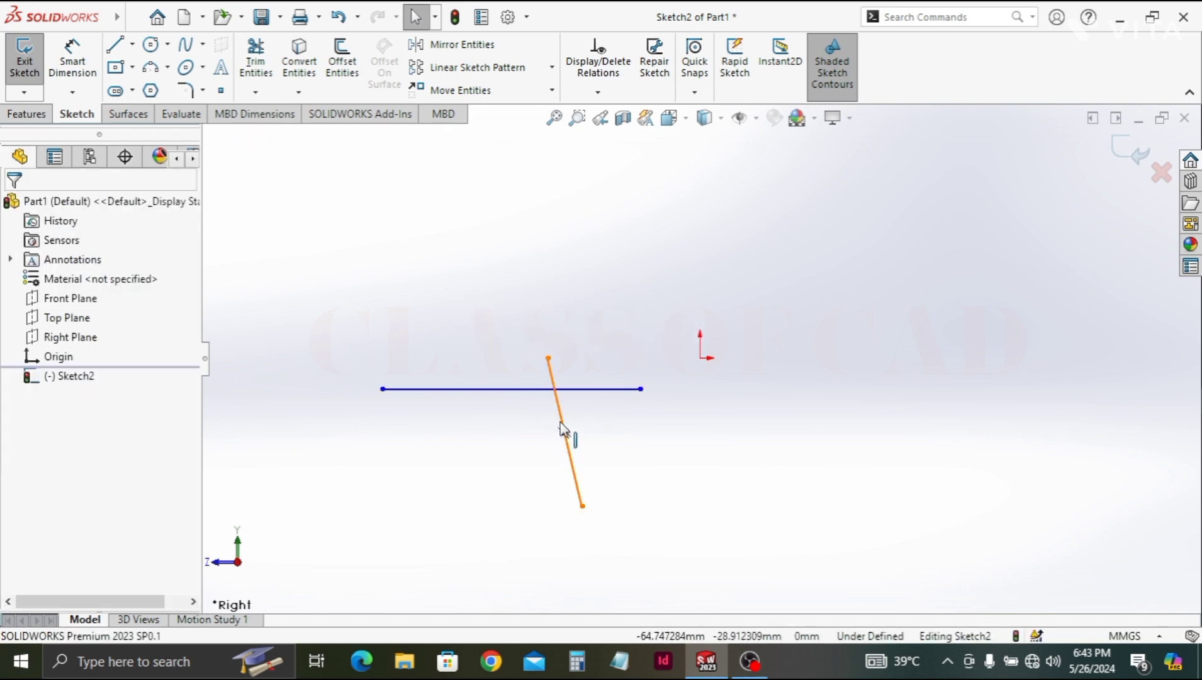
- Make the lower line vertical so the 119.27 mm and 70.23 mm lines cross
left_click(560, 421)
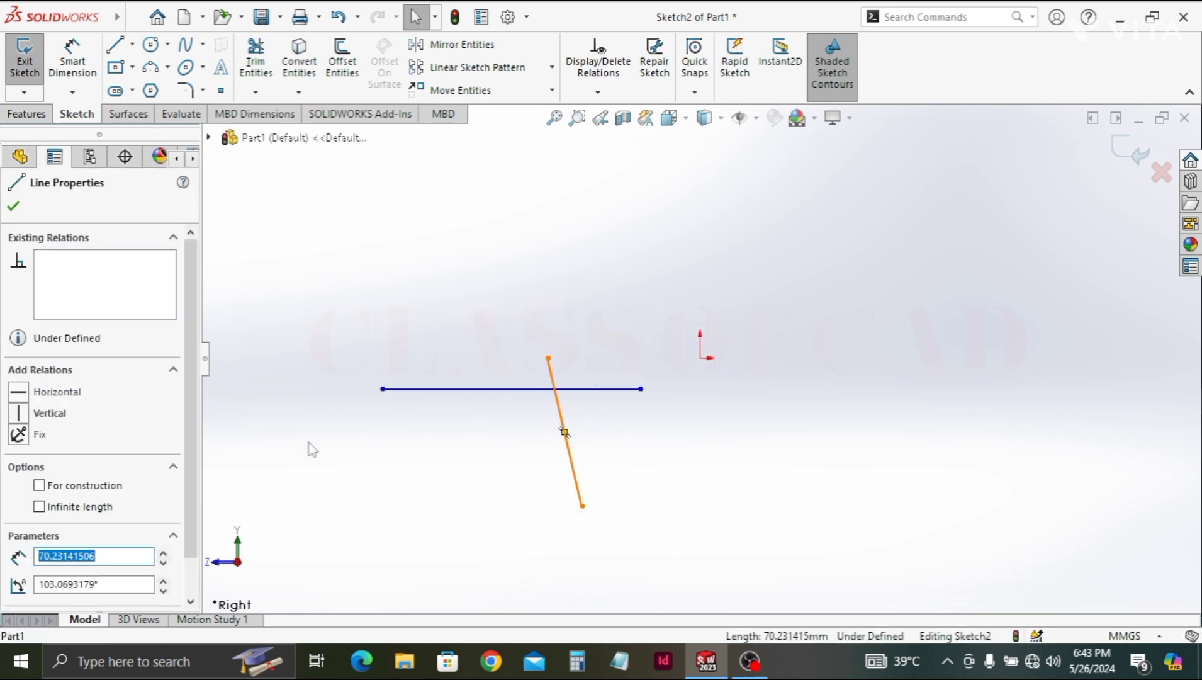
left_click(19, 413)
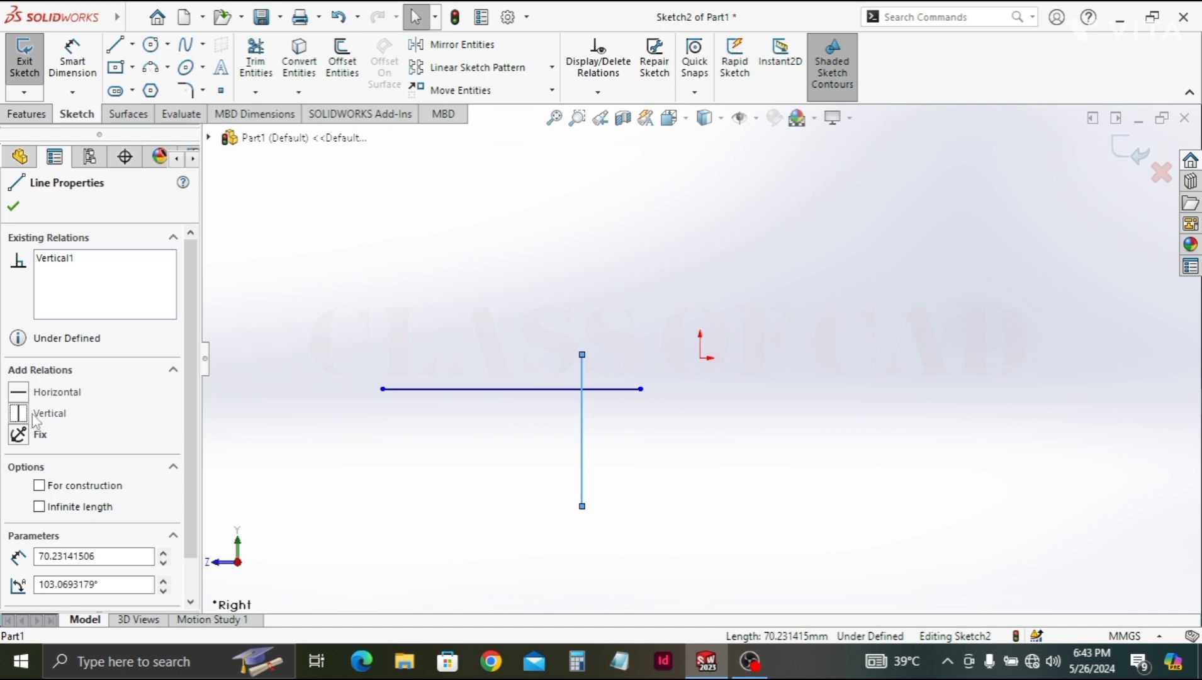
left_click(14, 205)
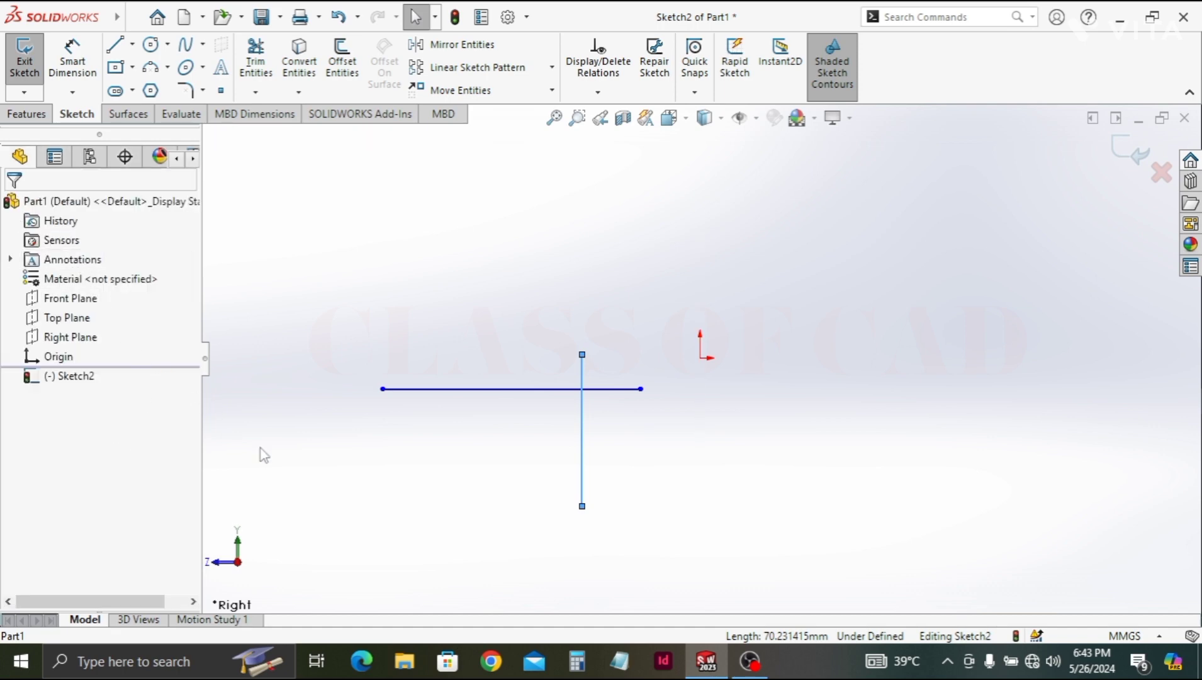
- Make the vertical line's top endpoint coincident with the horizontal line
left_click(302, 444)
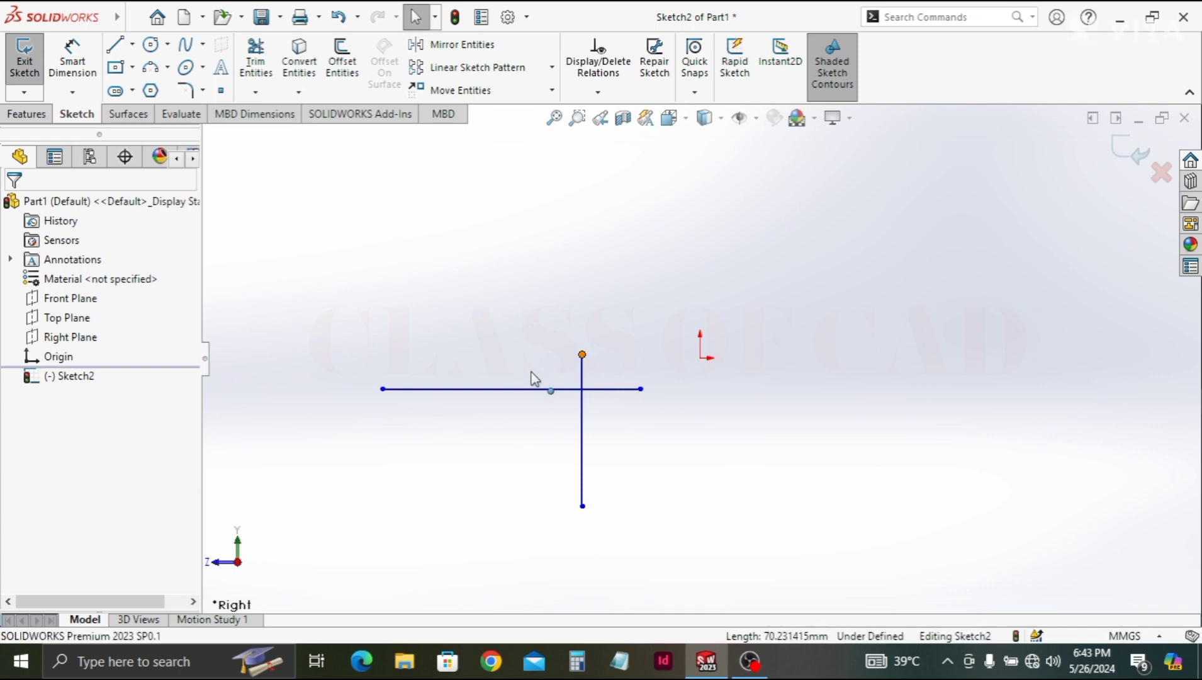
left_click(460, 390)
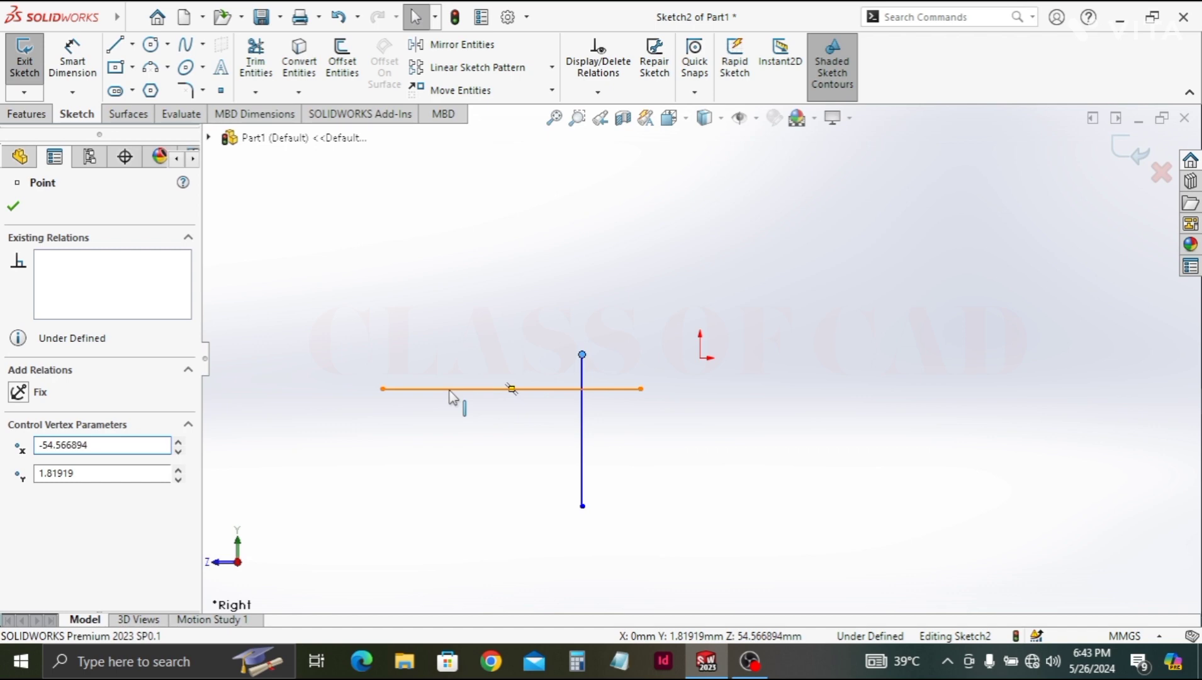
left_click(450, 390, "ctrl")
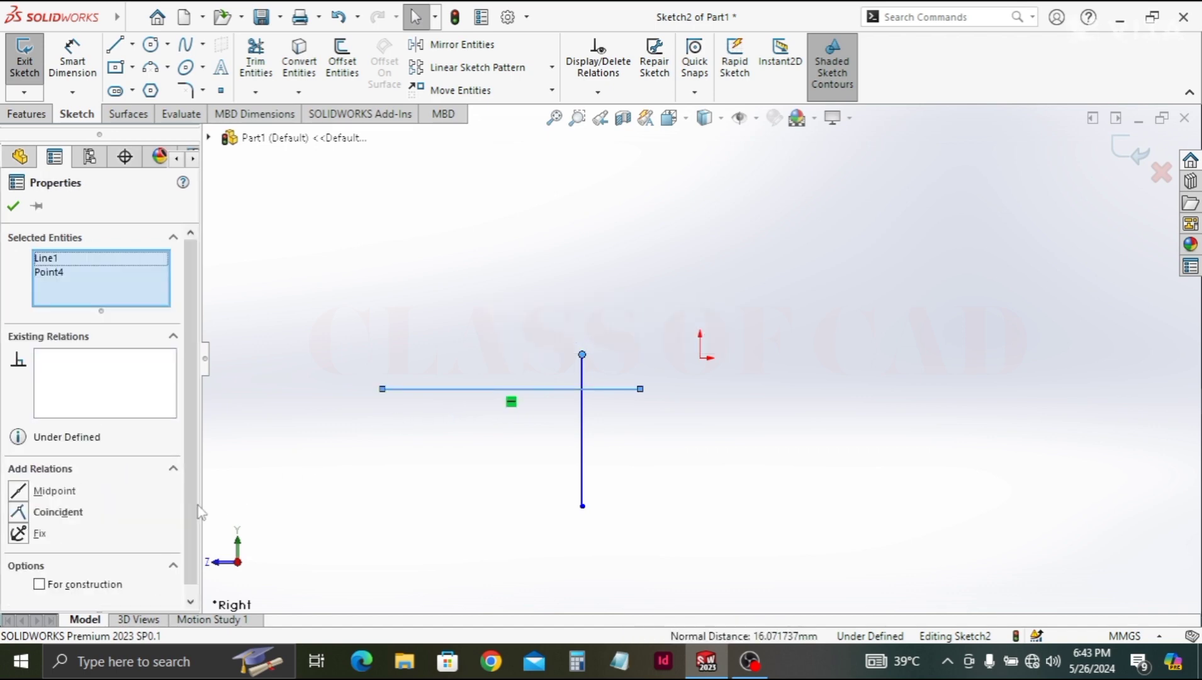
left_click(18, 511)
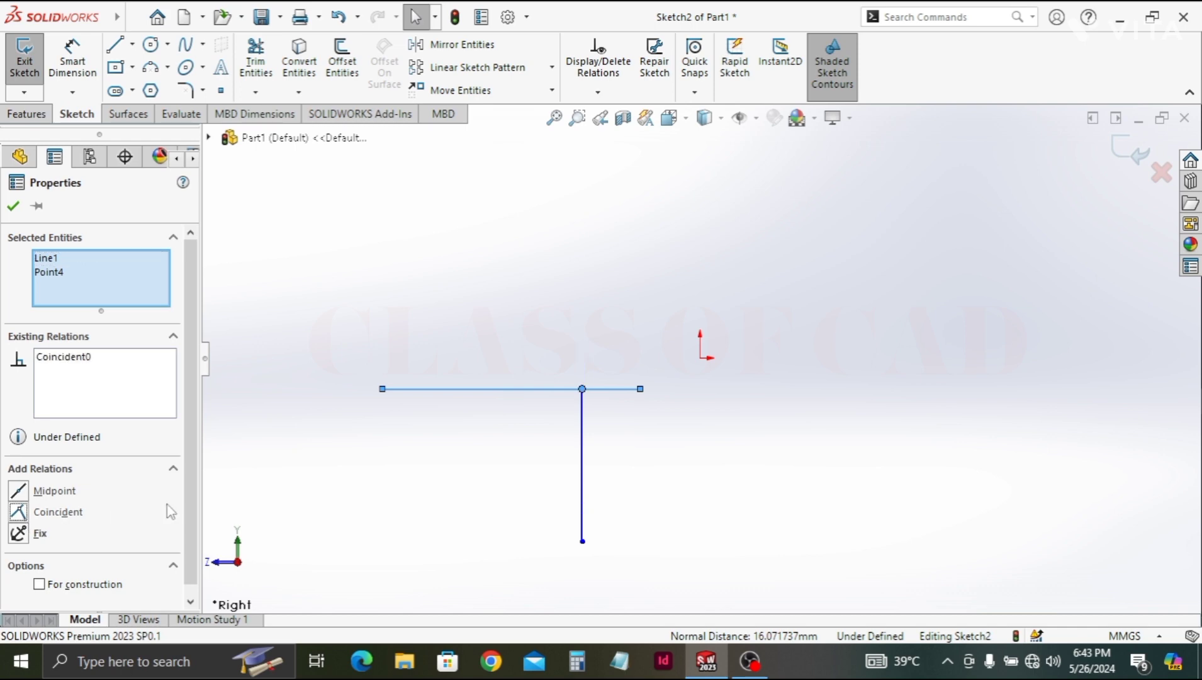
key("Escape")
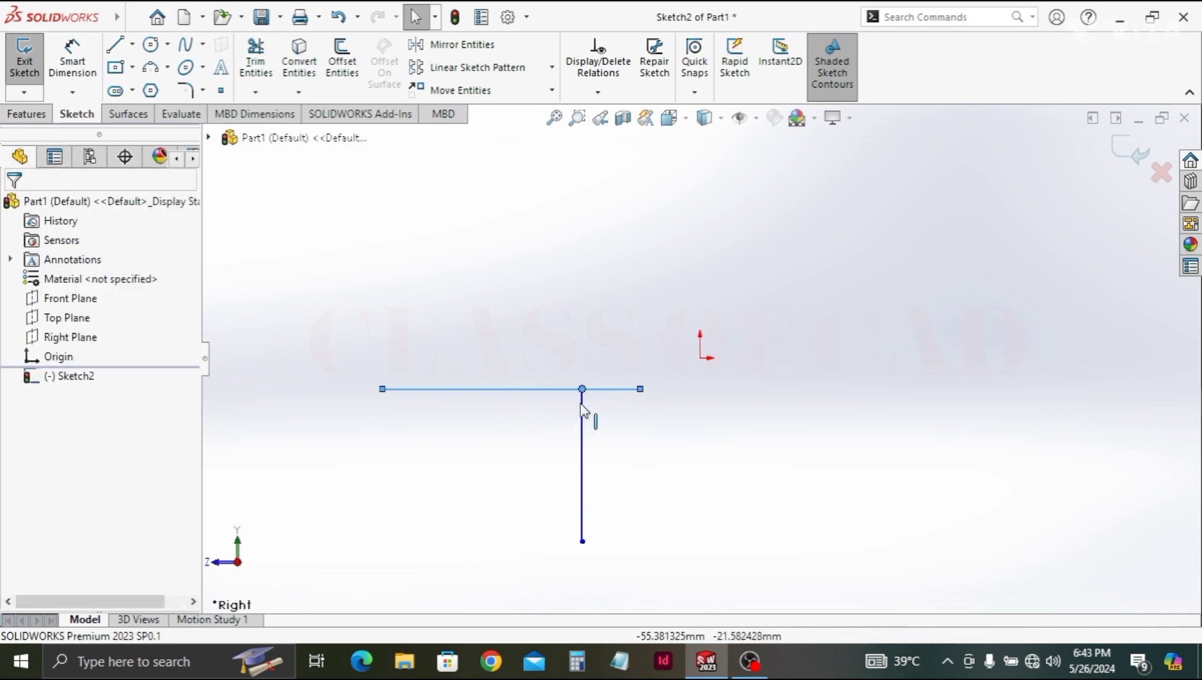
- Slide the endpoint along the horizontal line, then delete both lines
mouse_move(583, 389)
left_mouse_down()
mouse_move(400, 393)
mouse_move(759, 415)
mouse_move(506, 416)
left_mouse_up()
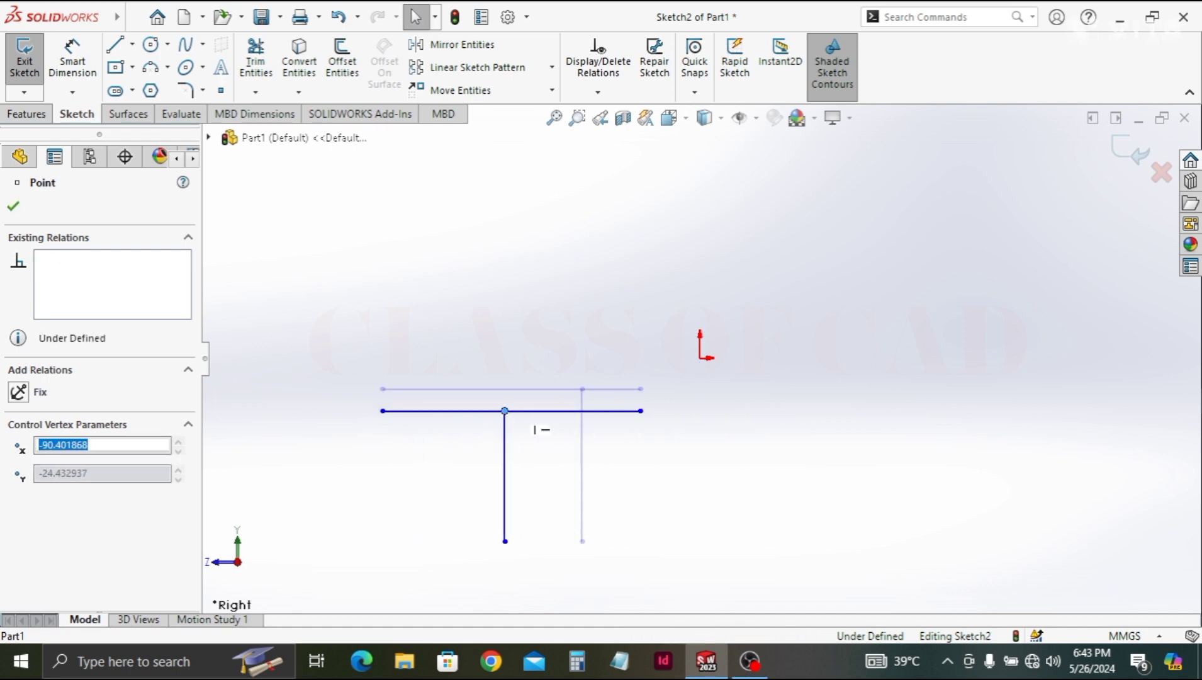
left_click(524, 537)
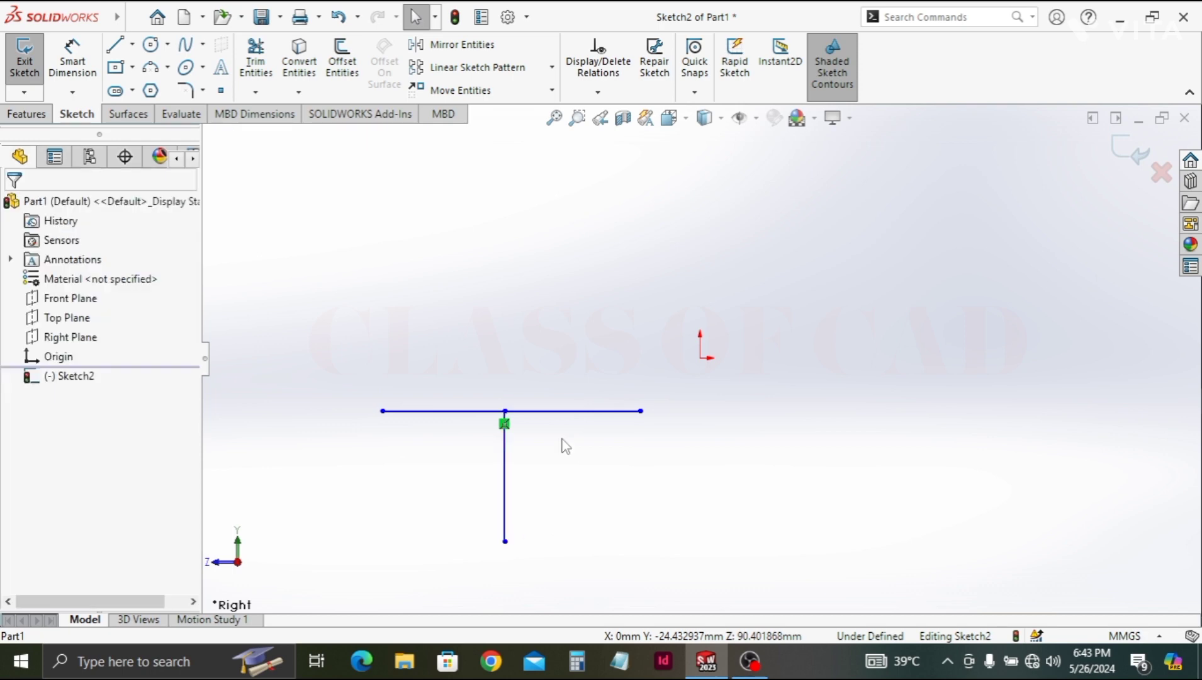
left_click_drag(561, 373, 495, 502)
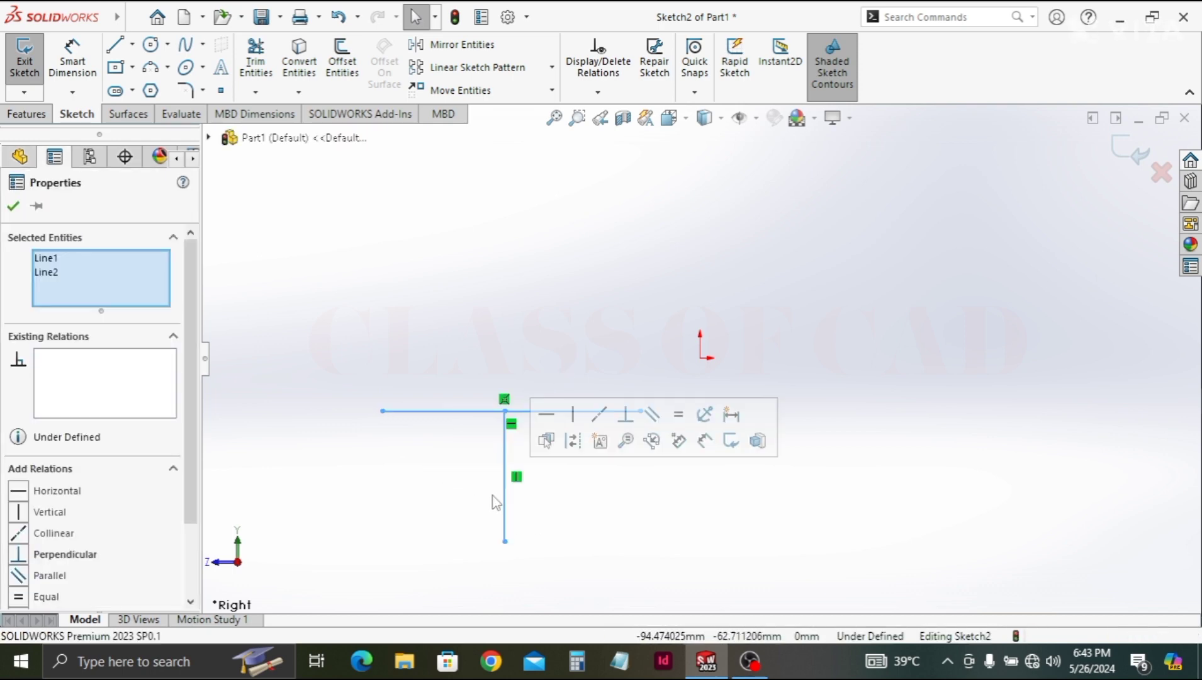
key("Delete")
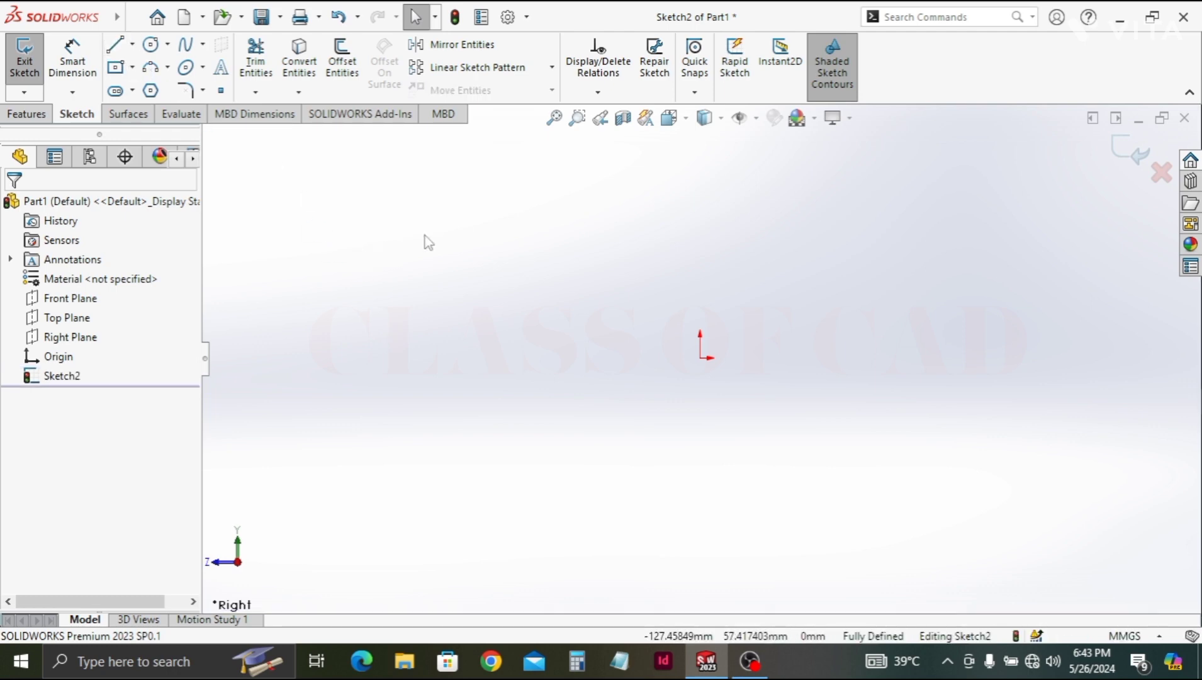
- Draw a left line joined to a slanted line and make the left line vertical
left_click(115, 44)
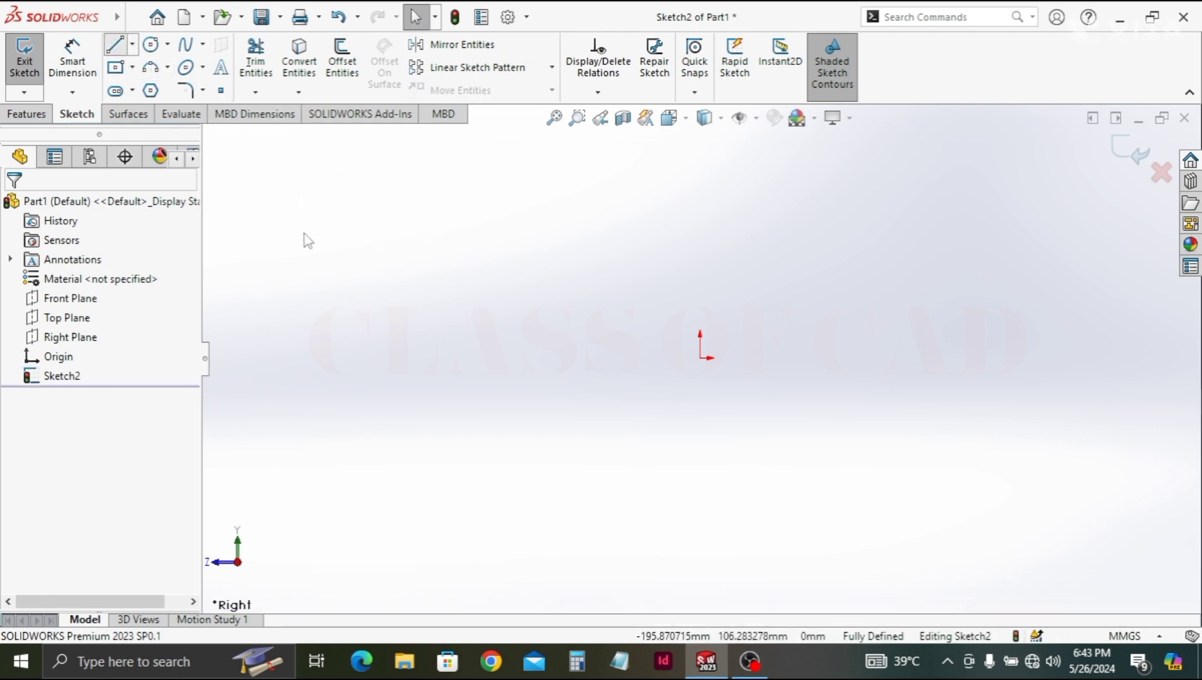
mouse_move(395, 237)
left_mouse_down()
mouse_move(402, 450)
mouse_move(499, 357)
left_mouse_up()
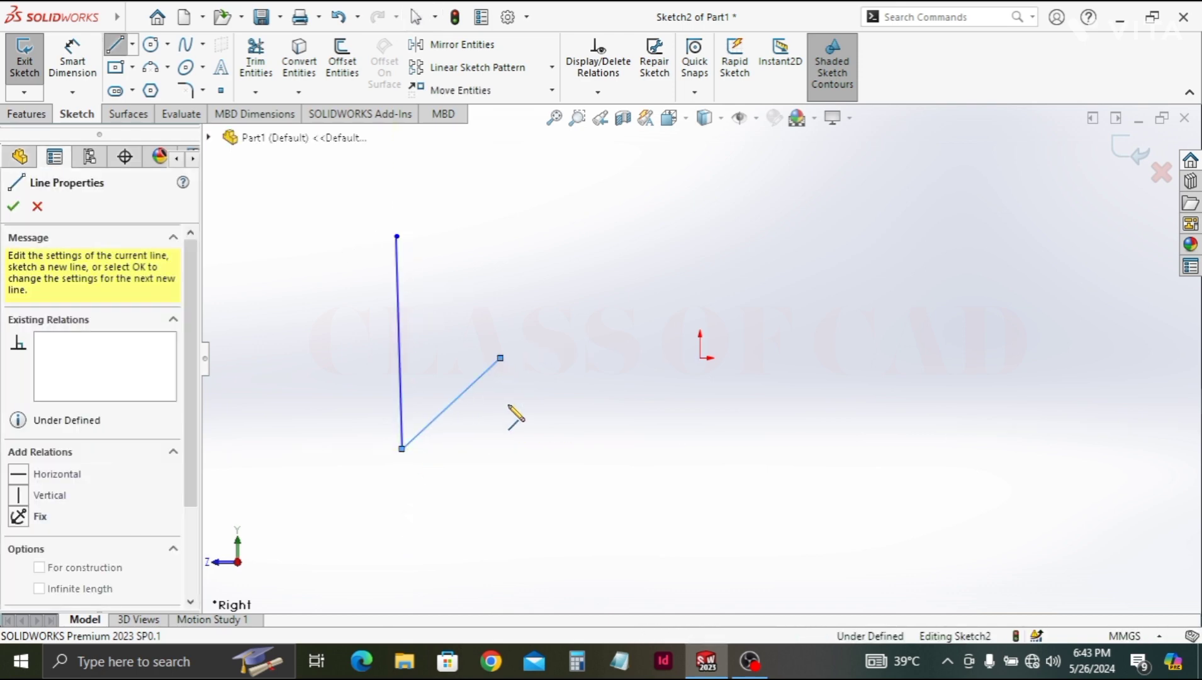
key("Escape")
left_click(409, 402)
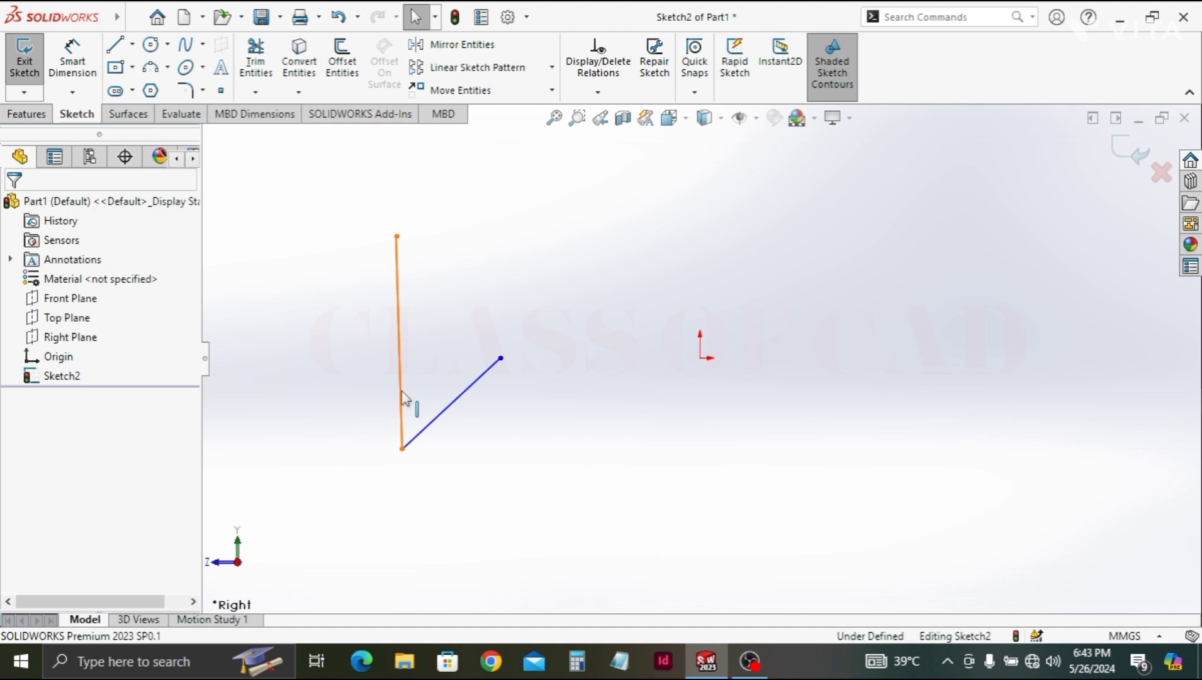
left_click(477, 311)
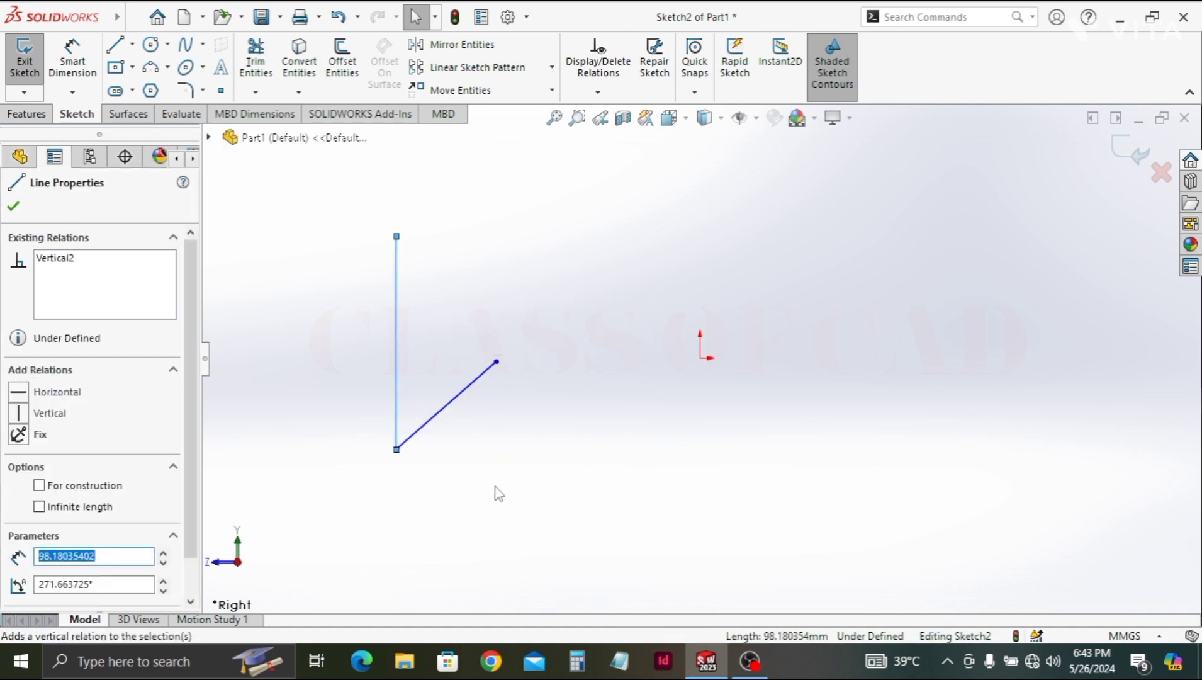
left_click(467, 459)
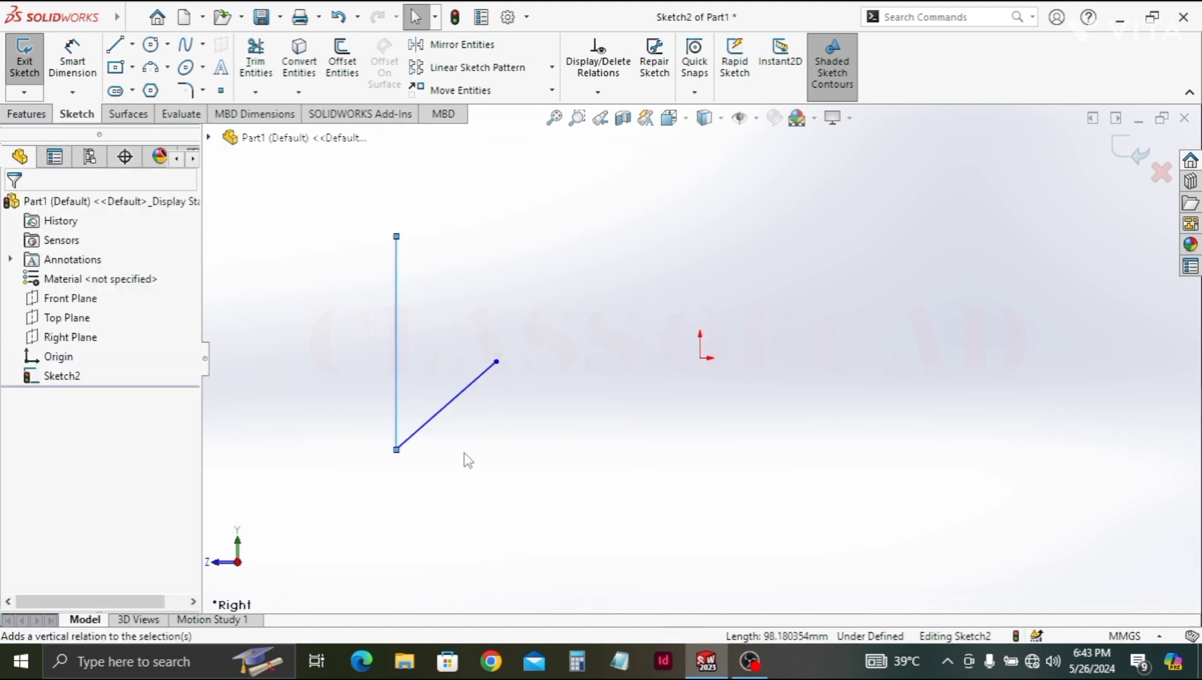
- Make the slanted line perpendicular to the vertical line, forming an L
left_click(409, 438)
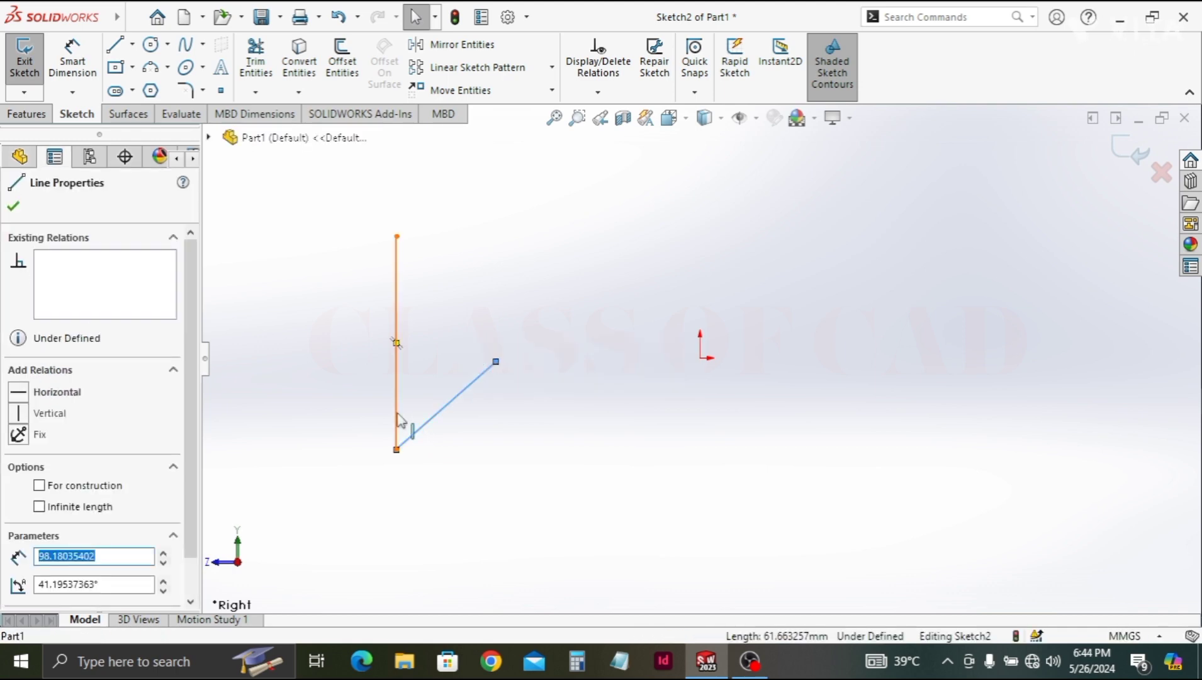
left_click(396, 420, "ctrl")
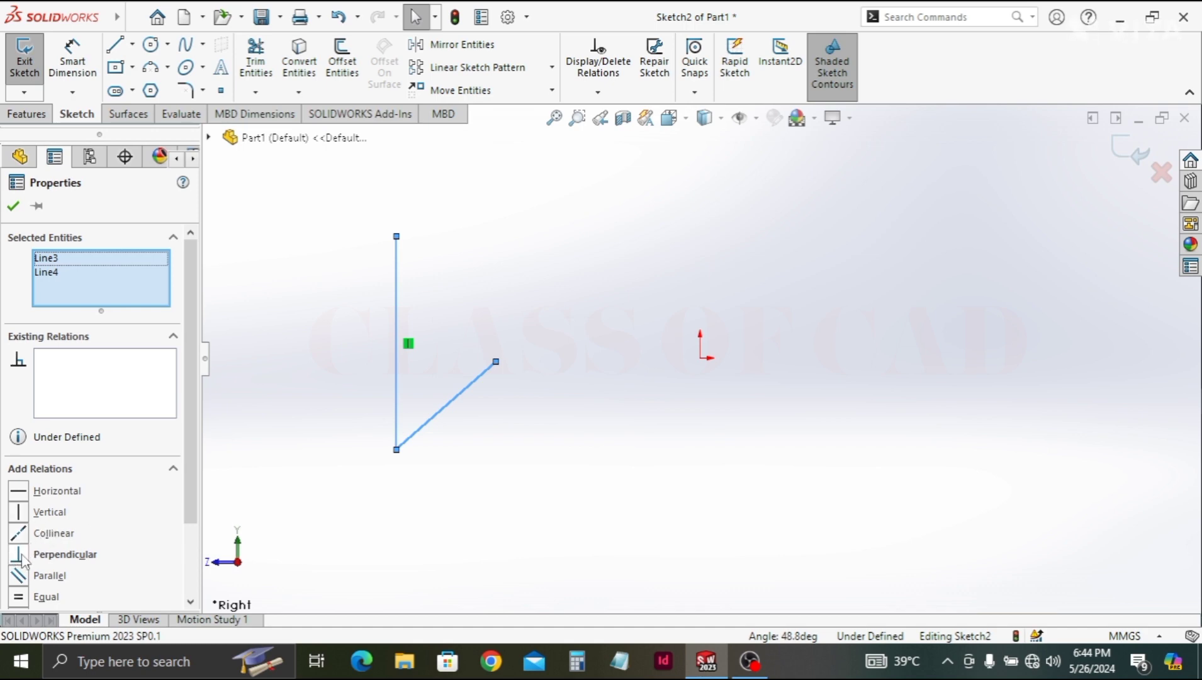
left_click(19, 554)
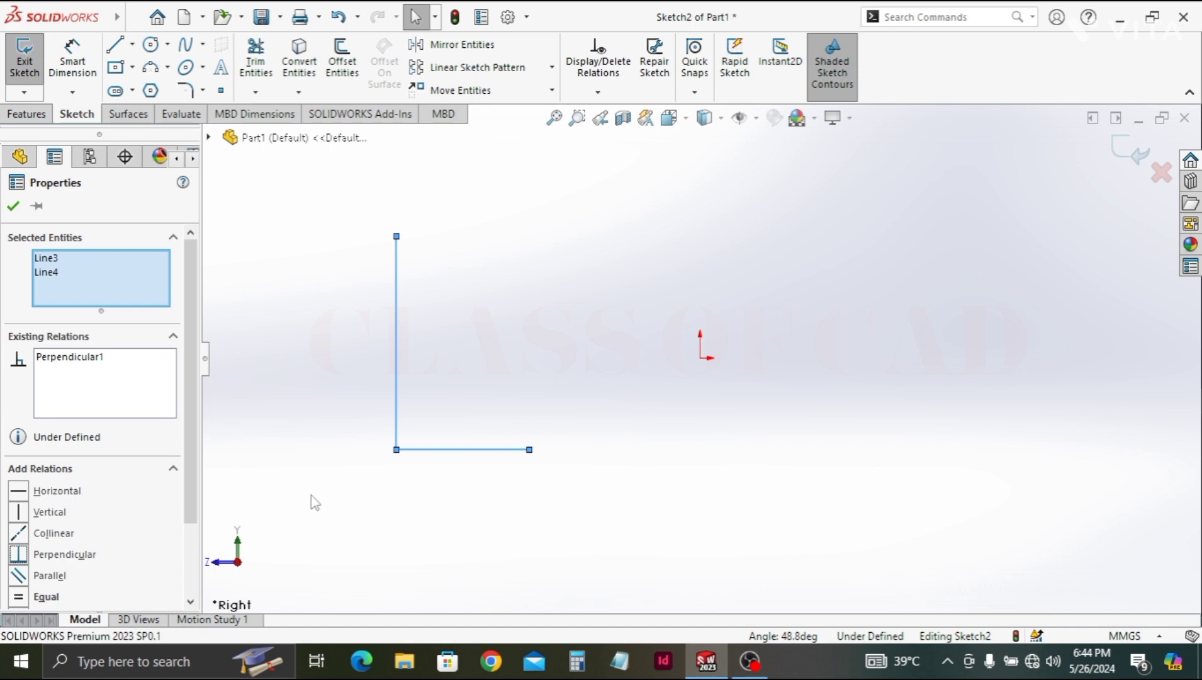
left_click(12, 207)
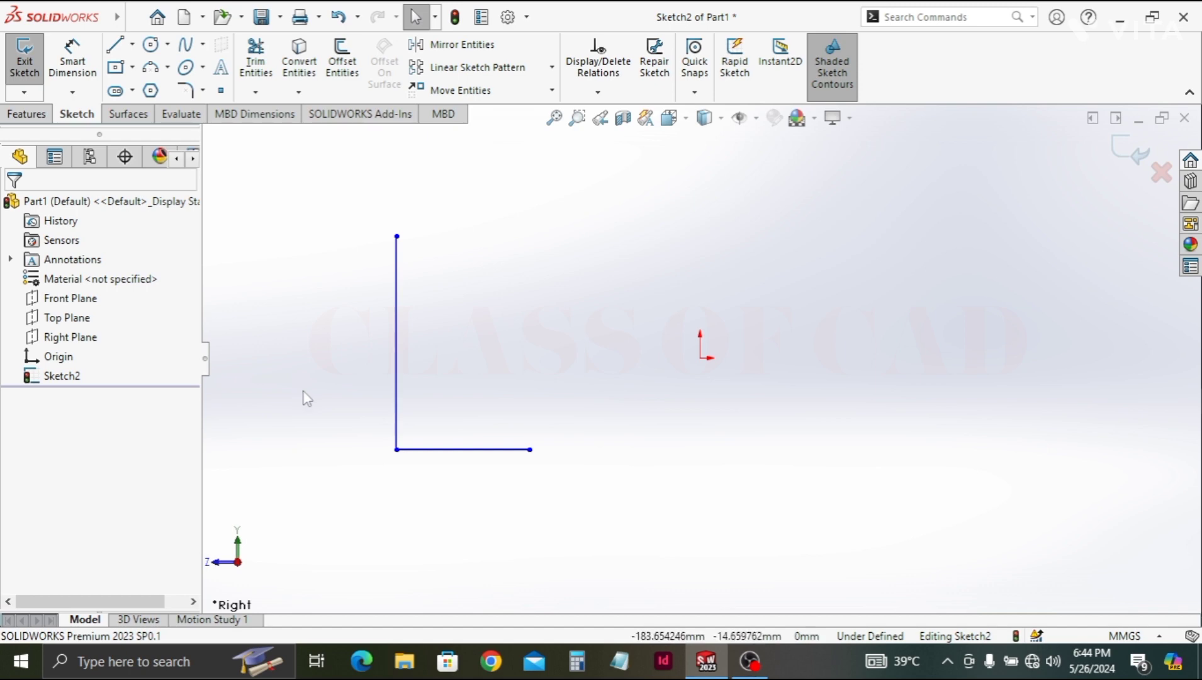
- Undo the perpendicular relation and draw a separate 98.89 mm line at 81.22° to the right
key("ctrl+z")
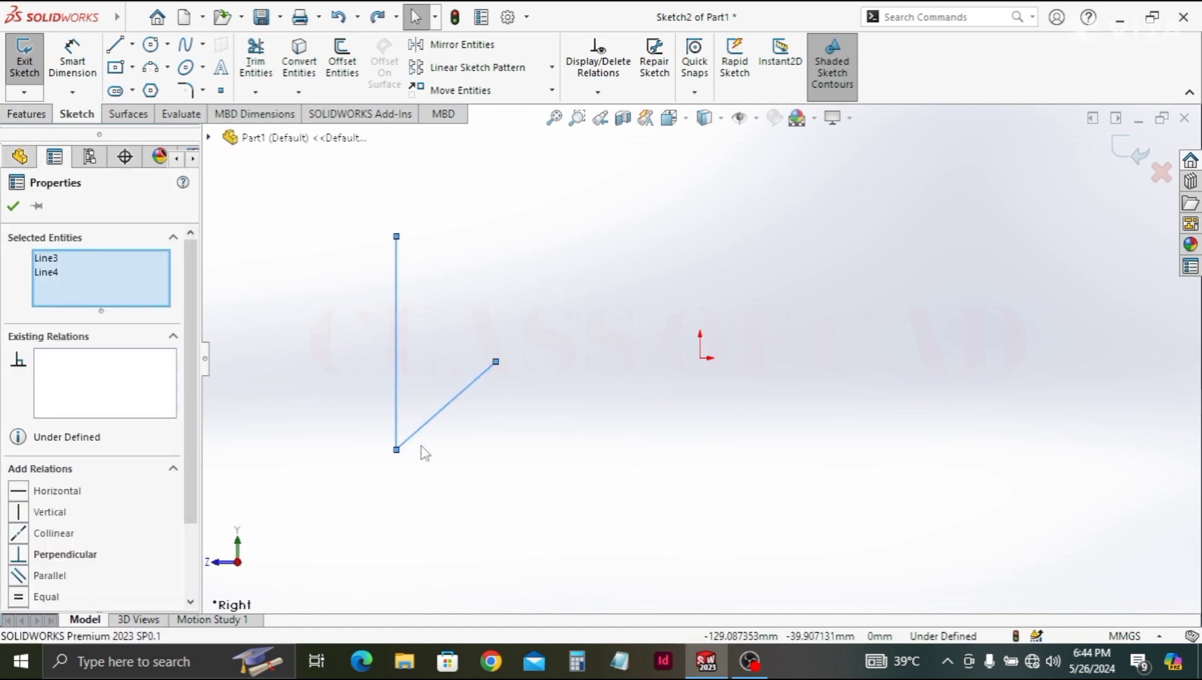
left_click(359, 386)
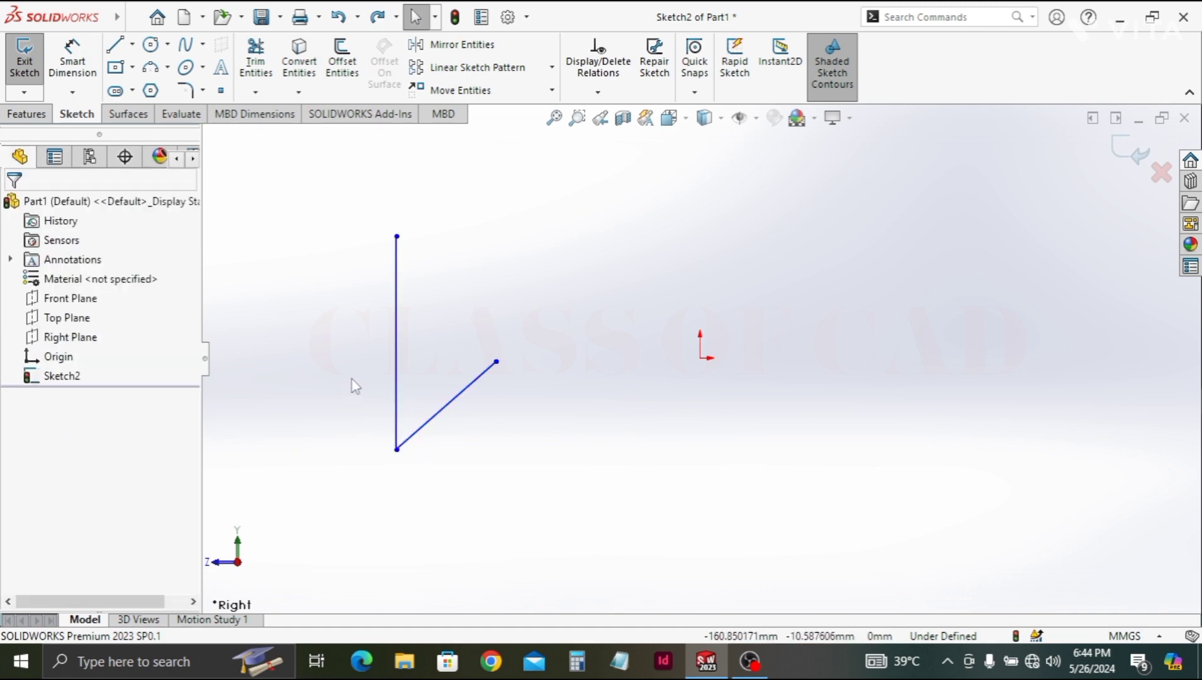
left_click(115, 46)
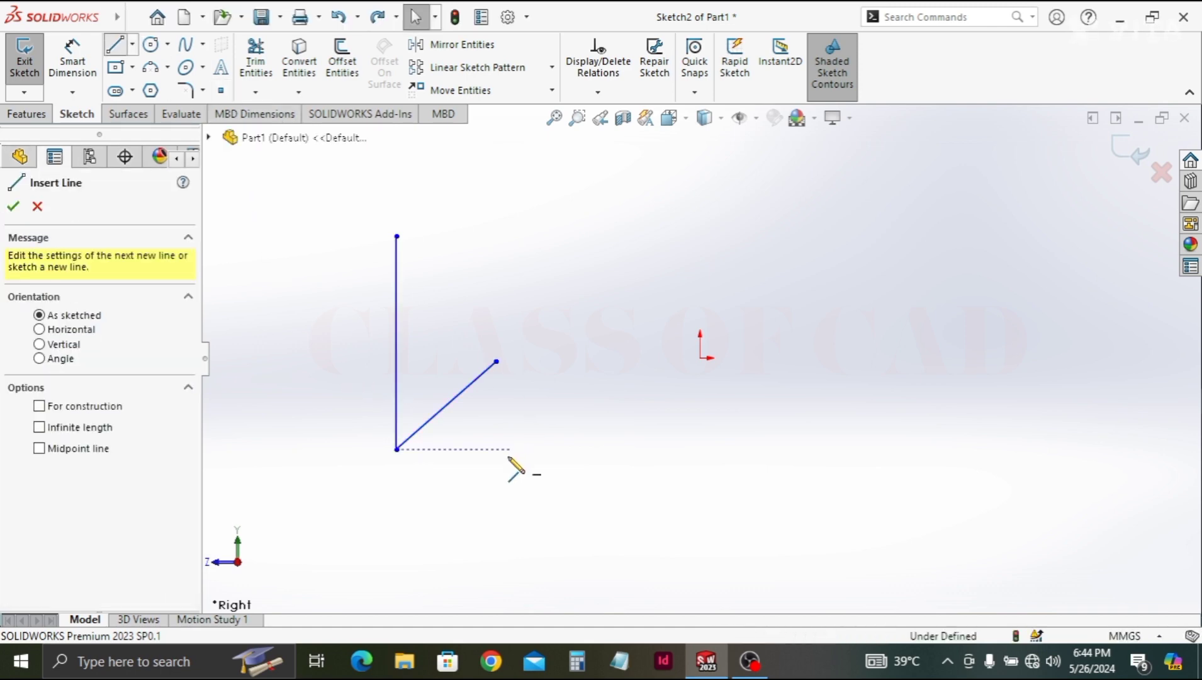
left_click(496, 507)
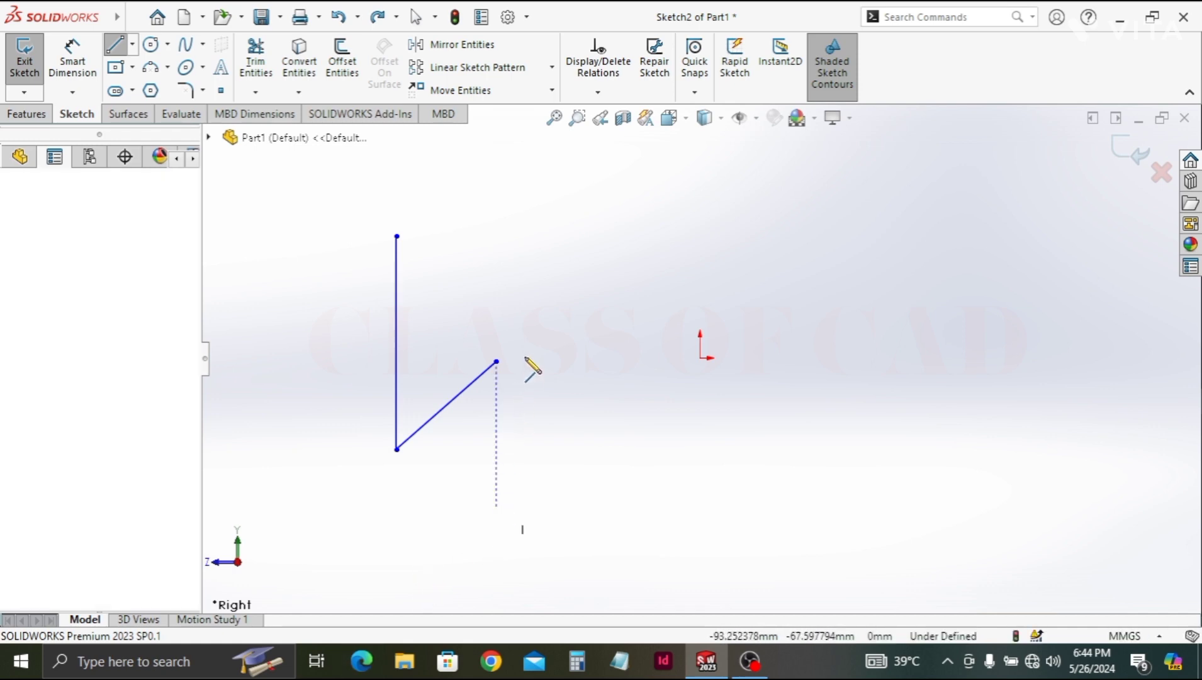
left_click(529, 297)
key("Escape")
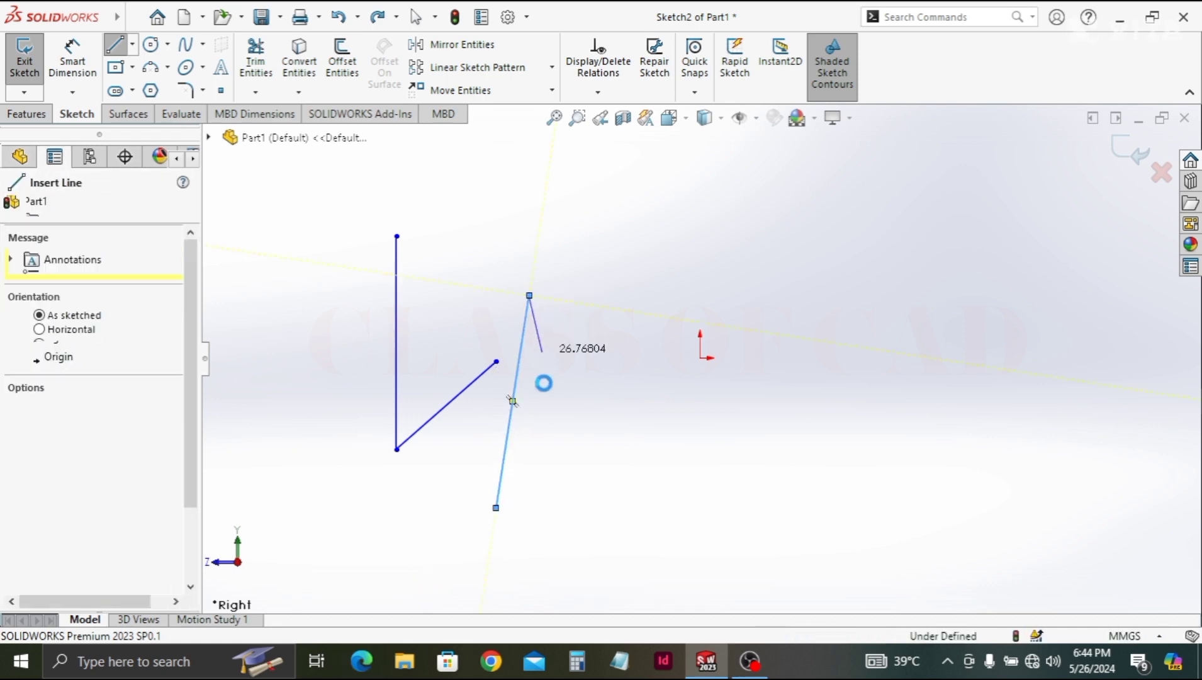
key("Escape")
key("Escape")
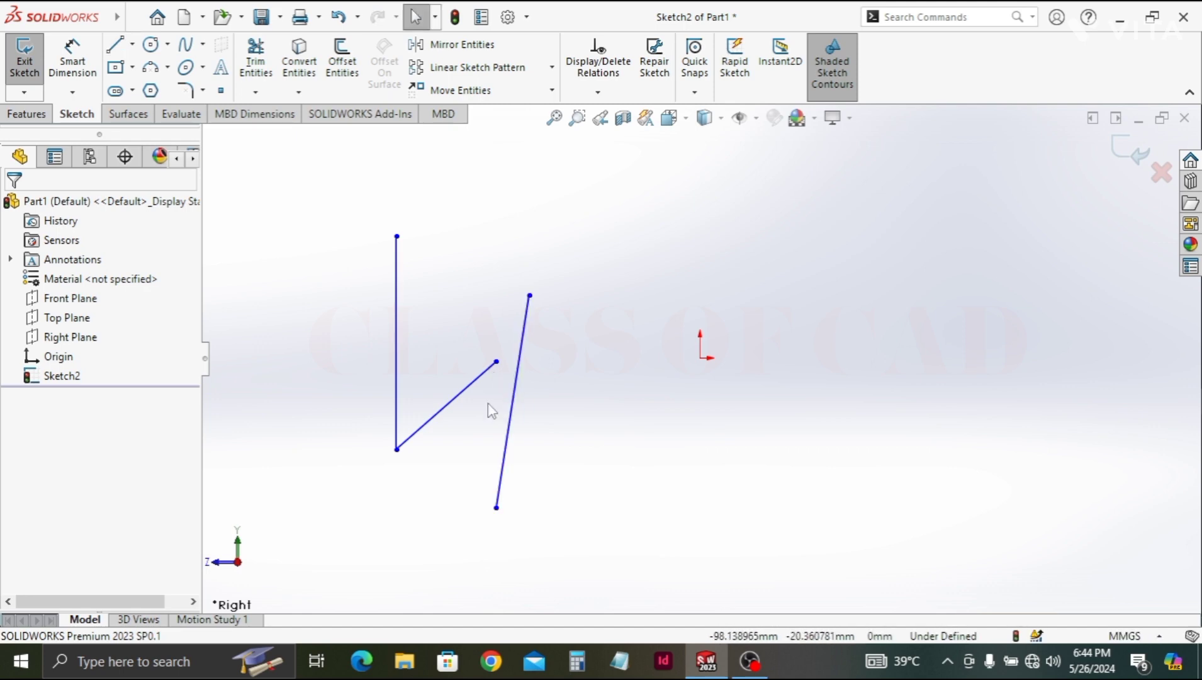
left_click(511, 415)
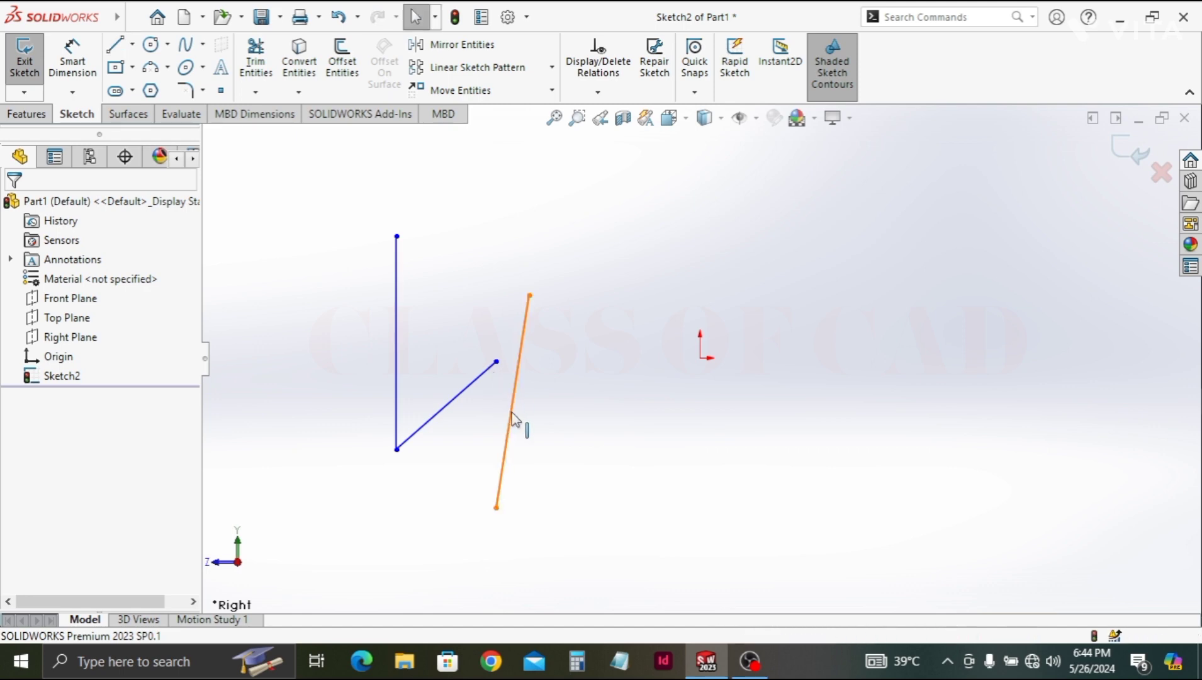
left_click(476, 393)
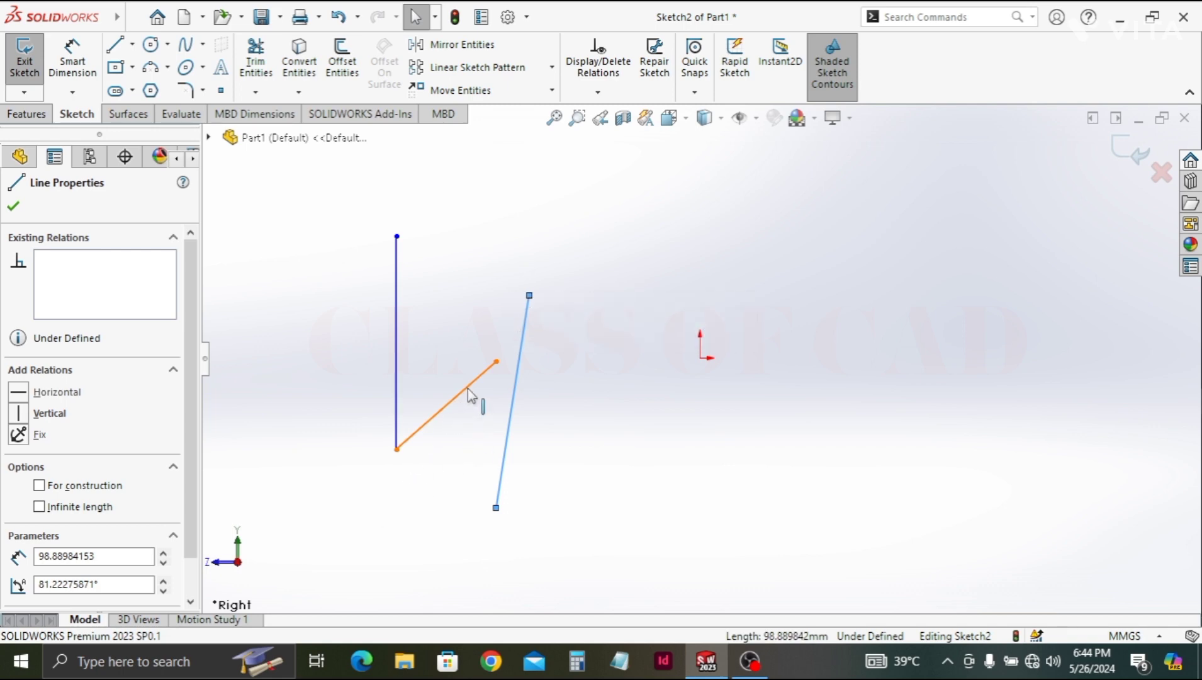
- Add a Parallel relation between the right-hand line and the left slanted line
left_click(468, 388, "ctrl")
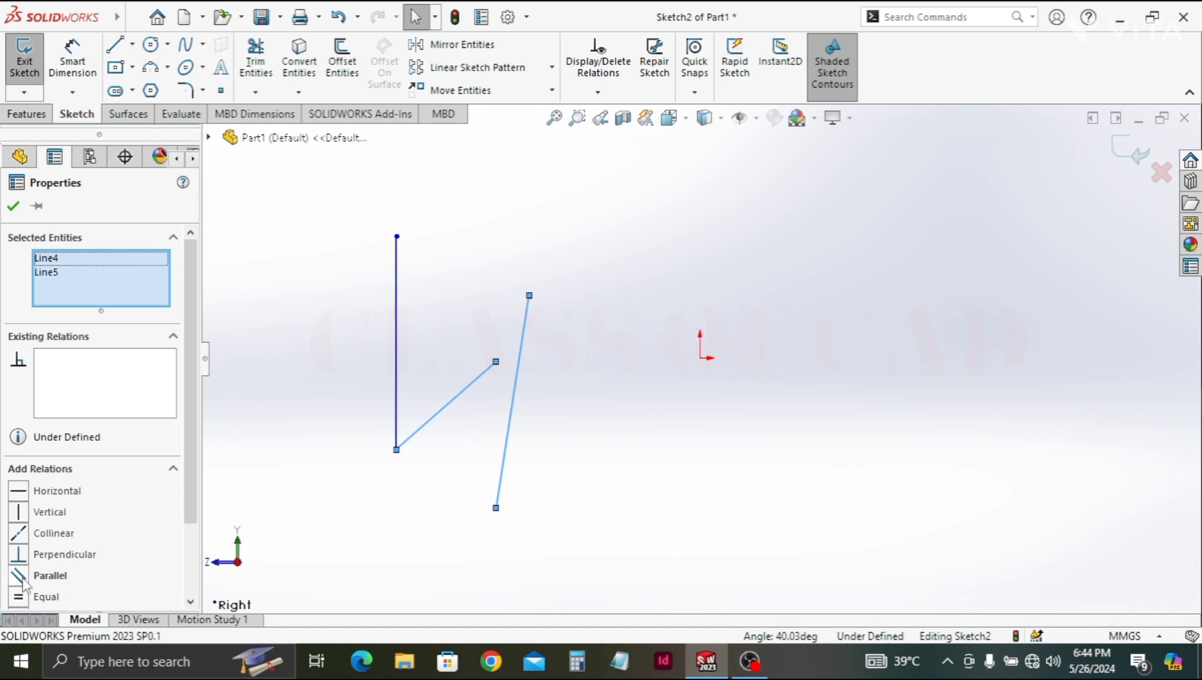
left_click(23, 579)
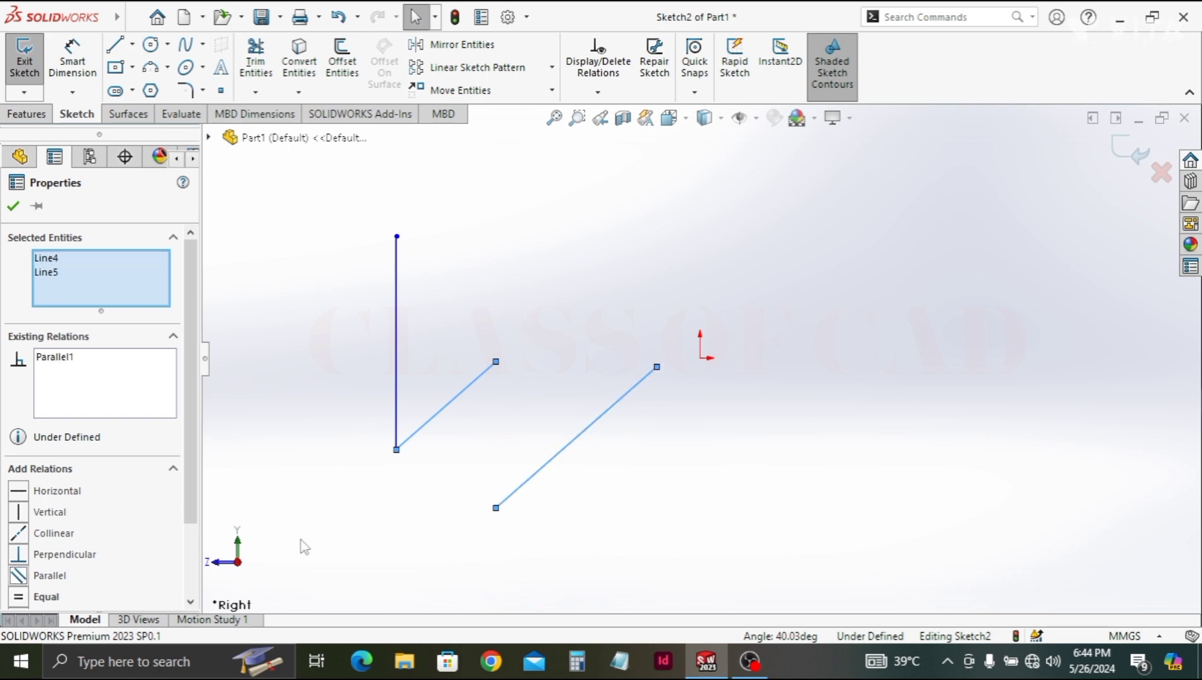
left_click(13, 206)
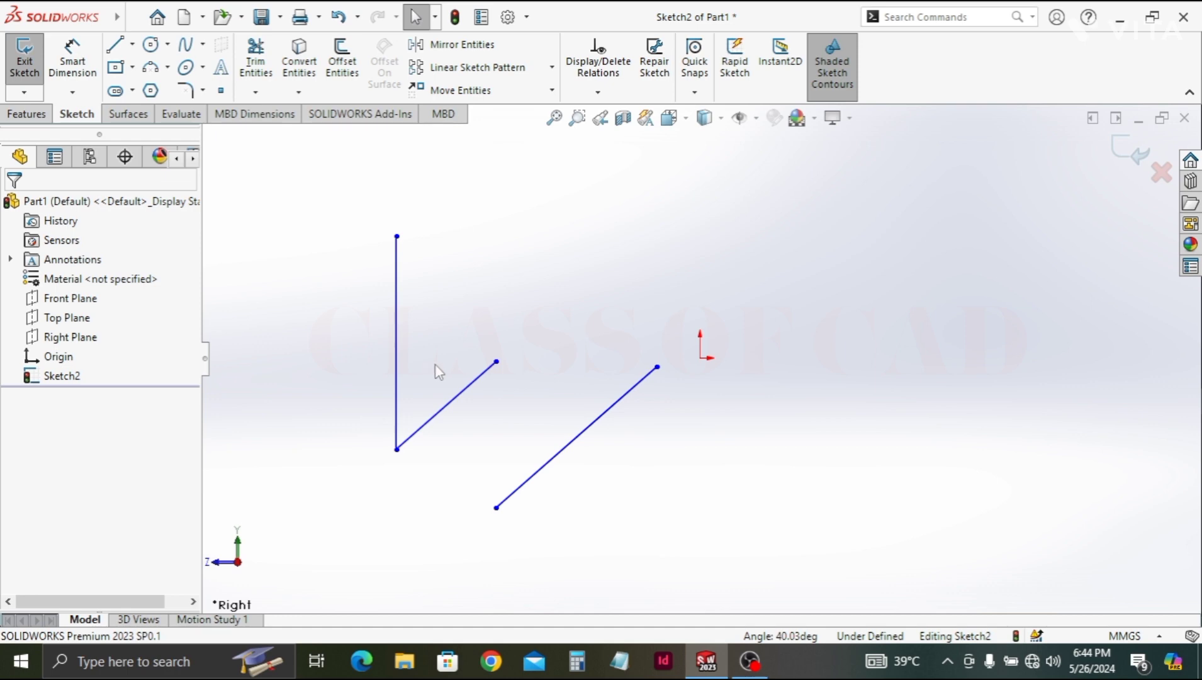
- Draw a circle of about 41.89 mm and make it tangent to the right-hand line
left_click(150, 45)
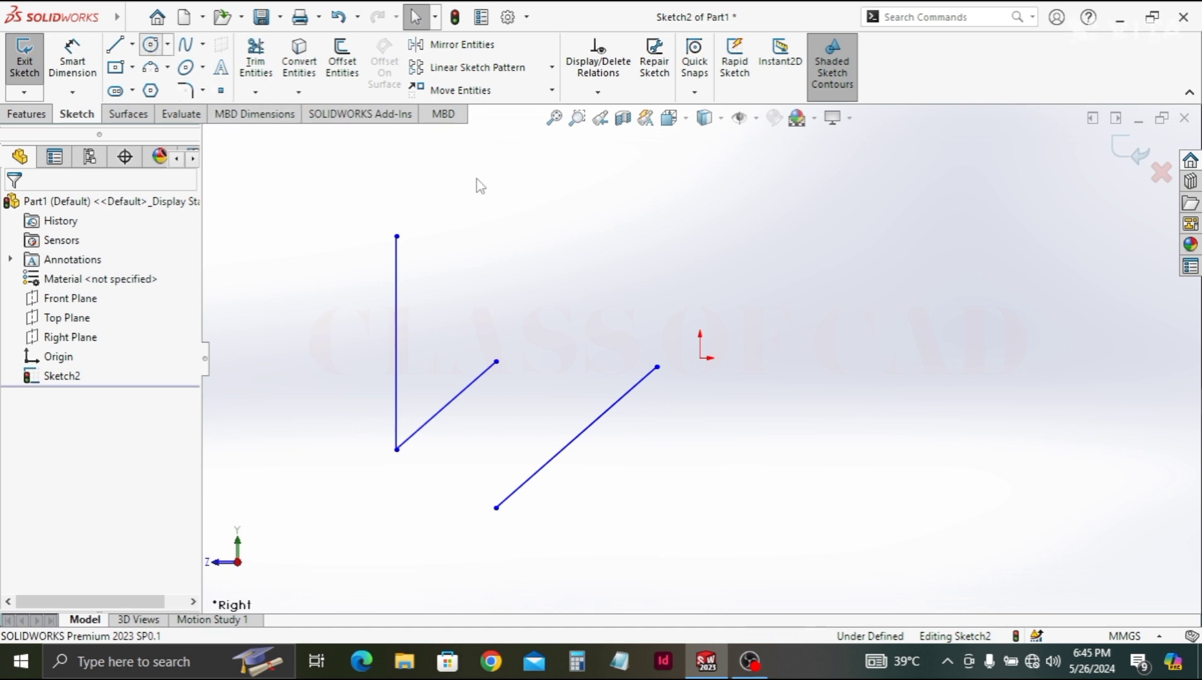
left_click_drag(596, 262, 587, 307)
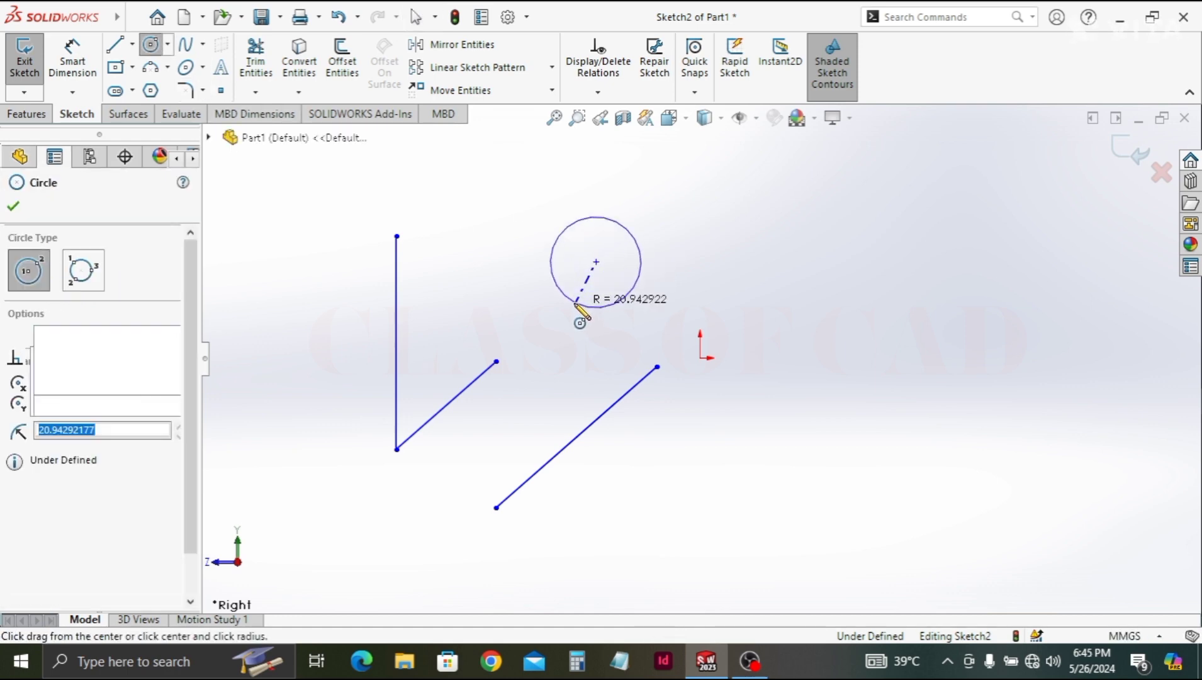
key("Escape")
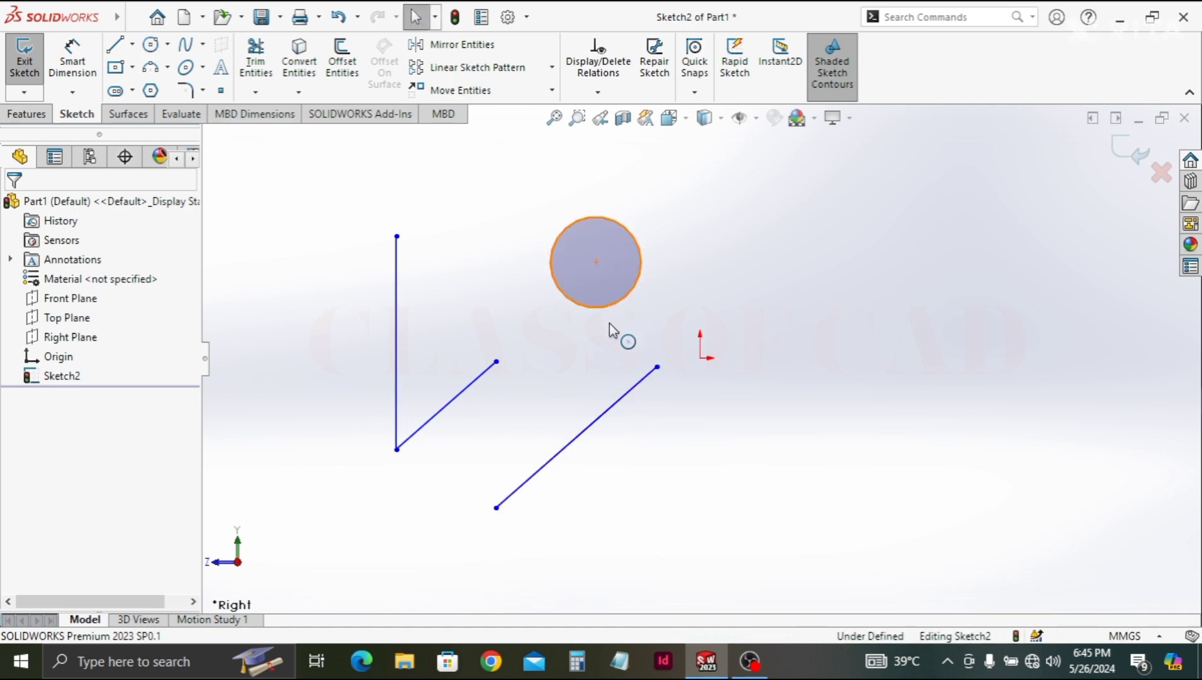
left_click(608, 306)
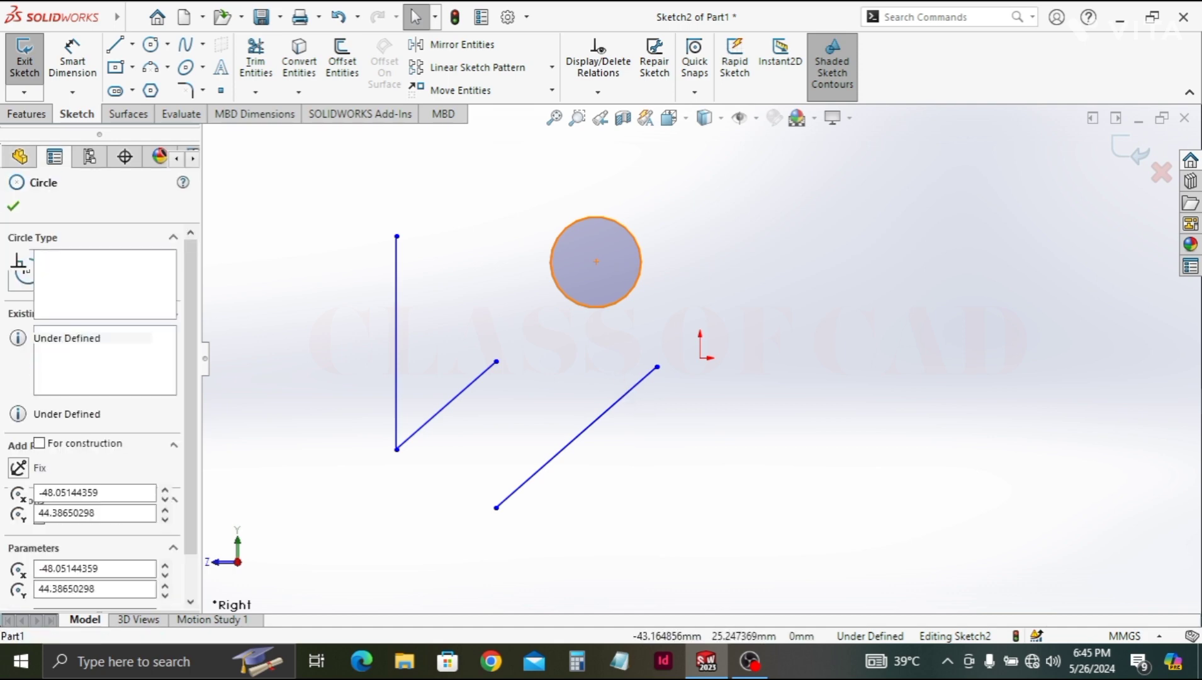
left_click(631, 398, "ctrl")
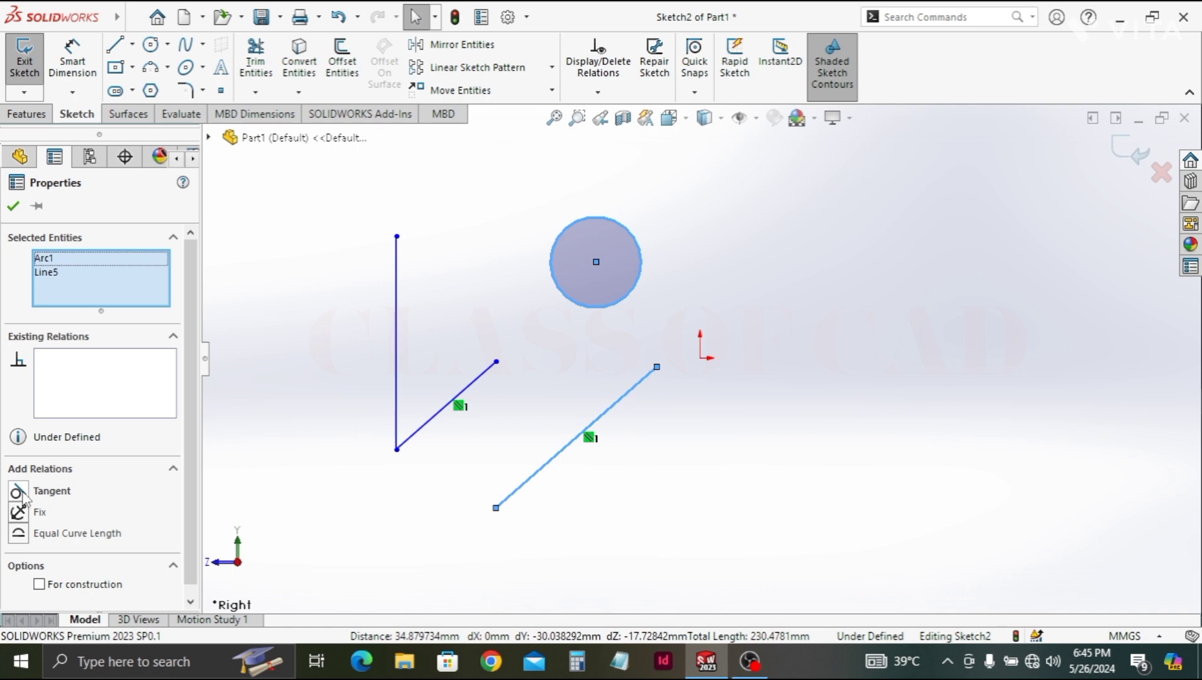
left_click(18, 491)
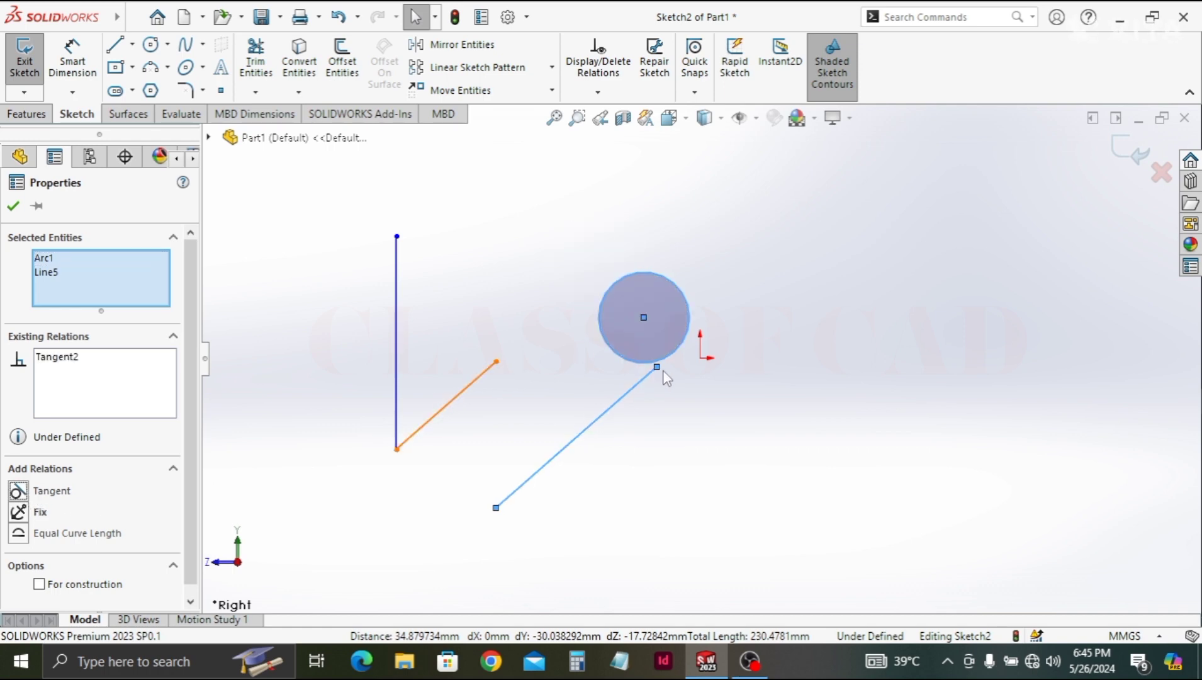
left_click(14, 206)
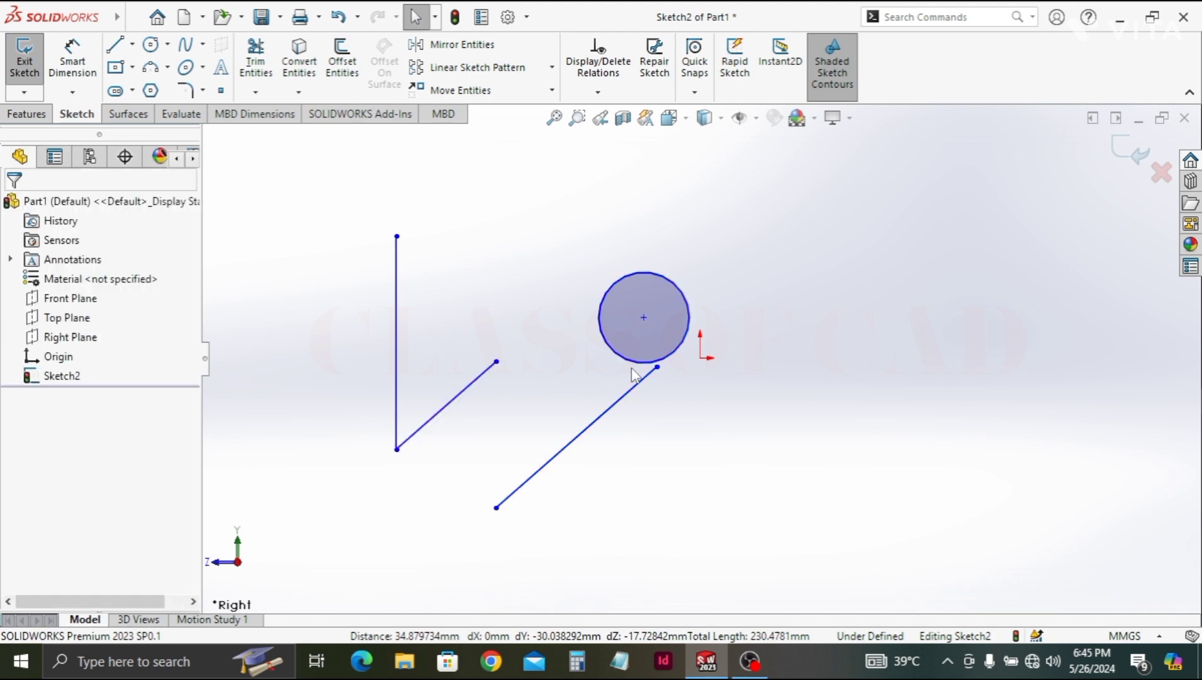
- Extend the line's upper end past the circle and check the circle's relations
left_click_drag(657, 367, 745, 273)
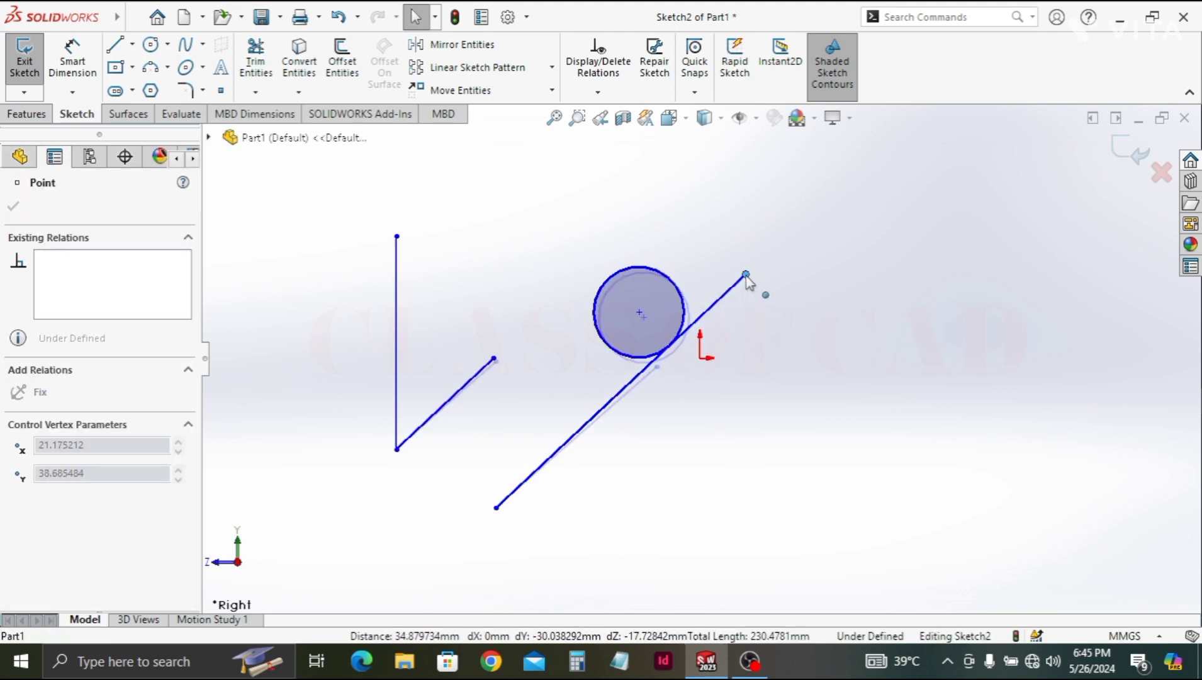
key("Escape")
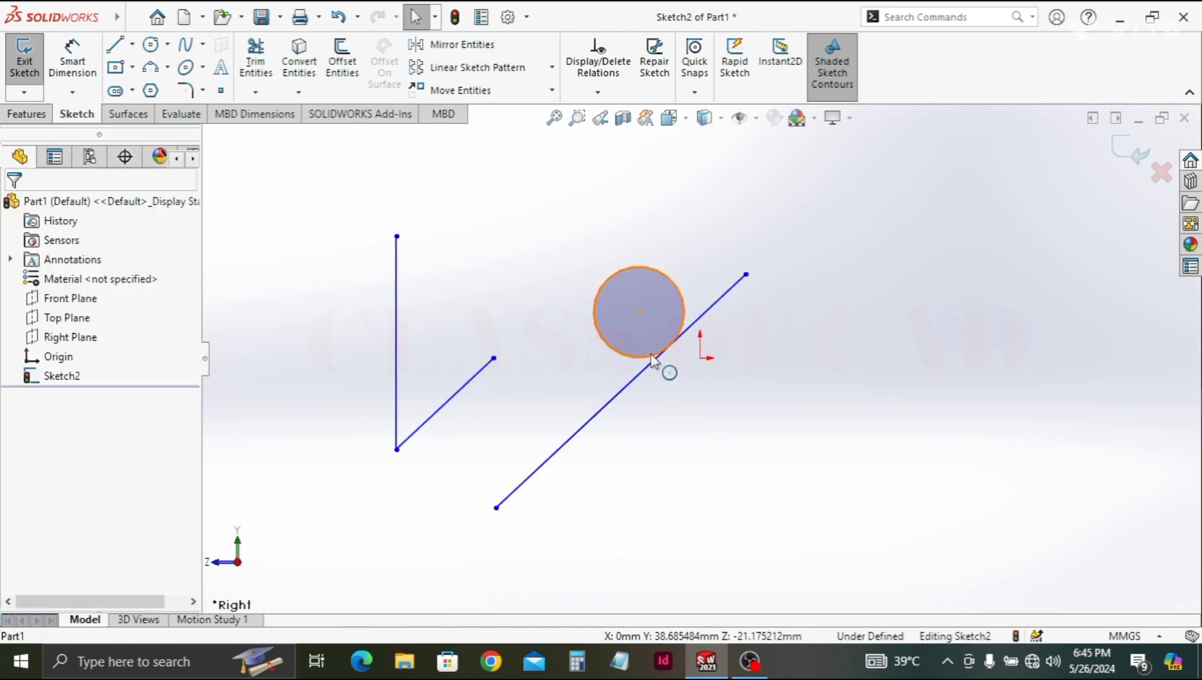
left_click(638, 360)
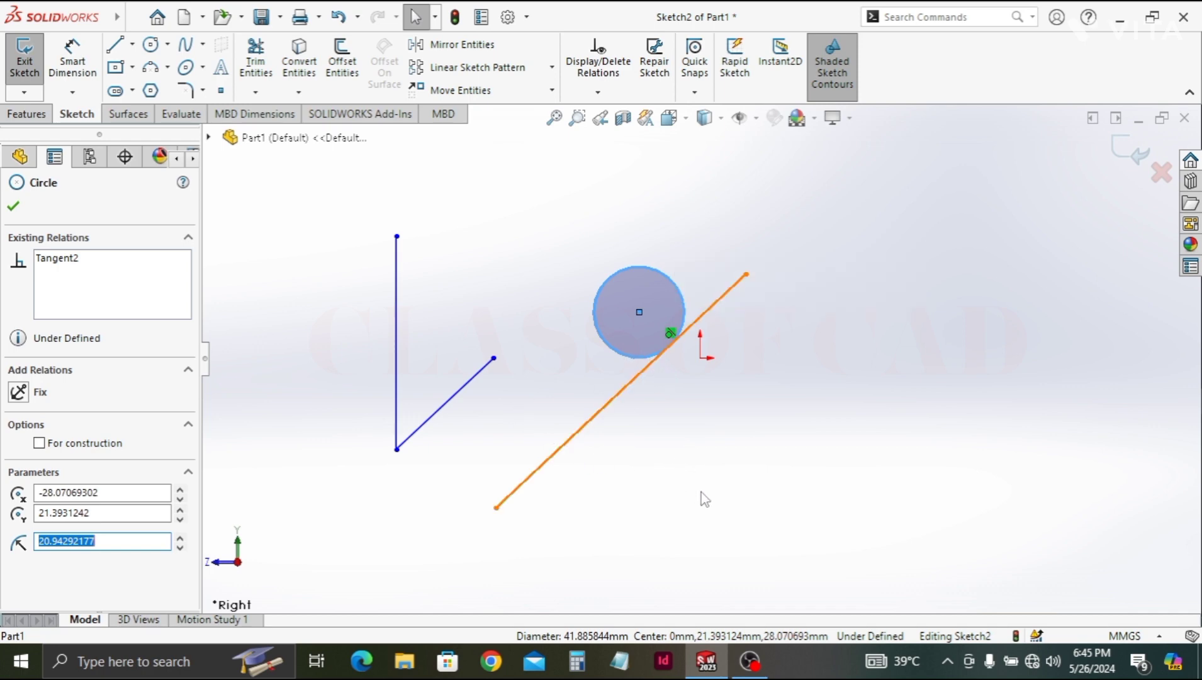
left_click(604, 447)
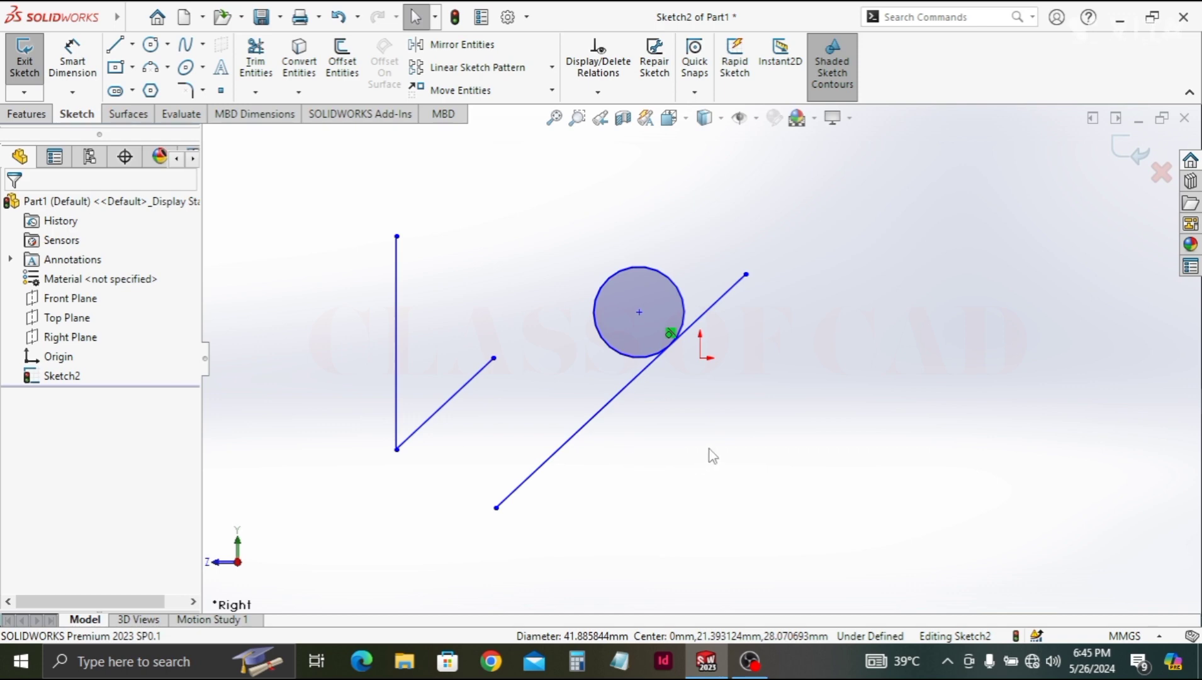
middle_click_drag(687, 456, 558, 494, "ctrl")
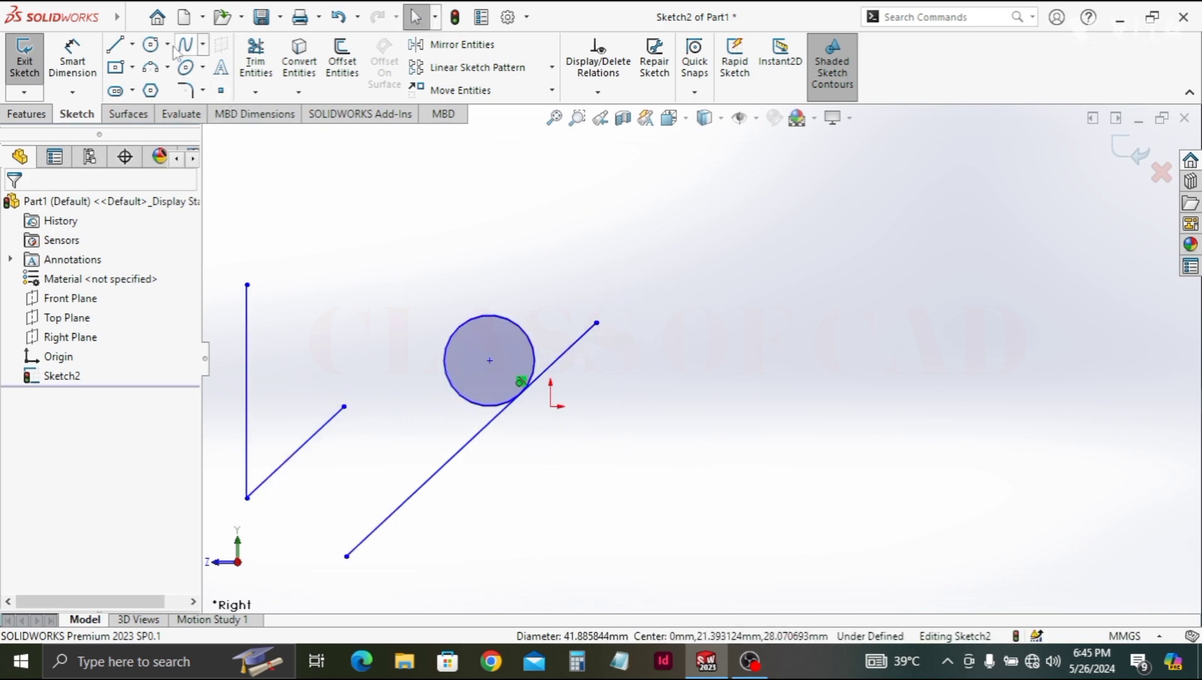
- Draw a small 24.43 mm circle above the tangent circle
left_click(151, 44)
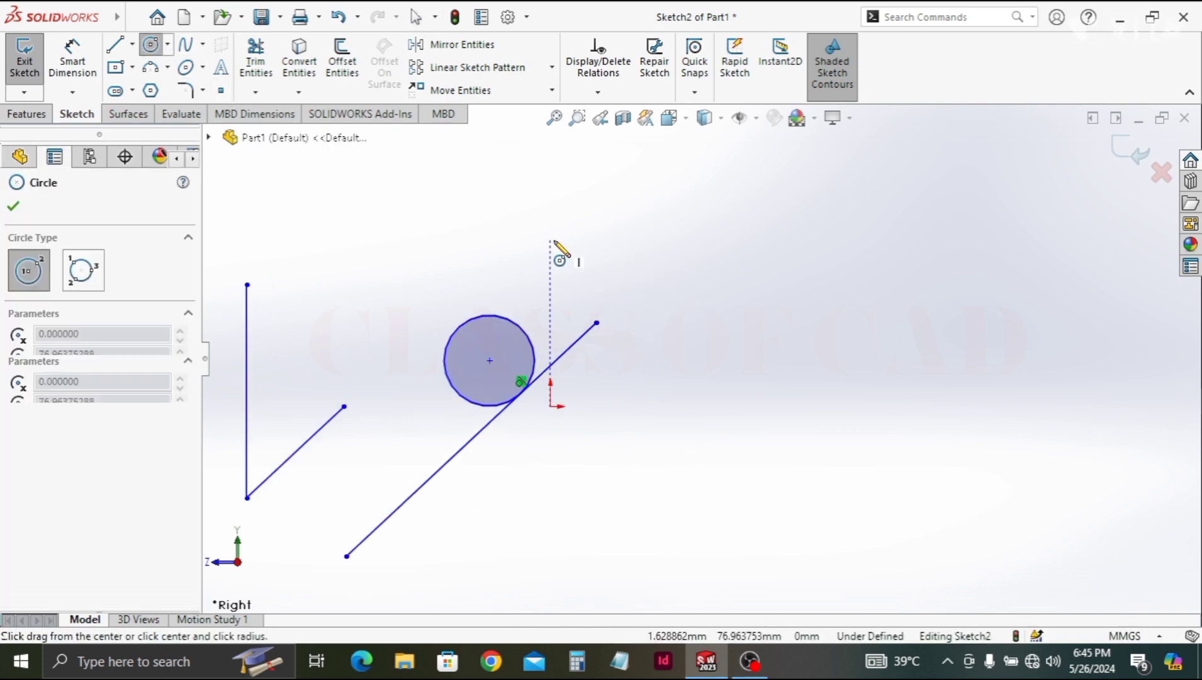
left_click(550, 240)
left_click(564, 275)
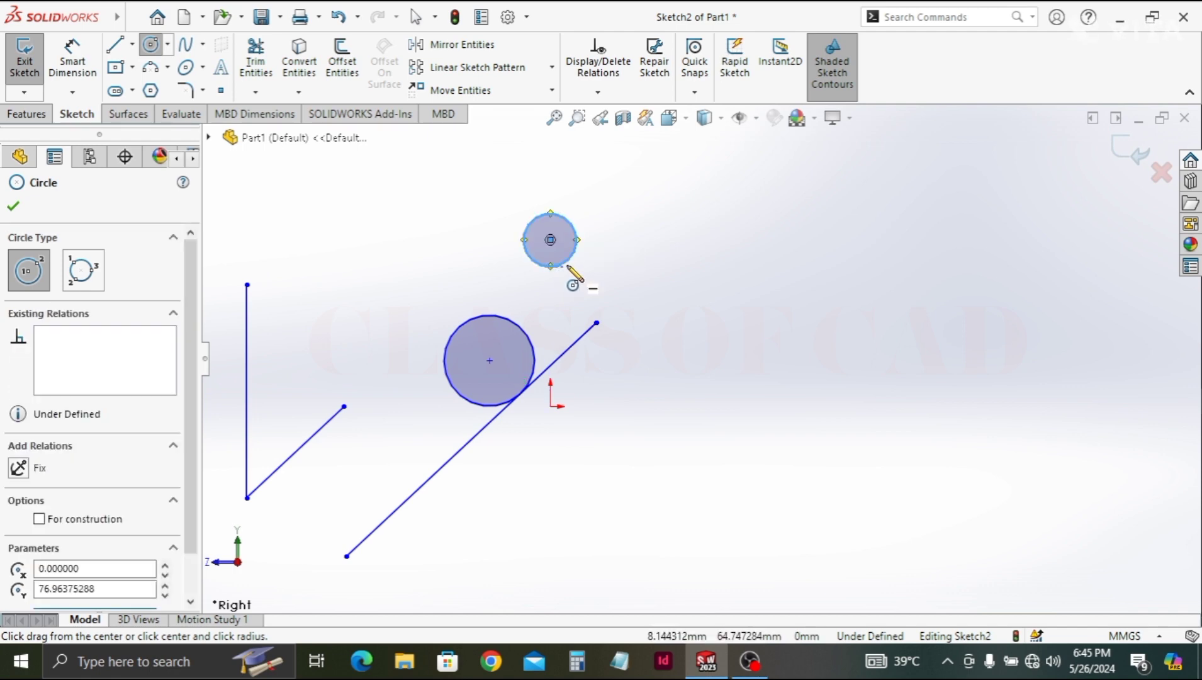
key("Escape")
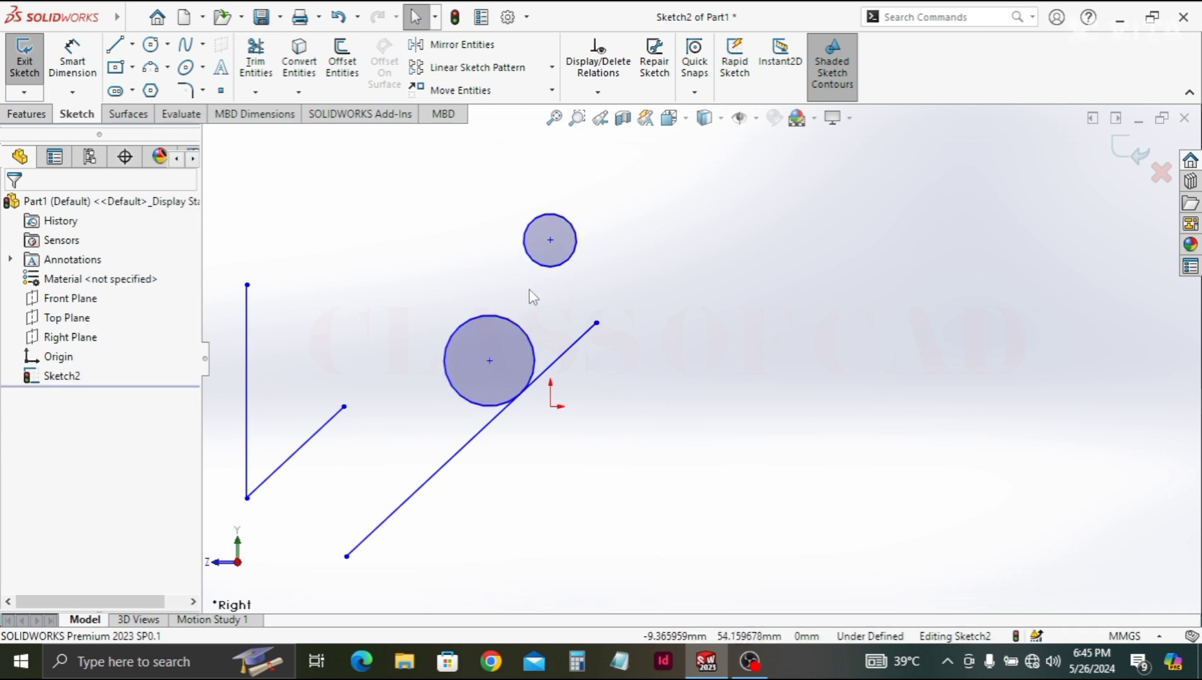
- Make the small circle concentric with the tangent circle
left_click(523, 258)
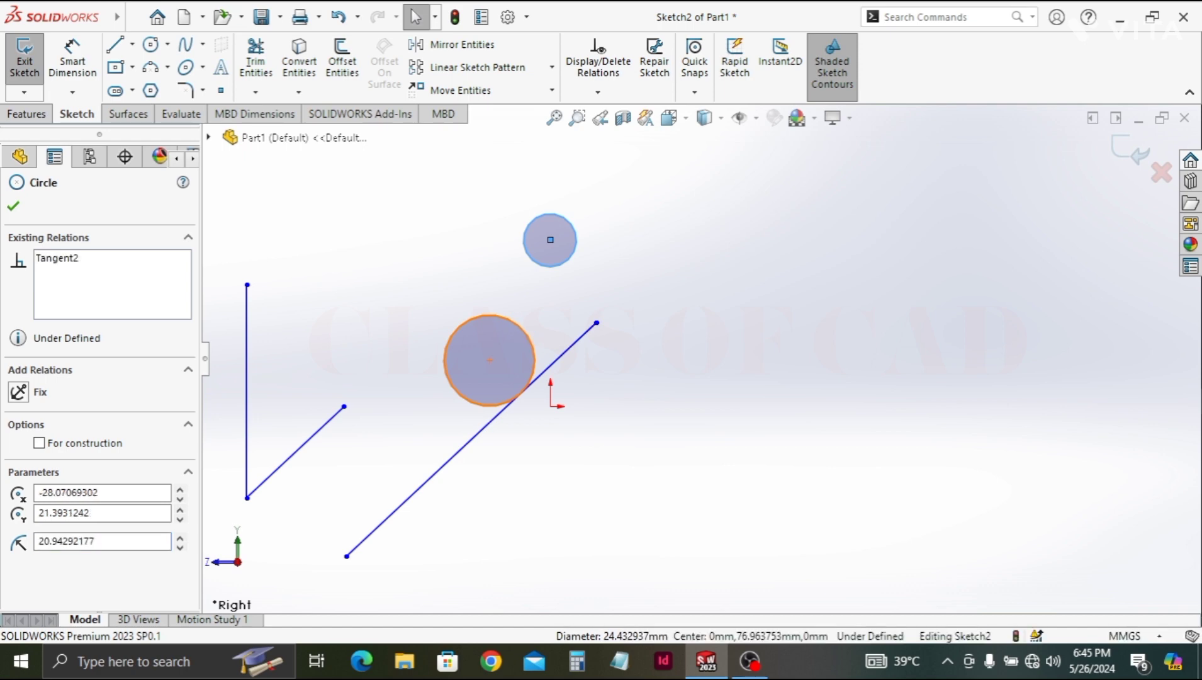
left_click(513, 322, "ctrl")
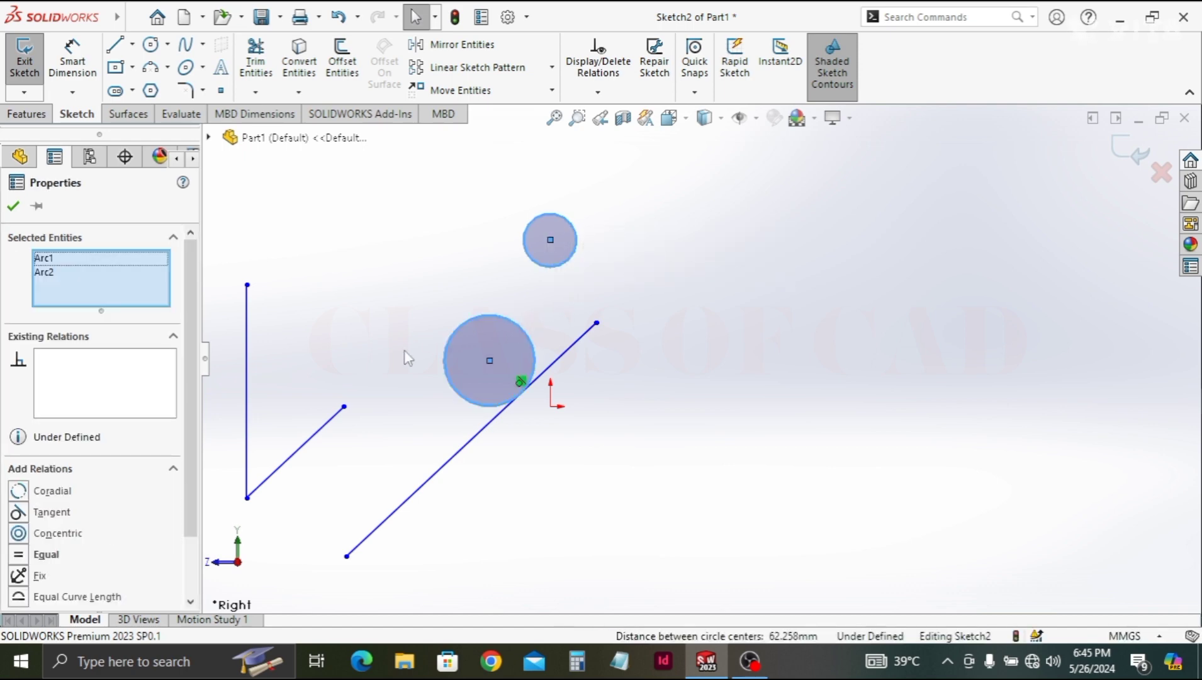
left_click(26, 539)
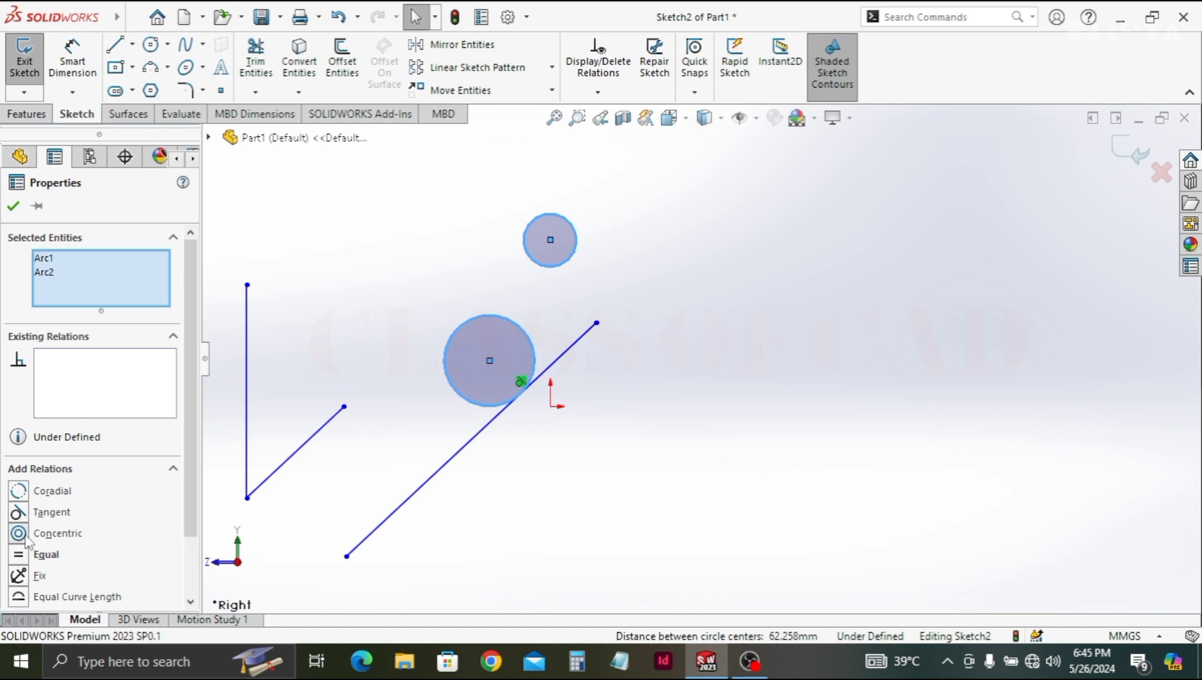
left_click(13, 208)
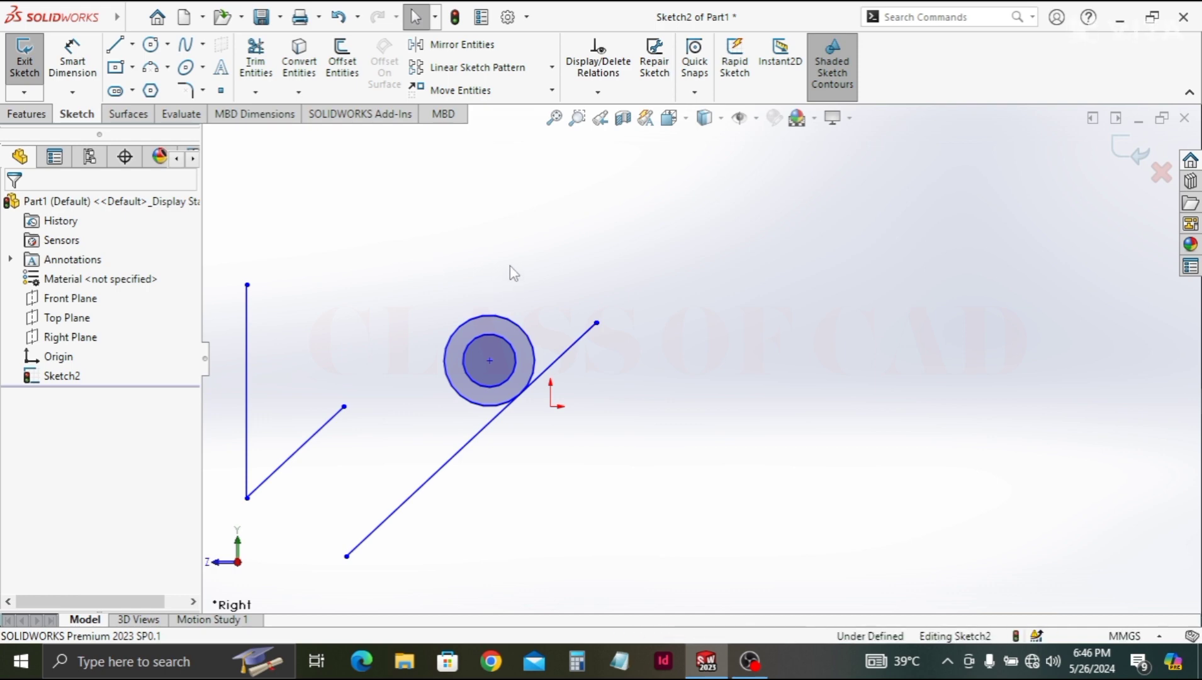
- Add a Coradial relation to the two circles, merging them into one smaller tangent circle
left_click(501, 332)
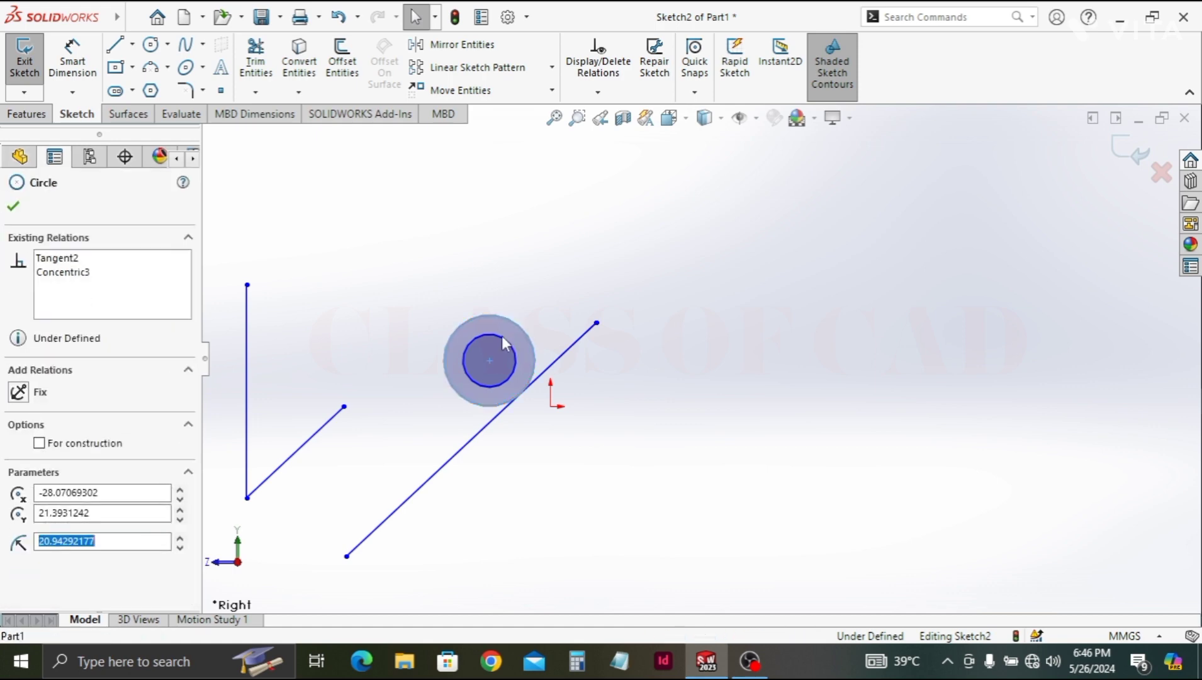
left_click(502, 336, "ctrl")
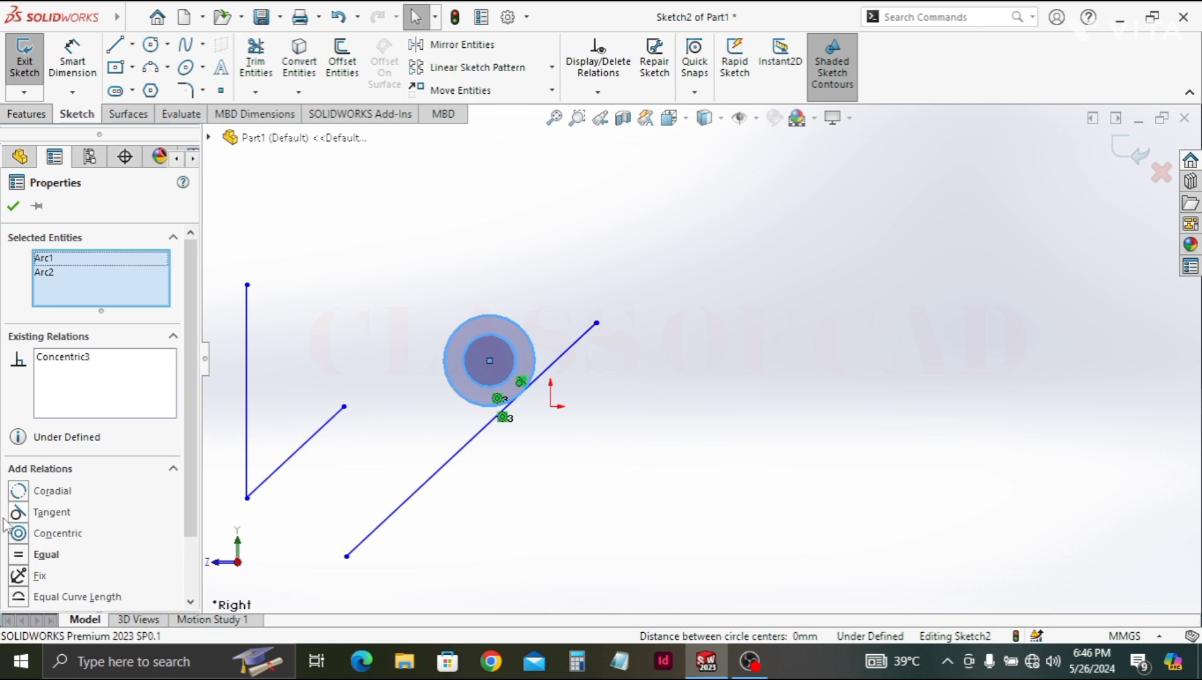
left_click(24, 492)
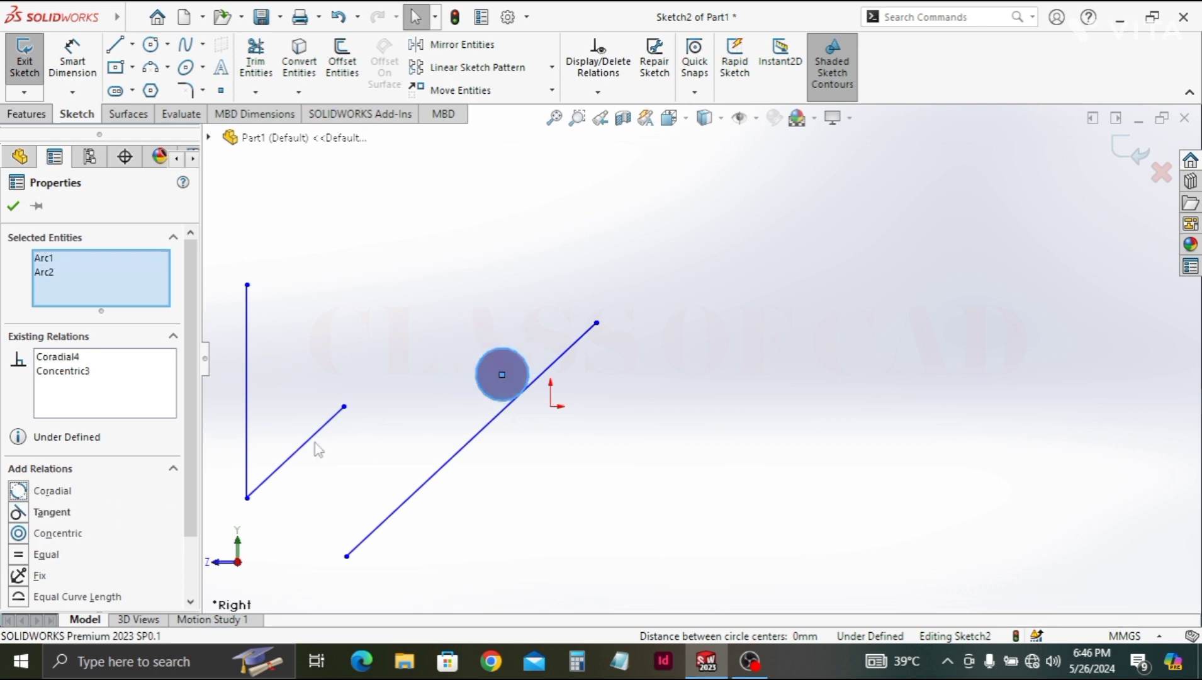
left_click(13, 207)
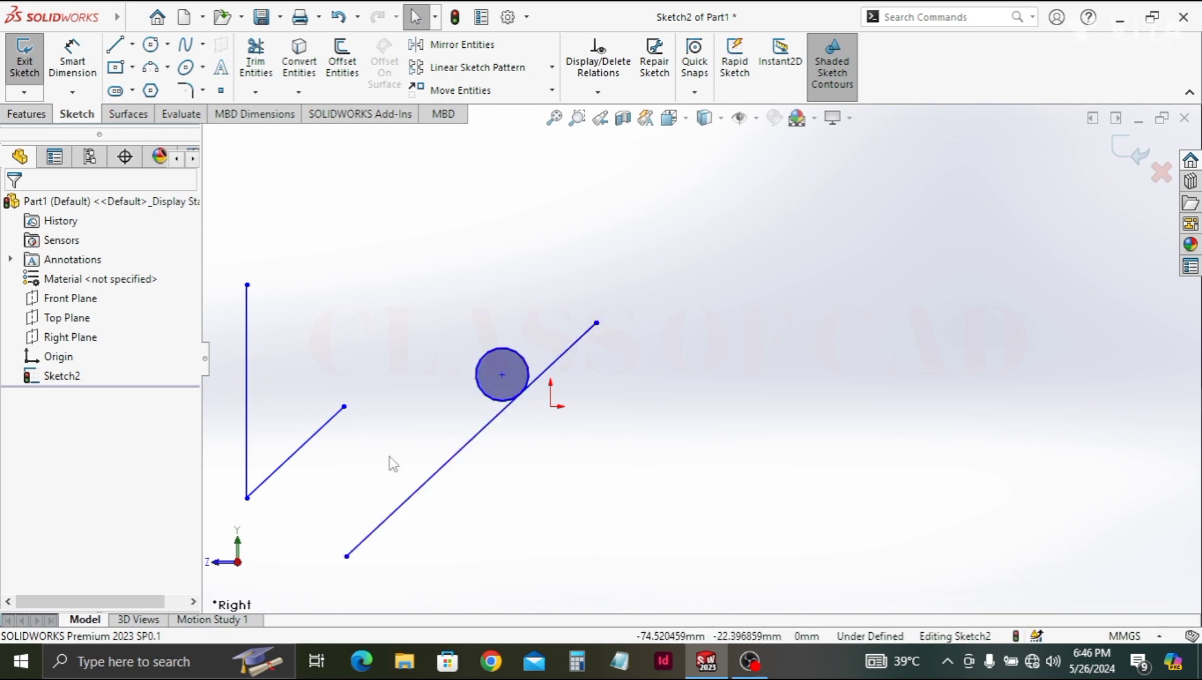
mouse_move(392, 463)
middle_mouse_down("ctrl")
mouse_move(456, 434)
mouse_move(528, 431)
middle_mouse_up("ctrl")
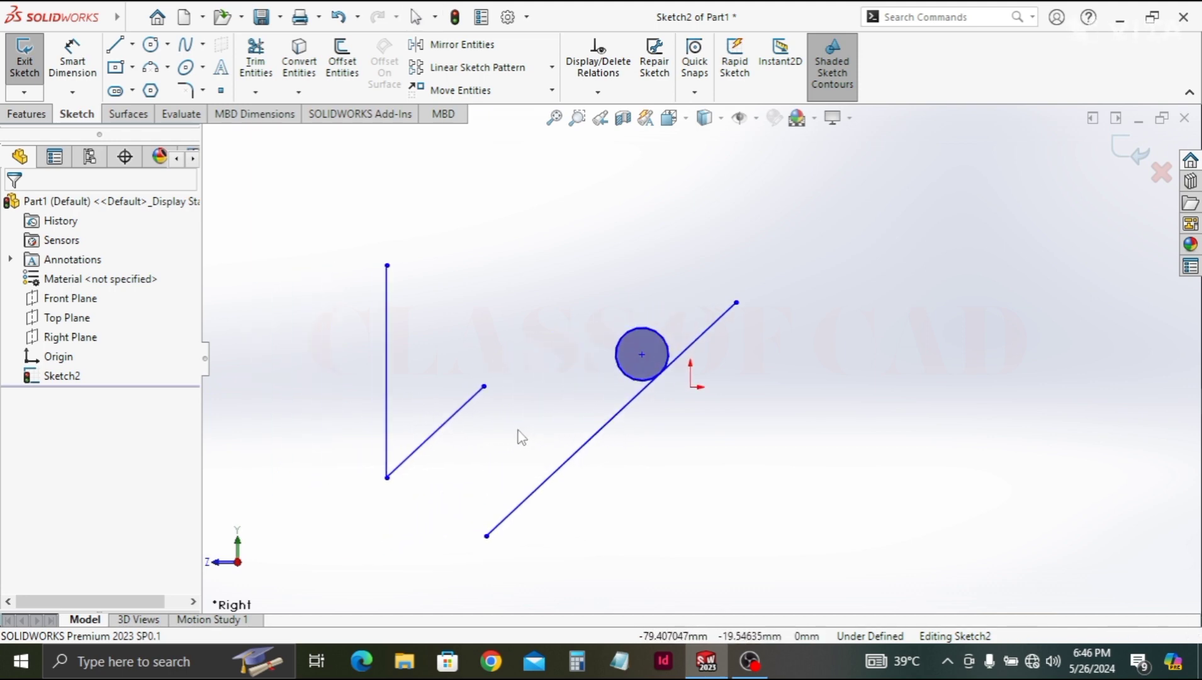
- Draw a new circle above the L, centred level with the vertical line's top
left_click(150, 44)
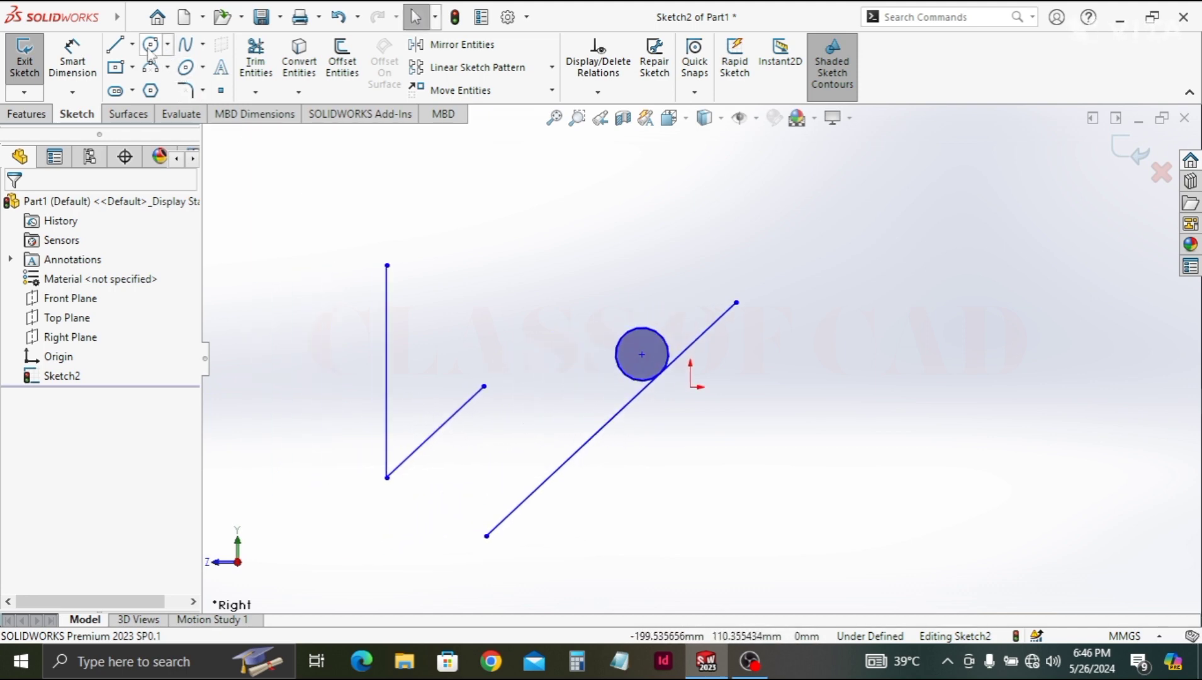
left_click(532, 266)
left_click(519, 302)
key("Escape")
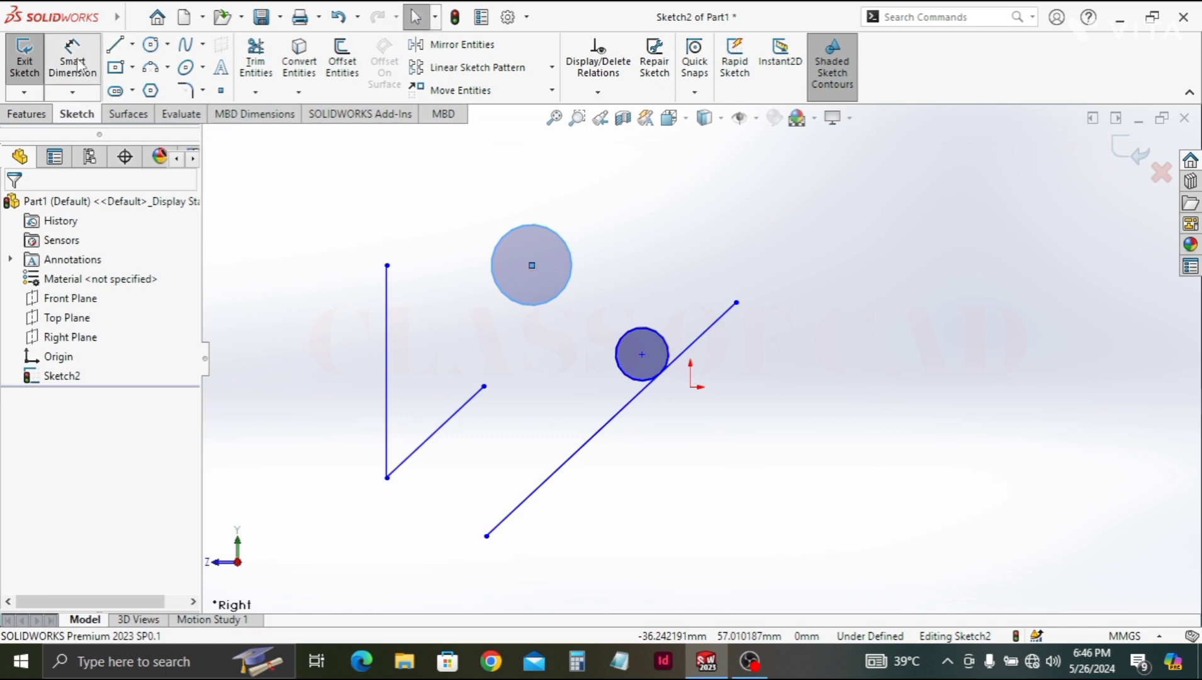
- Dimension the new circle's diameter as 10
key("d")
left_click(570, 249)
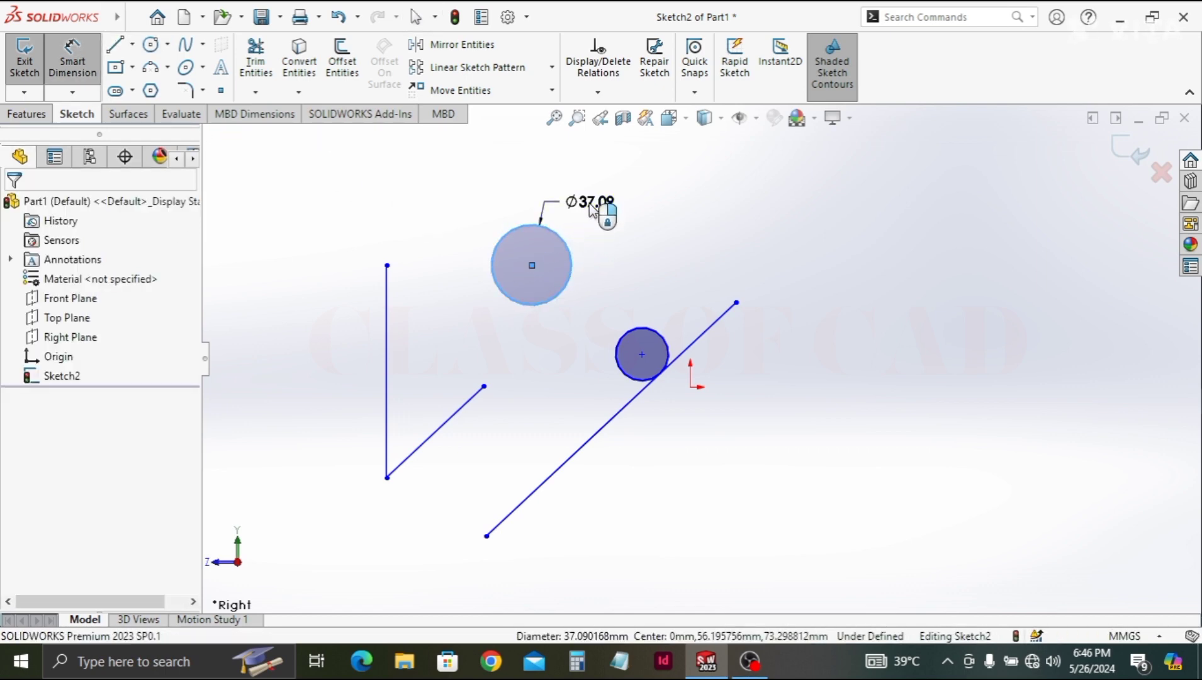
left_click(591, 210)
type("1")
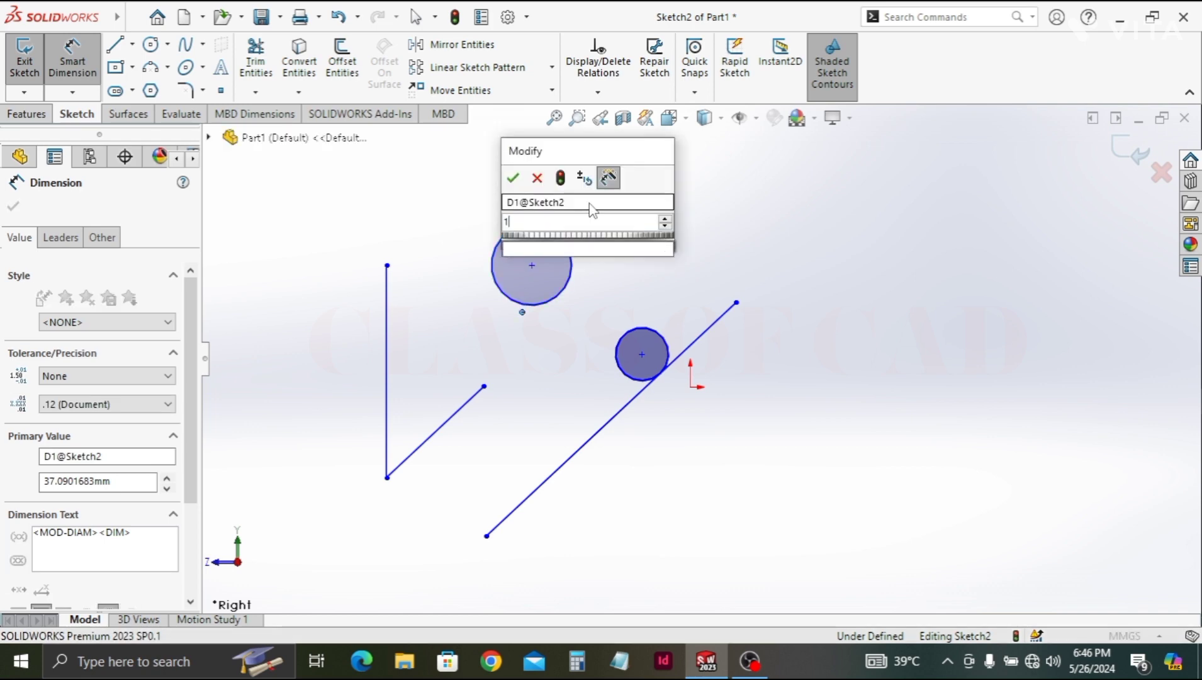
type("0")
key("Return")
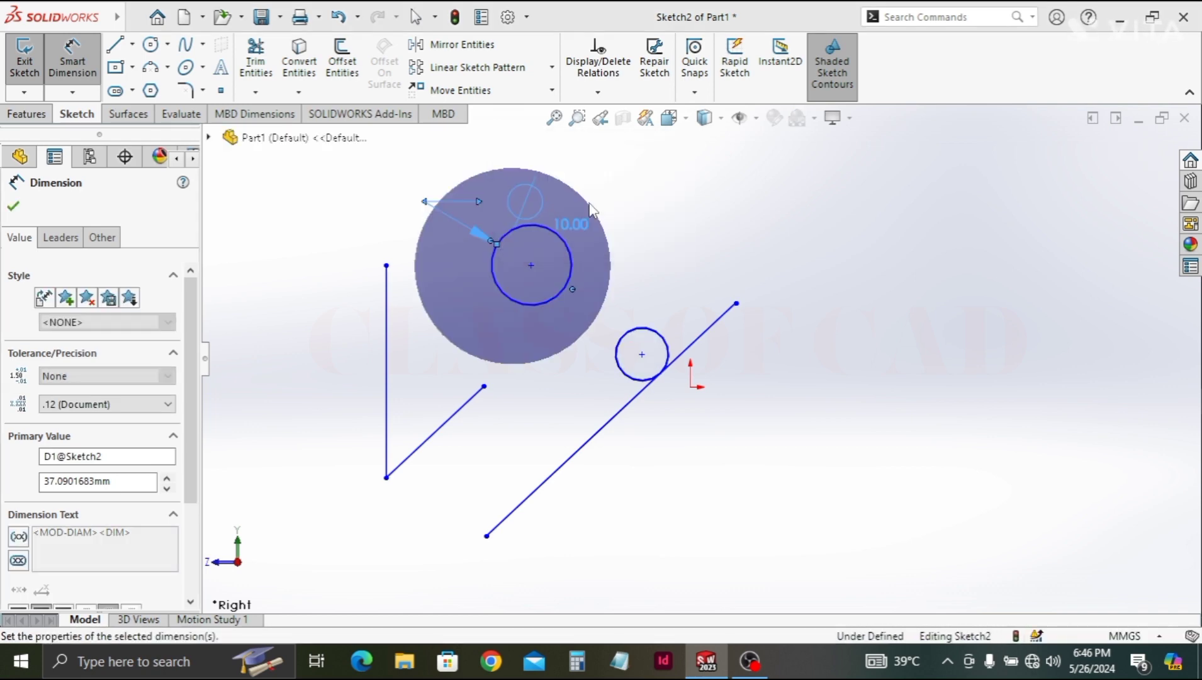
left_click(475, 304)
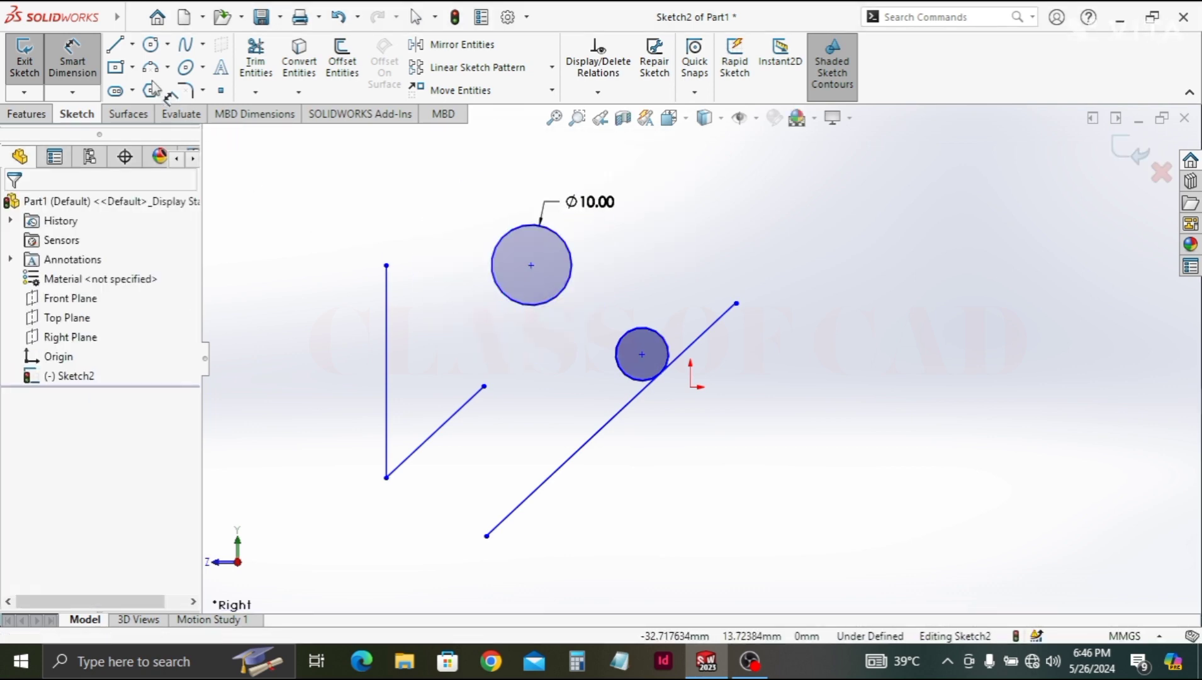
key("Escape")
left_click(157, 46)
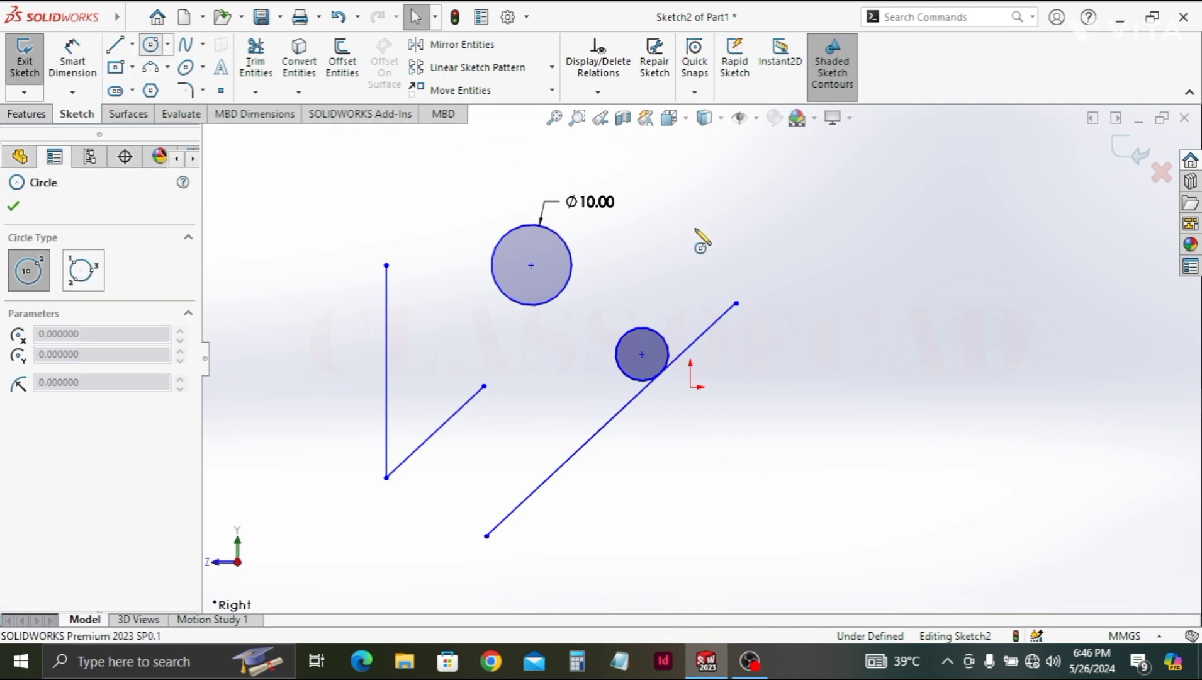
- Draw a small circle at the upper right of the sketch
left_click(690, 228)
left_click(698, 244)
key("Escape")
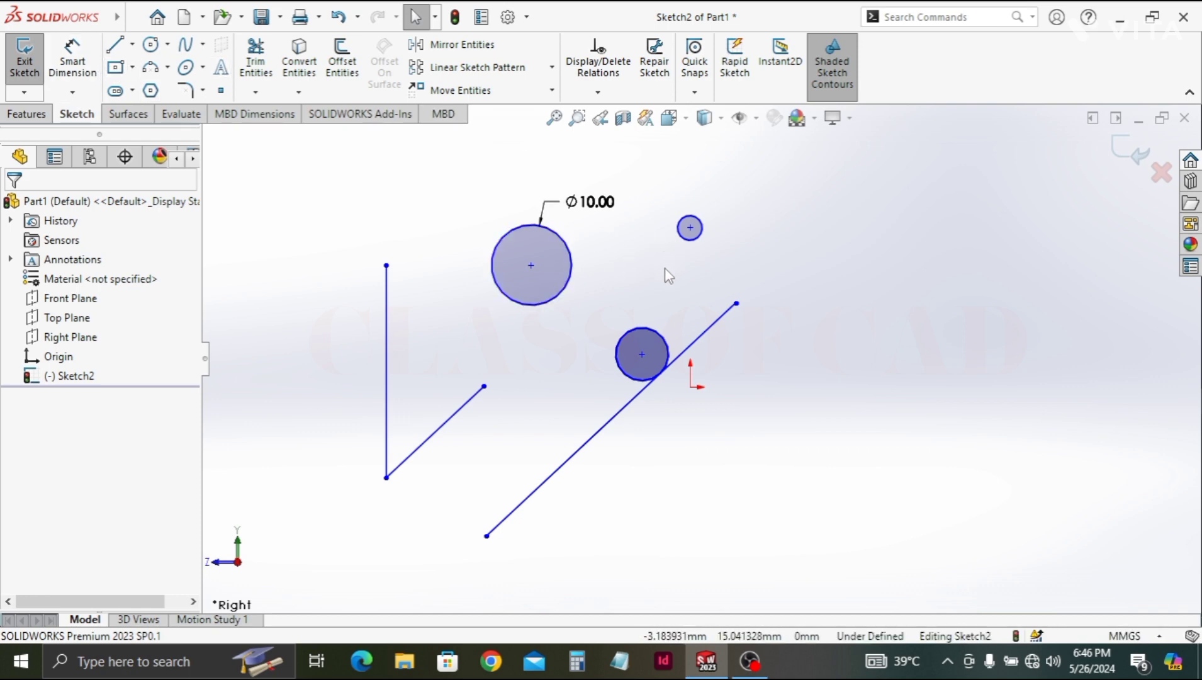
middle_click_drag(664, 267, 623, 280, "ctrl")
- Make the small circle equal to the Ø10.00 circle
left_click(645, 255)
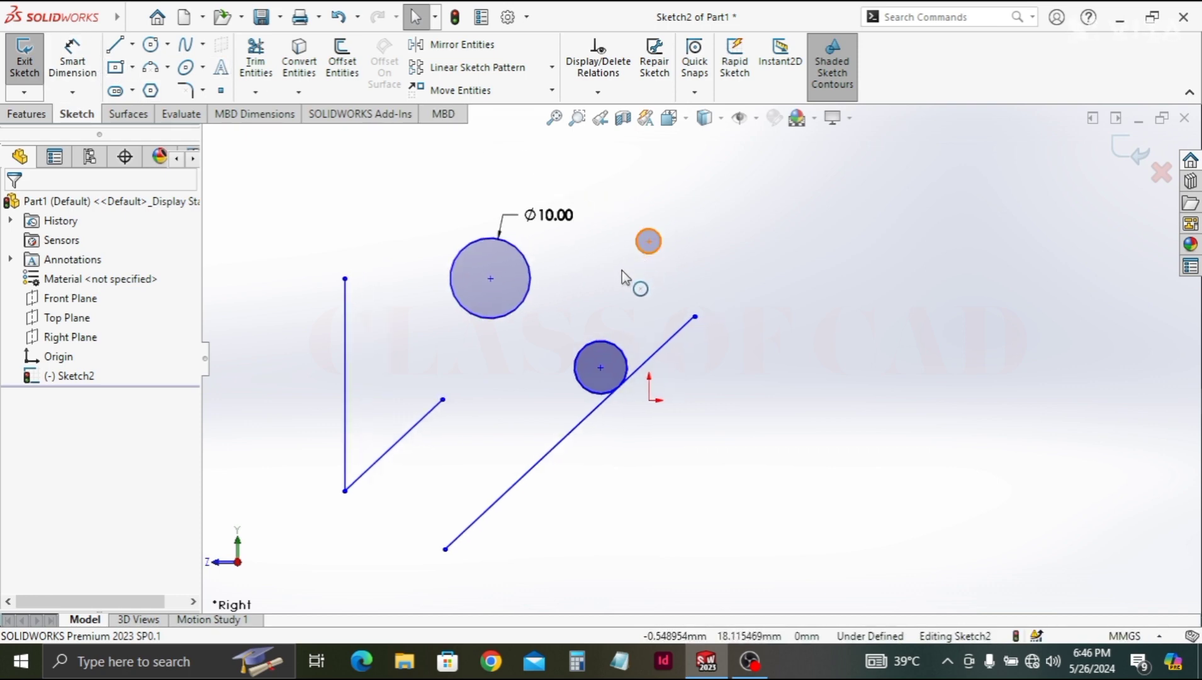
left_click(529, 293, "ctrl")
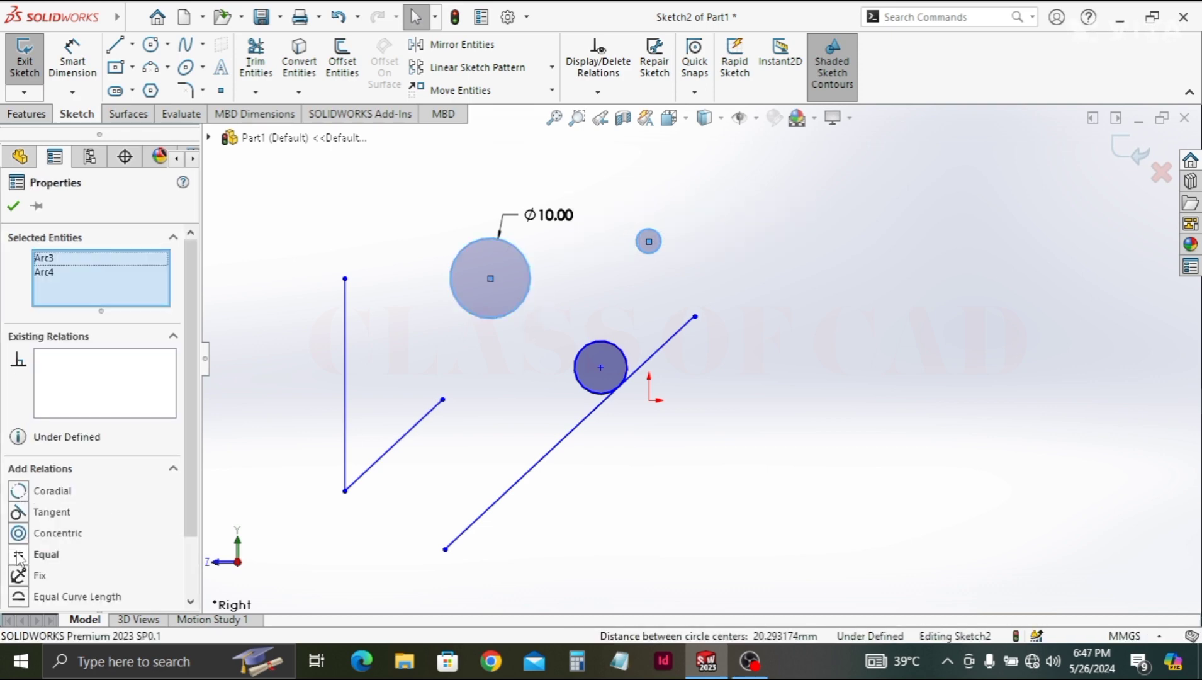
left_click(20, 556)
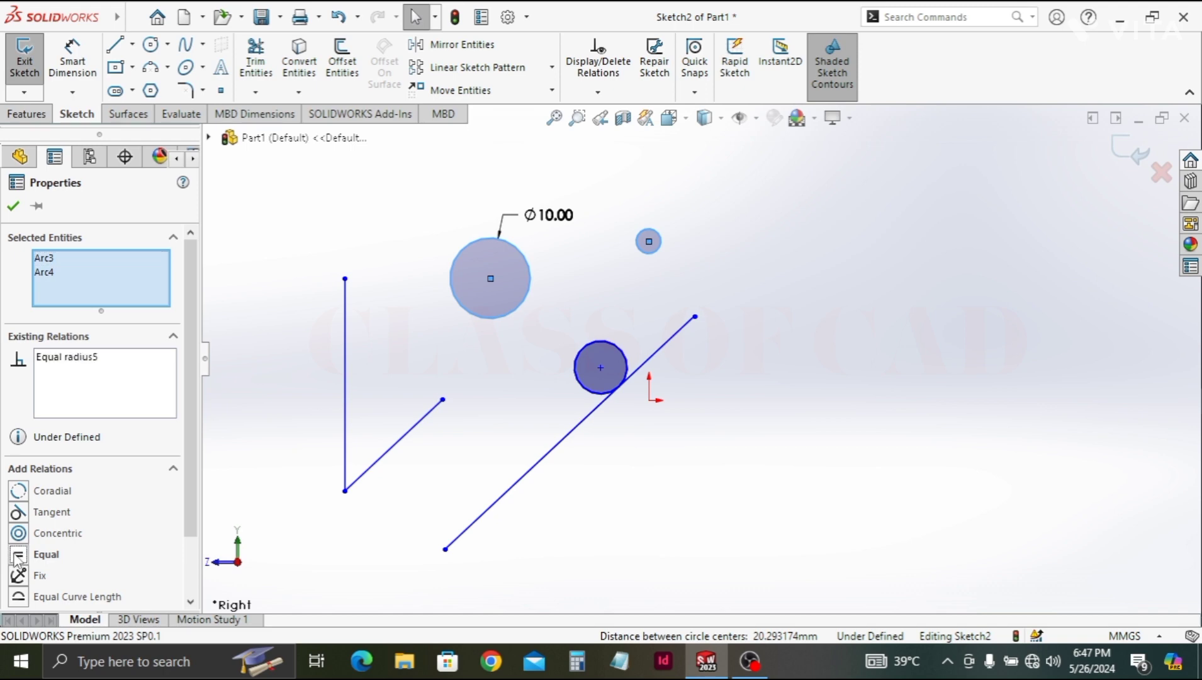
left_click(13, 205)
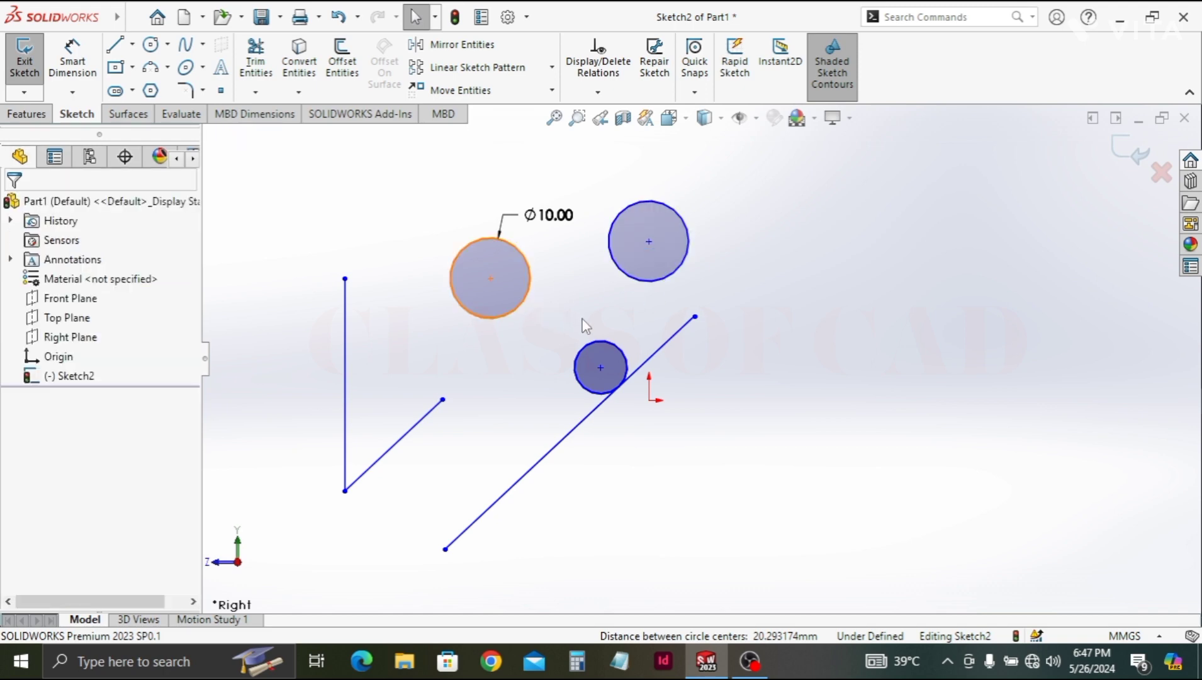
- Start a diameter dimension on the upper-right circle, then cancel it
middle_click_drag(572, 322, 516, 346, "ctrl")
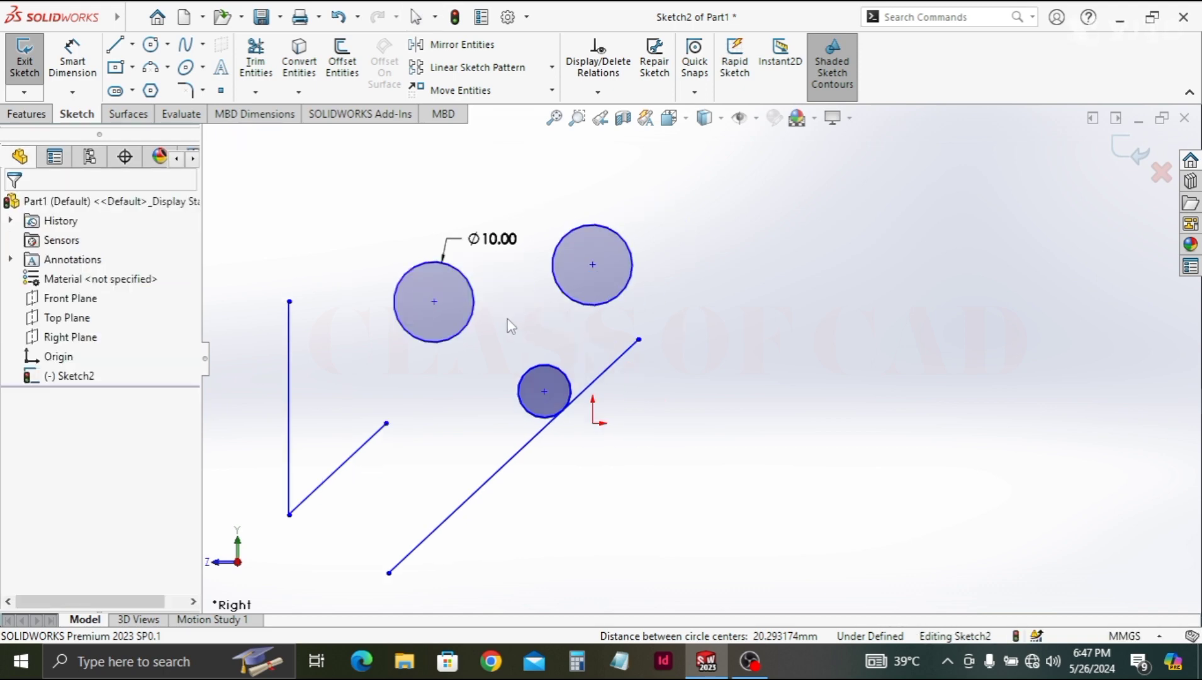
left_click(96, 56)
left_click(557, 242)
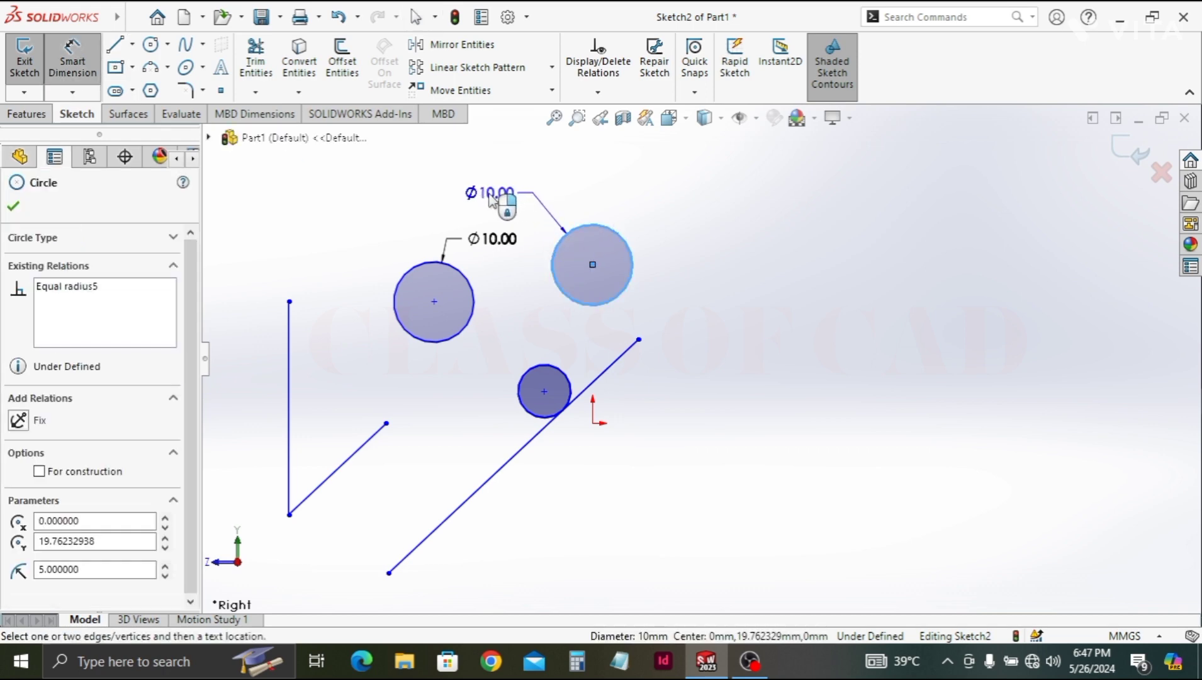
key("Escape")
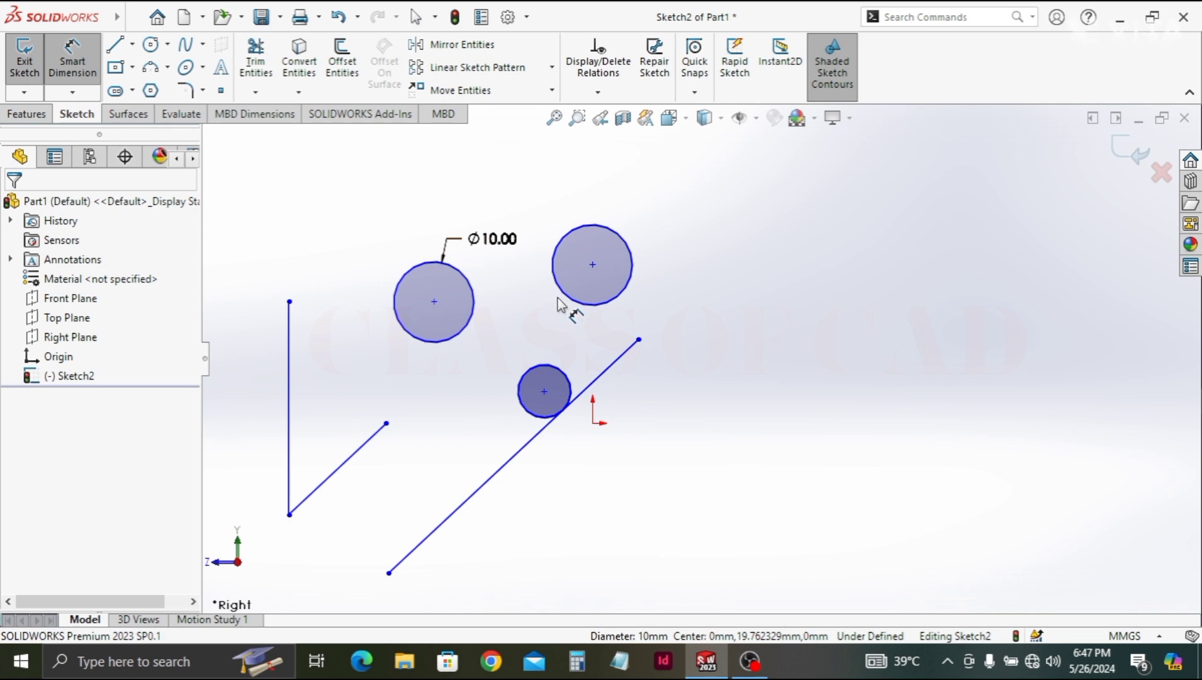
- Undo to remove the extra upper-right circle
key("Escape")
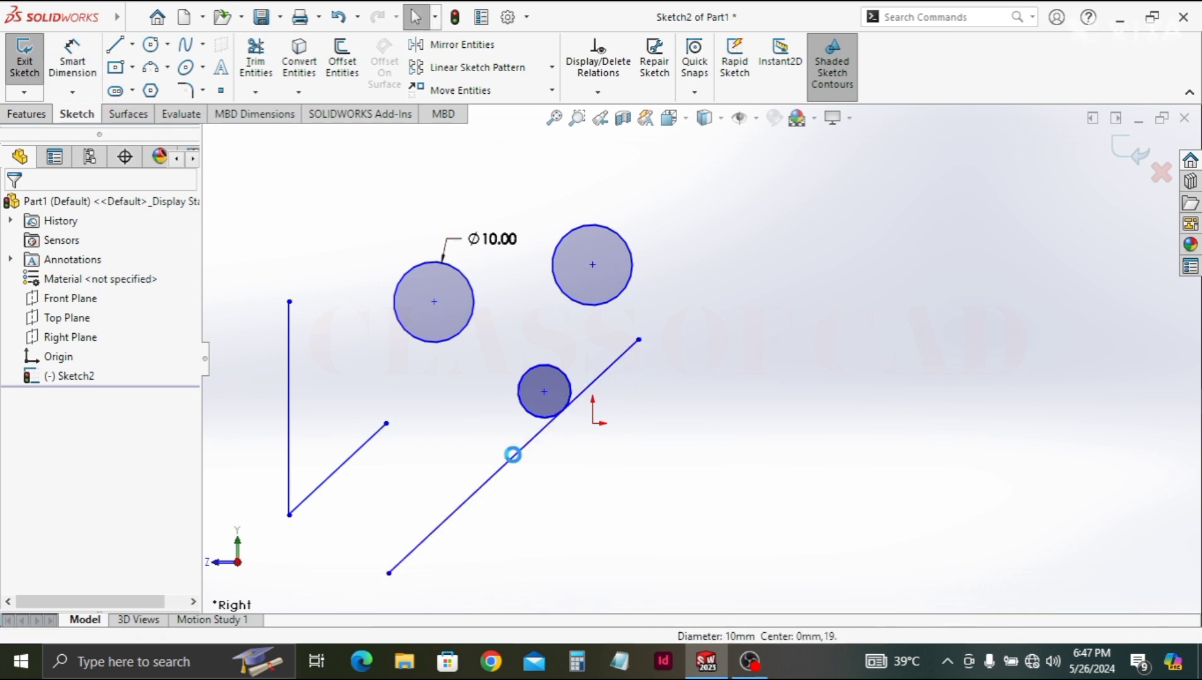
key("ctrl+z")
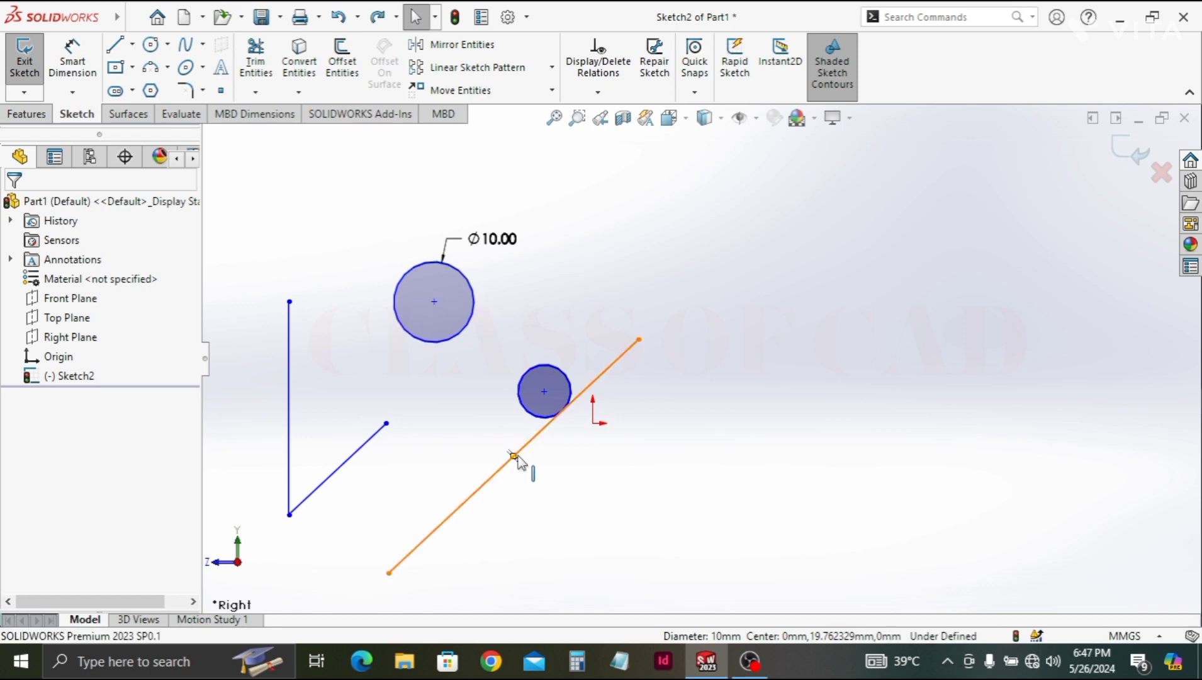
scroll(517, 461, "up", 2)
scroll(526, 442, "up", 3)
scroll(662, 372, "down", 5)
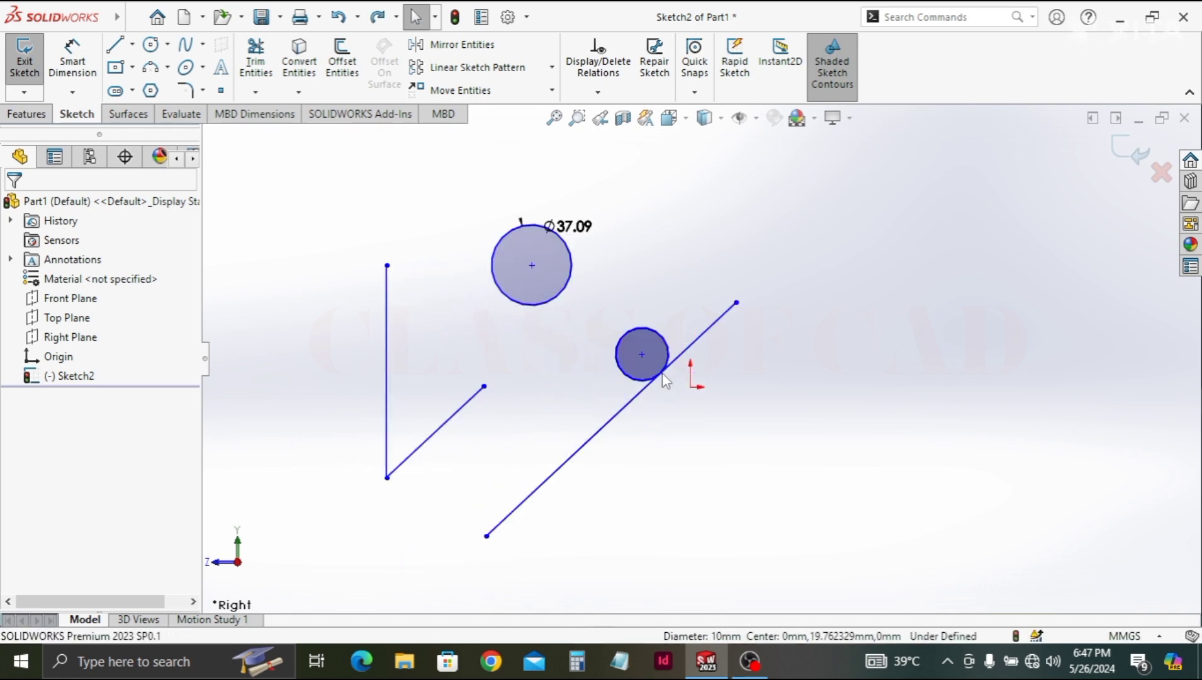
scroll(549, 342, "down", 3)
- Make the short slanted line's length equal the upper circle's circumference, then drag to test
left_click(472, 255)
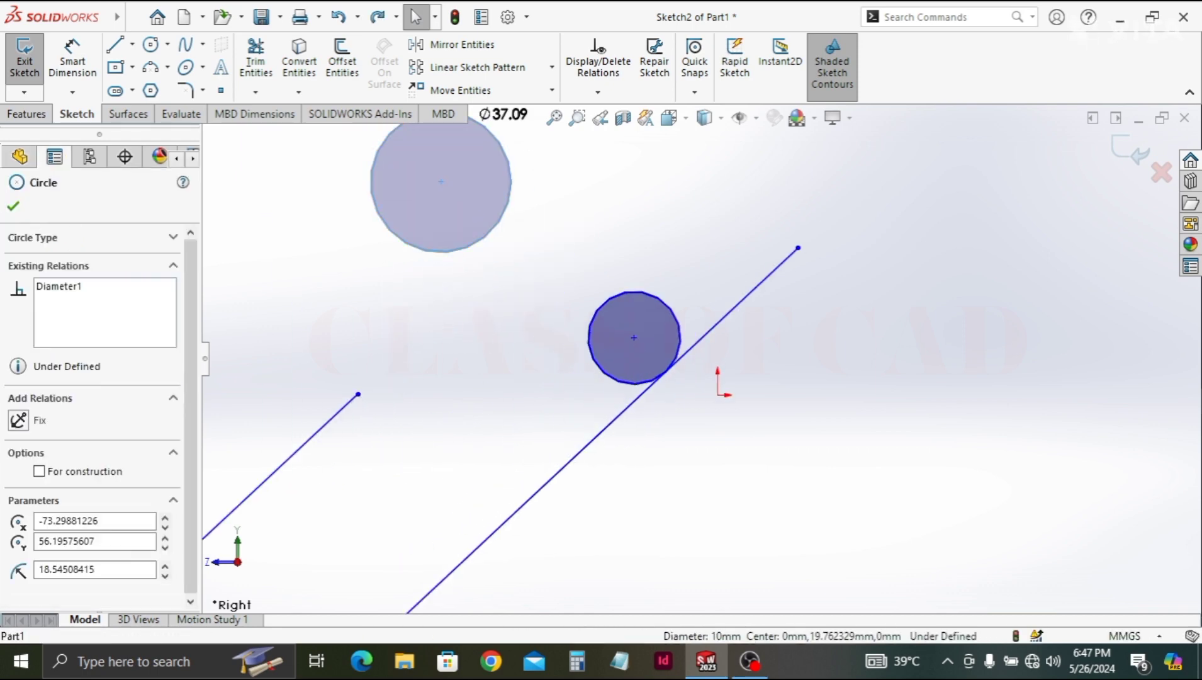
left_click(349, 402, "ctrl")
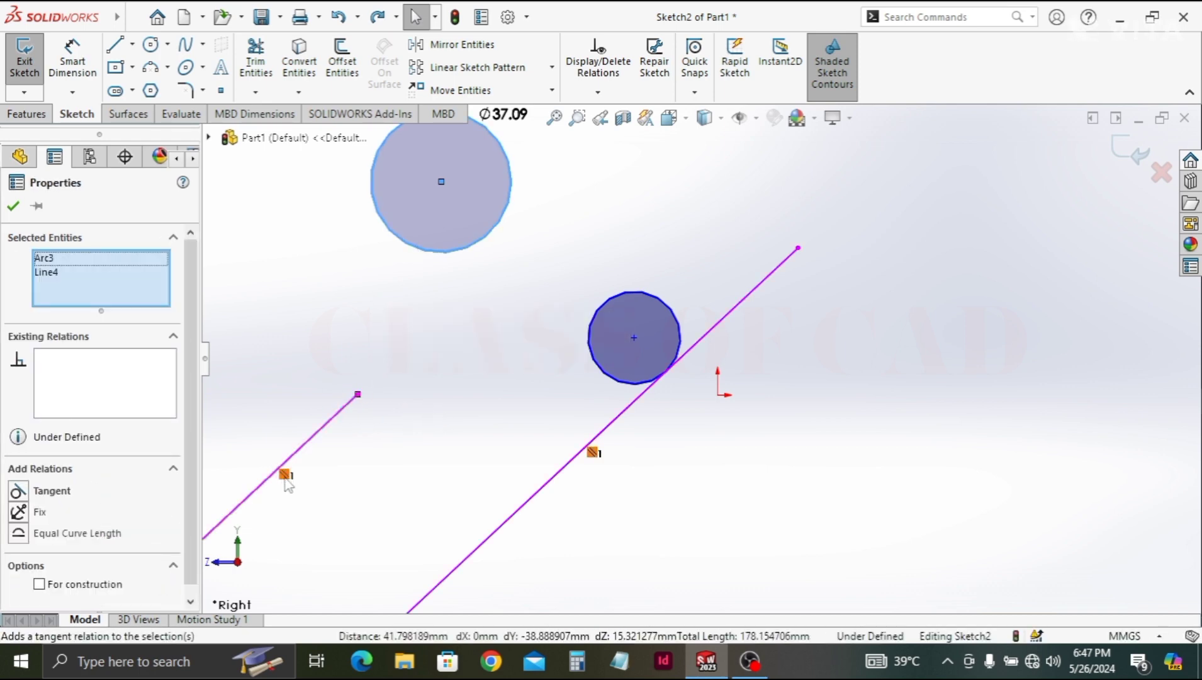
left_click(19, 533)
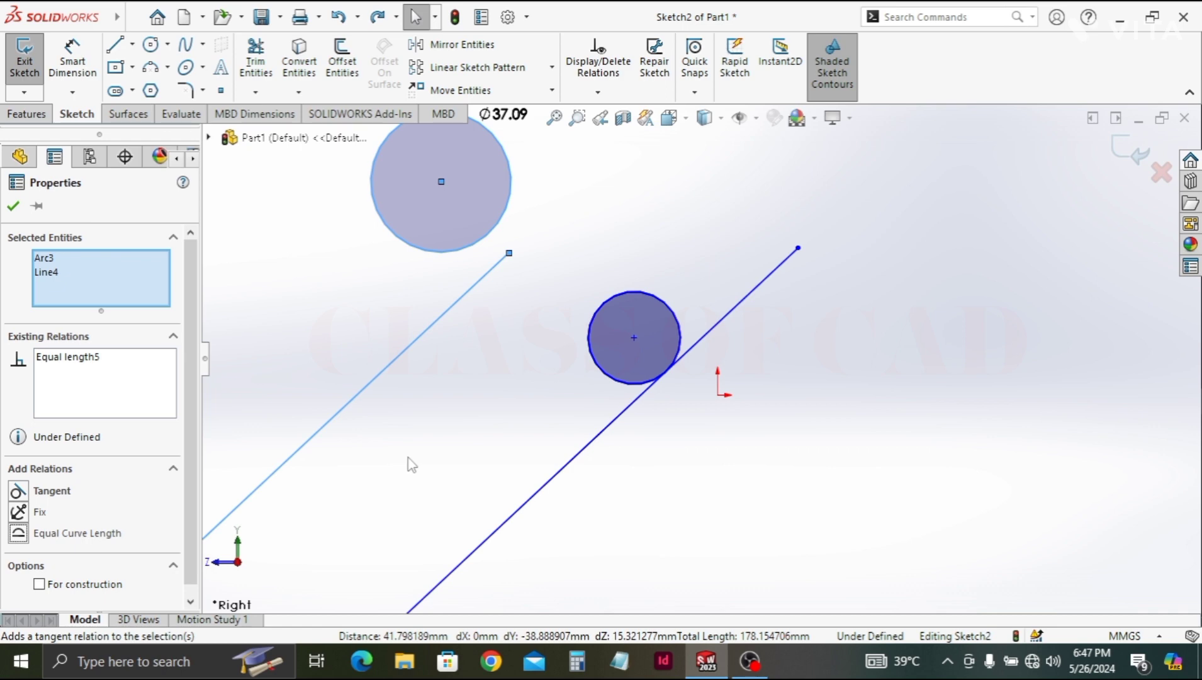
left_click(13, 208)
left_click_drag(509, 252, 627, 159)
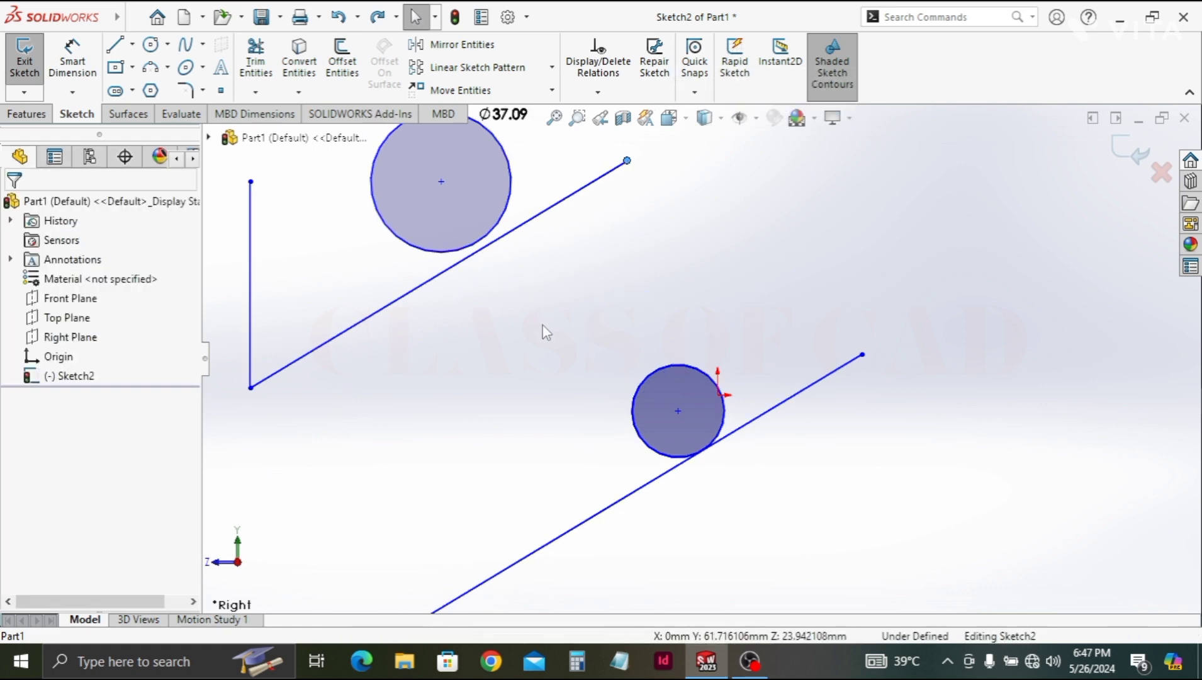
middle_click_drag(542, 330, 545, 357)
- In the Right view, draw a slanted line at the left and a second line beside it
key("ctrl+7")
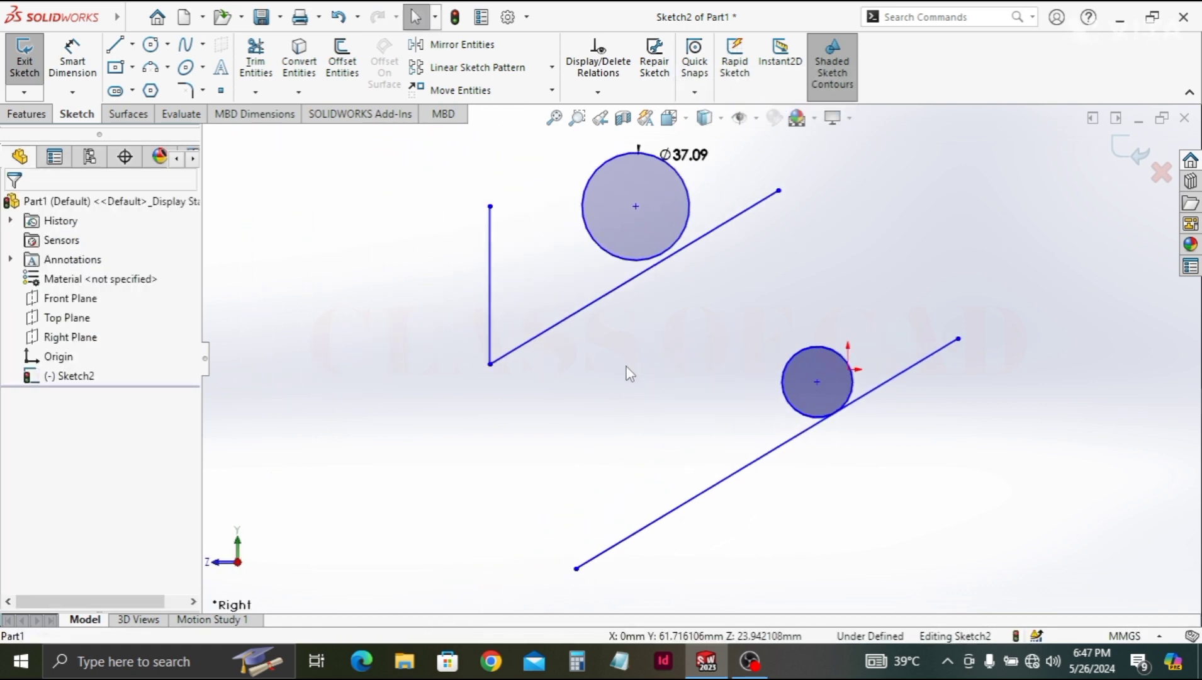
middle_click_drag(630, 373, 547, 424, "ctrl")
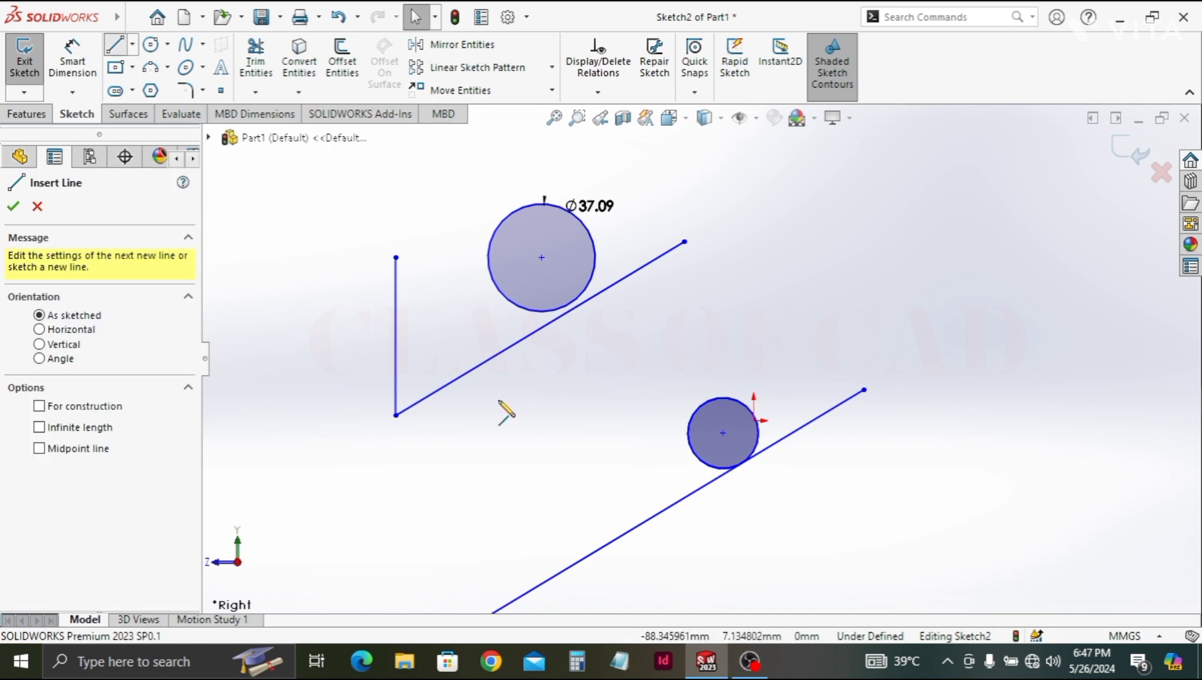
scroll(502, 410, "up", 3)
middle_click_drag(497, 408, 595, 375, "ctrl")
left_click_drag(321, 263, 234, 407)
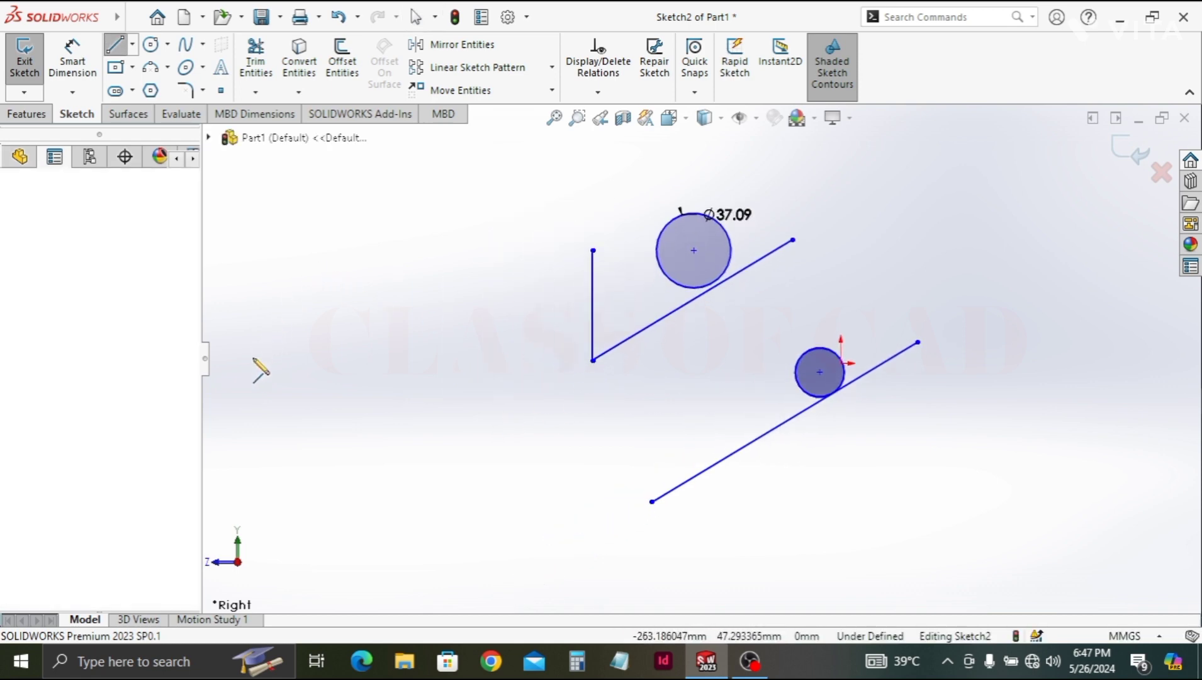
right_click(317, 381)
left_click(362, 416)
key("Escape")
left_click(115, 44)
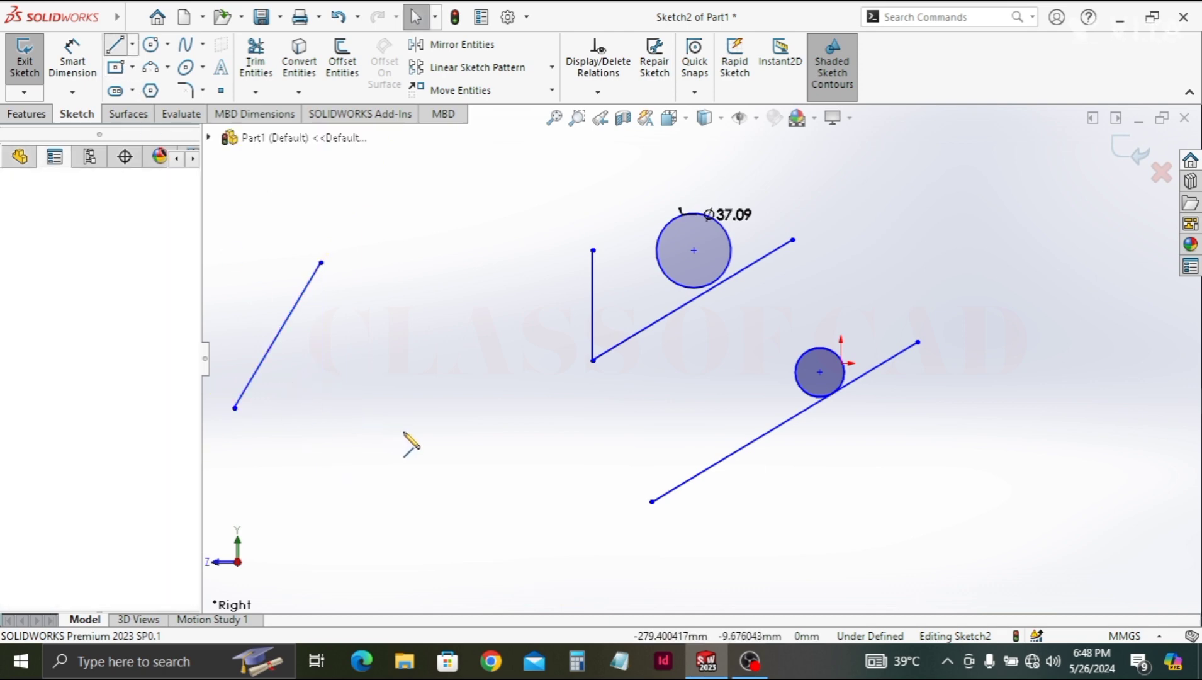
left_click_drag(280, 381, 401, 426)
key("Escape")
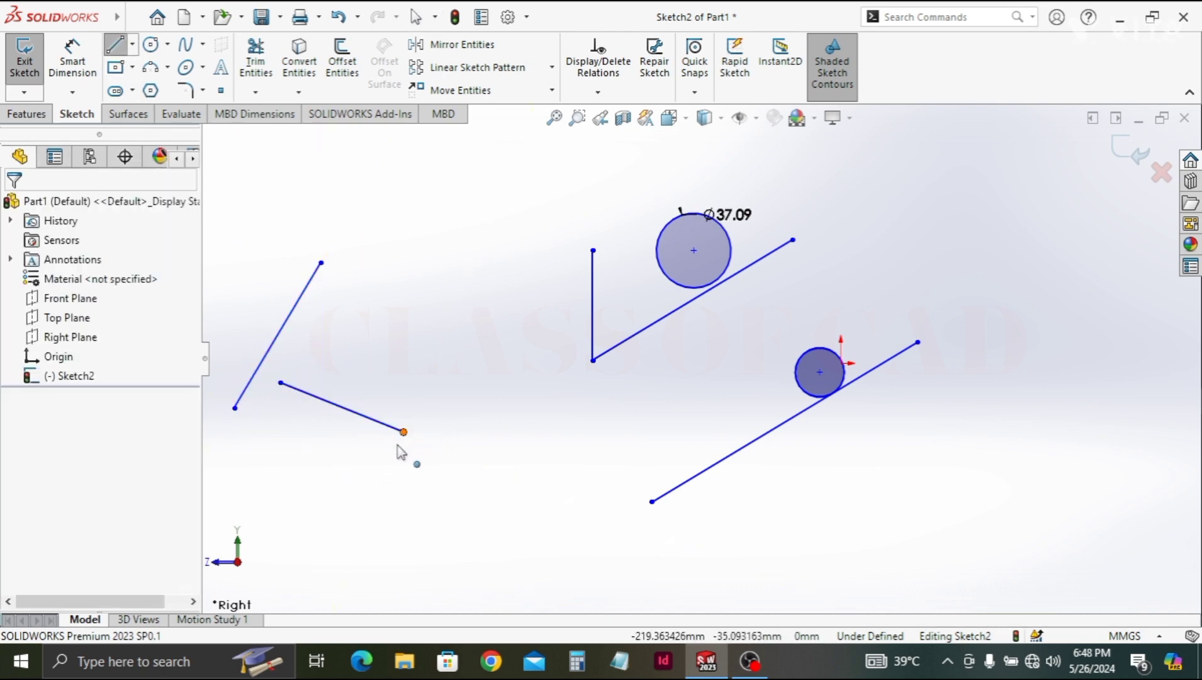
- Hold the second line's left endpoint at the slanted line's midpoint
left_click(280, 385)
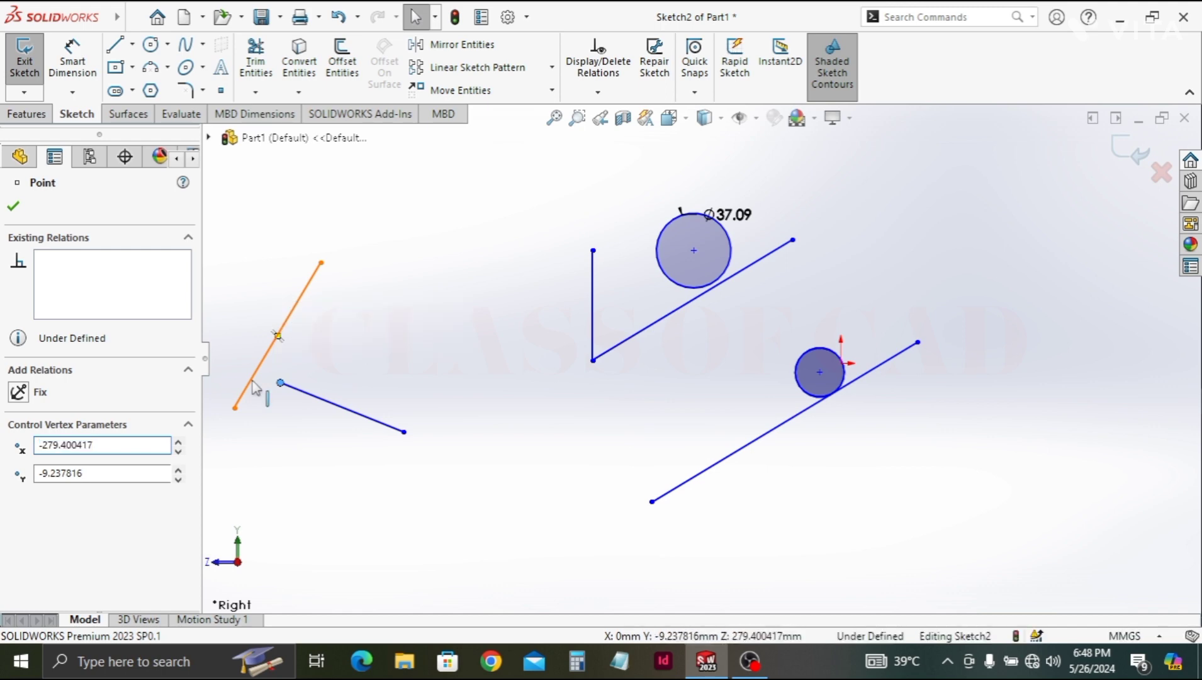
left_click(253, 381)
left_click(277, 336, "ctrl")
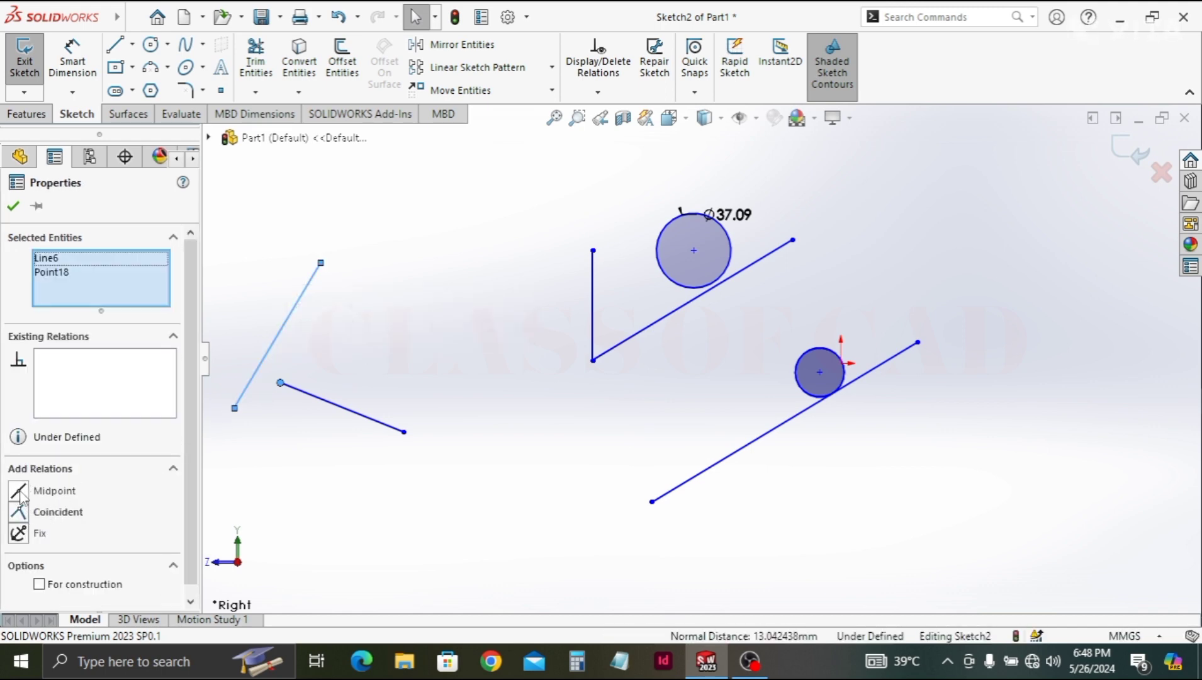
left_click(18, 491)
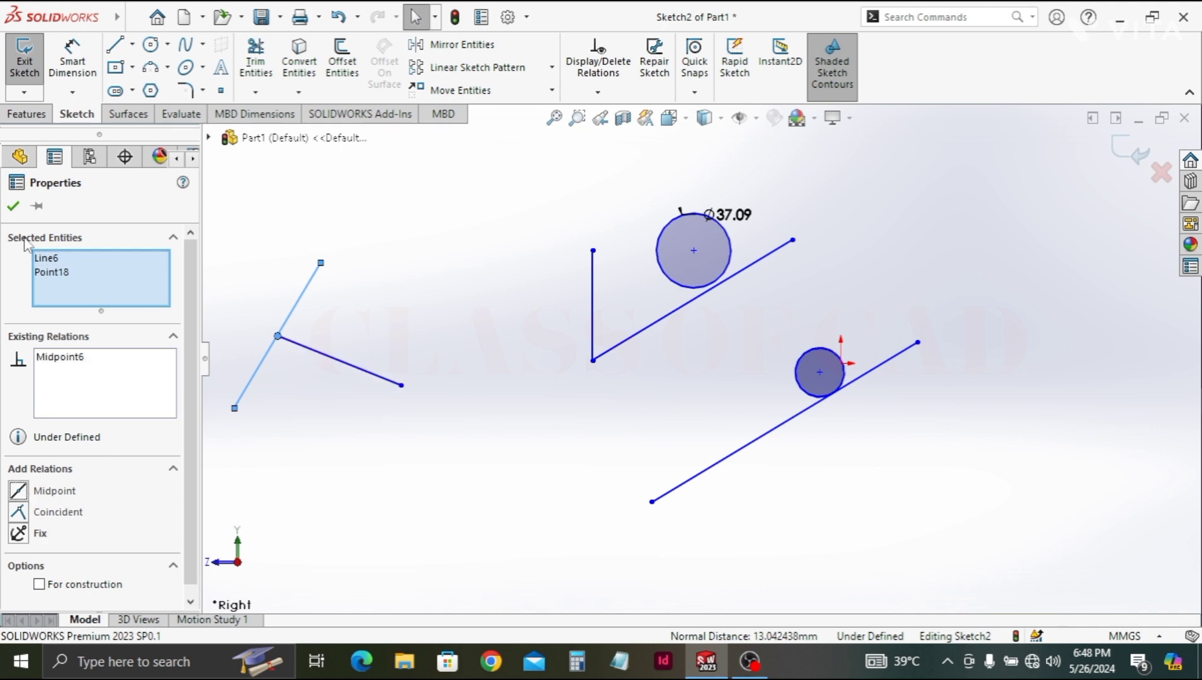
left_click(12, 206)
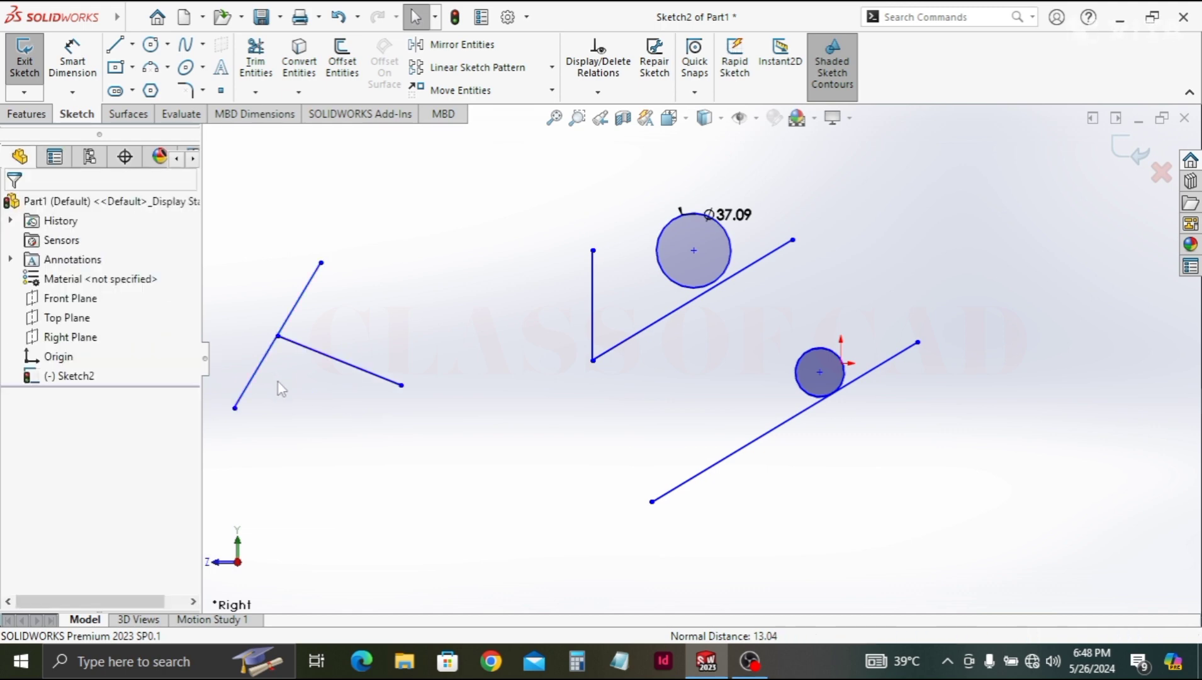
left_click(333, 392)
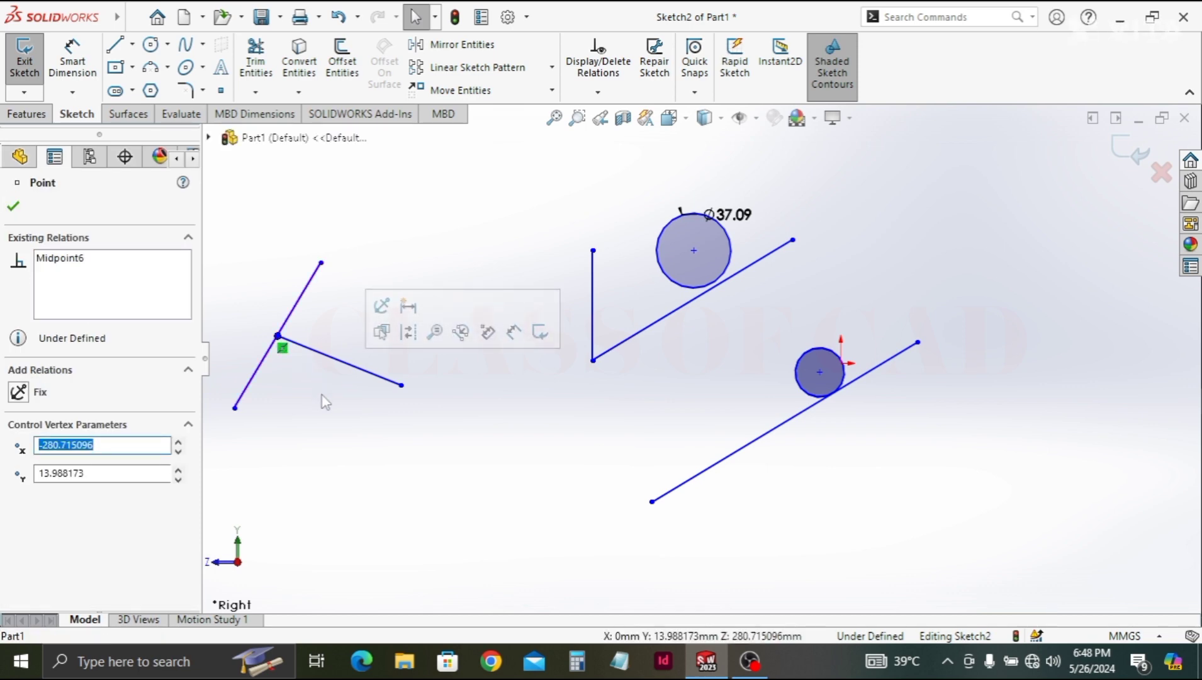
- Draw a construction centerline below the existing lines
left_click(322, 396)
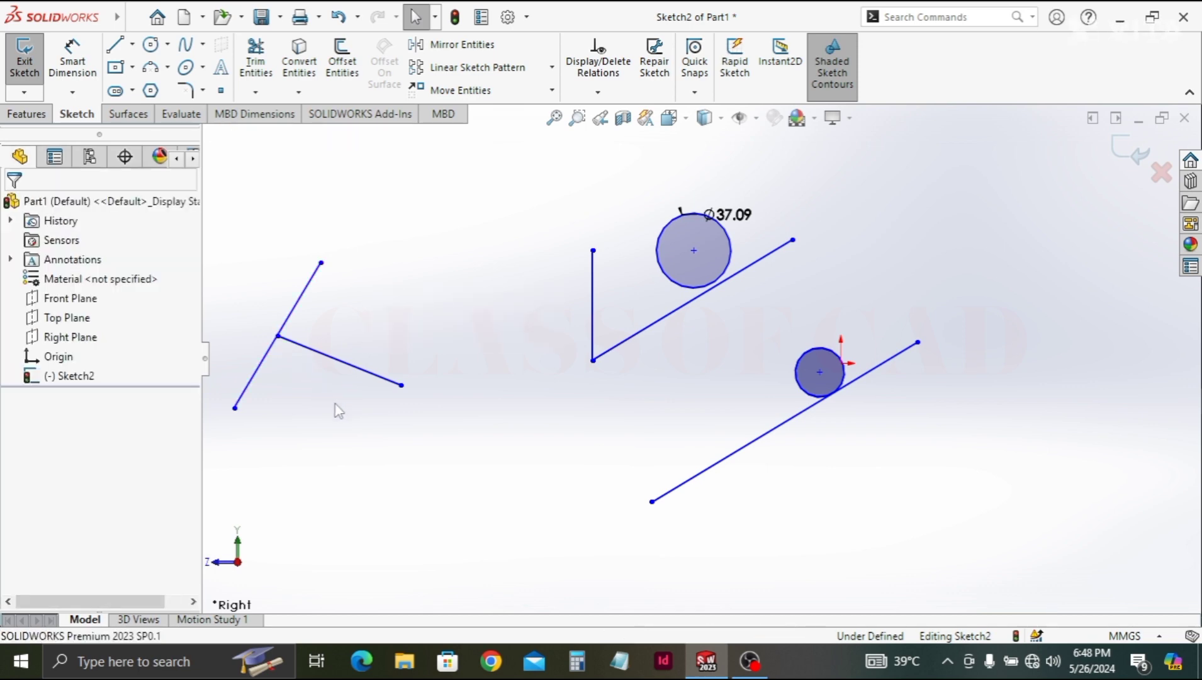
left_click(132, 45)
left_click(157, 88)
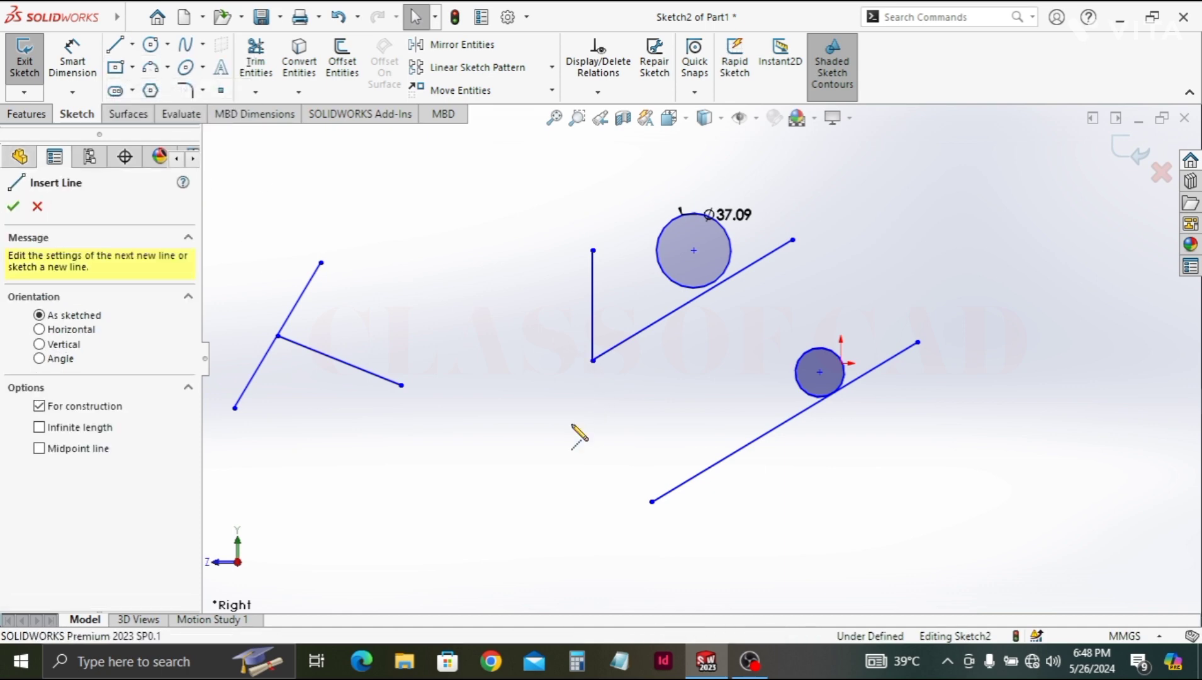
left_click(478, 401)
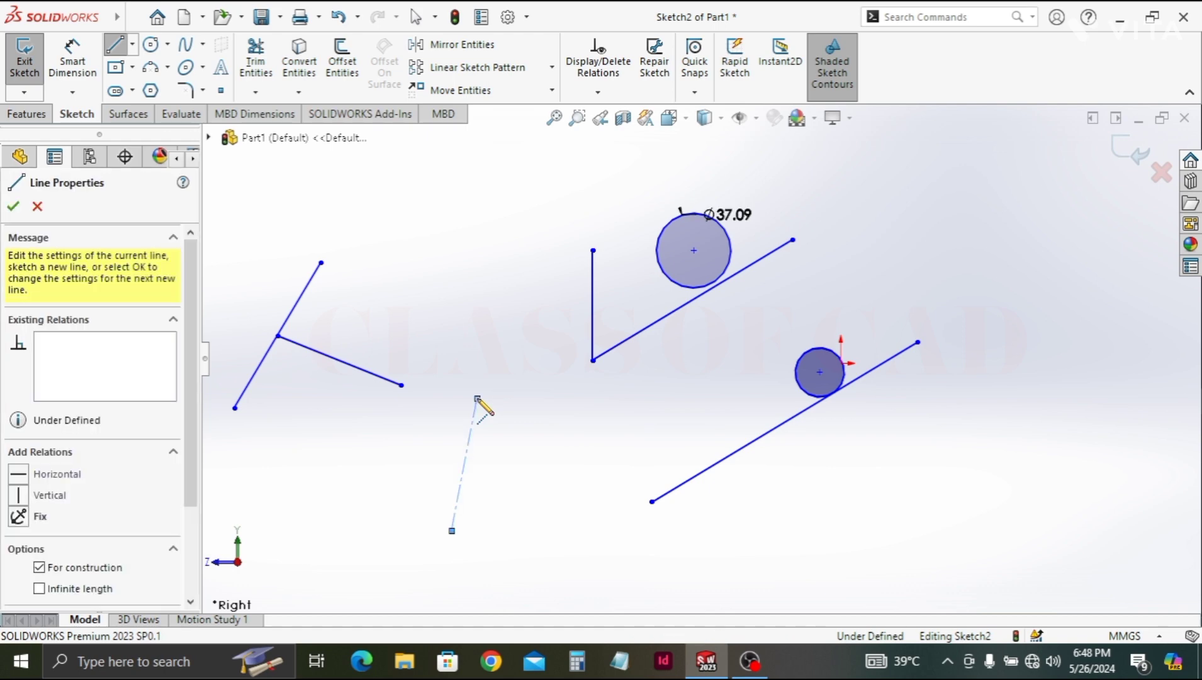
key("Escape")
key("Escape")
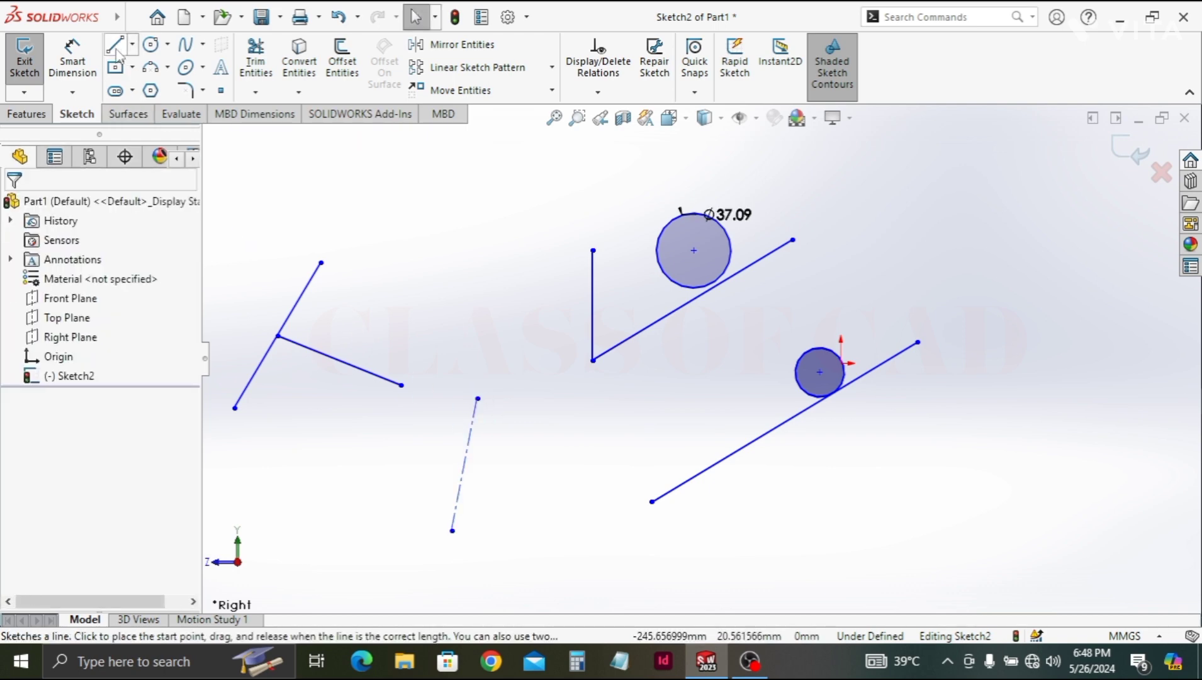
- Sketch a chain of a left vertical line, a bottom horizontal line and a right rising line
left_click(116, 53)
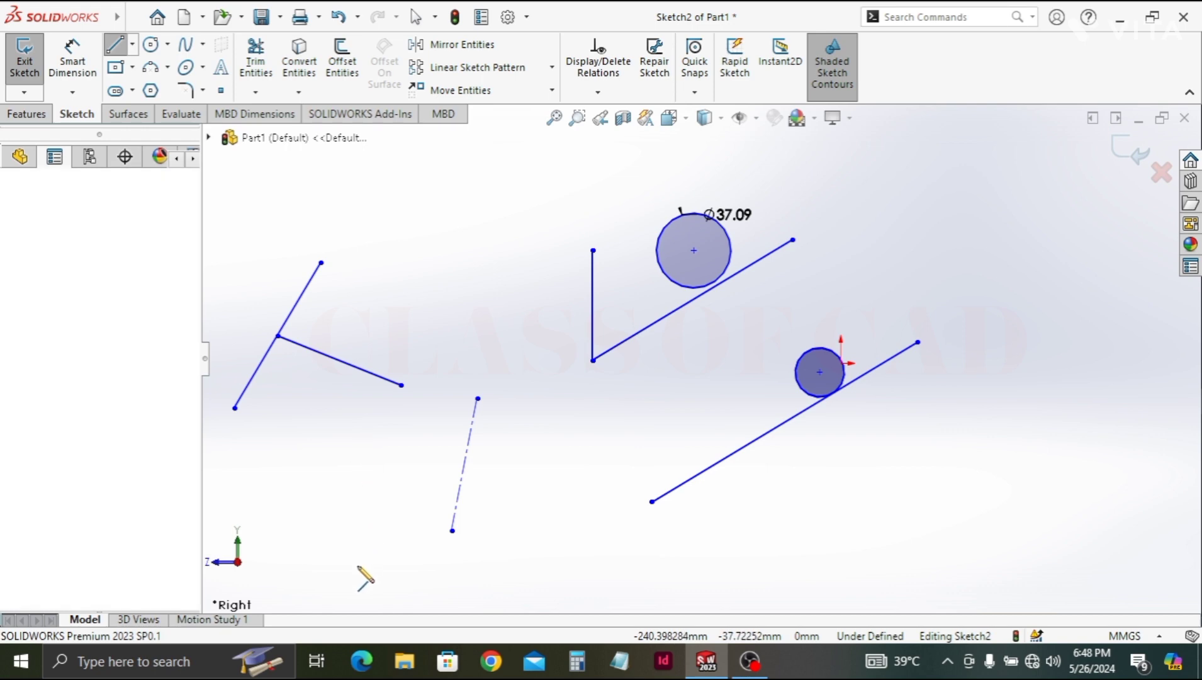
left_click(355, 421)
left_click(356, 565)
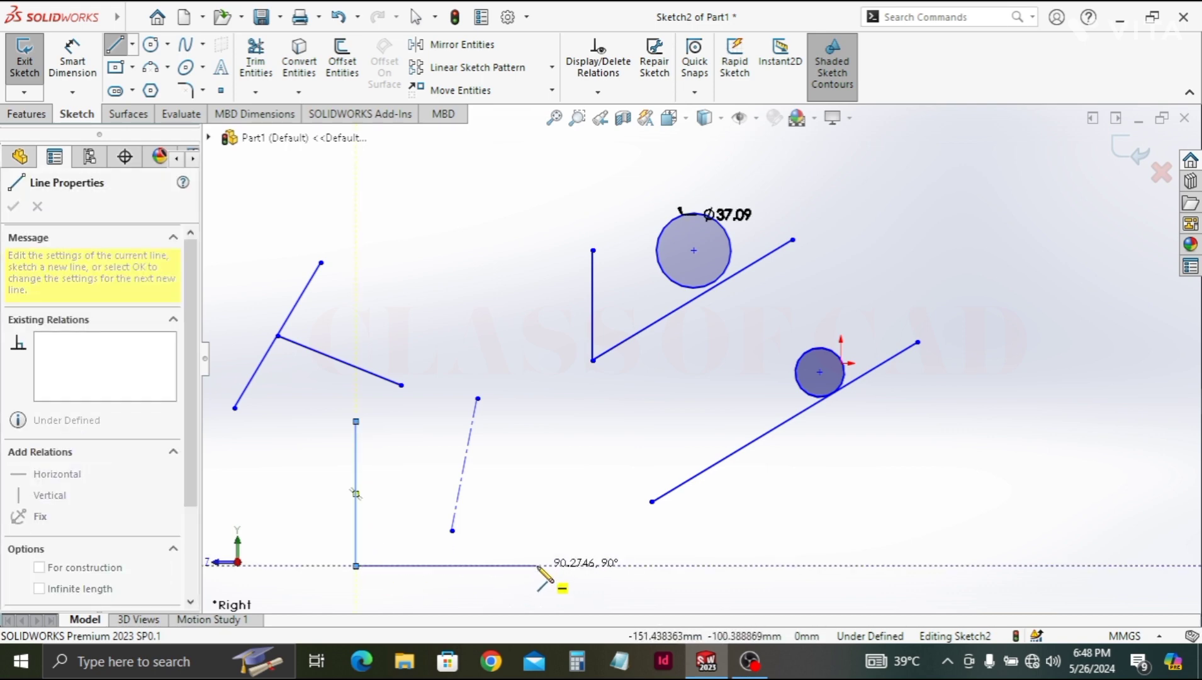
left_click(537, 565)
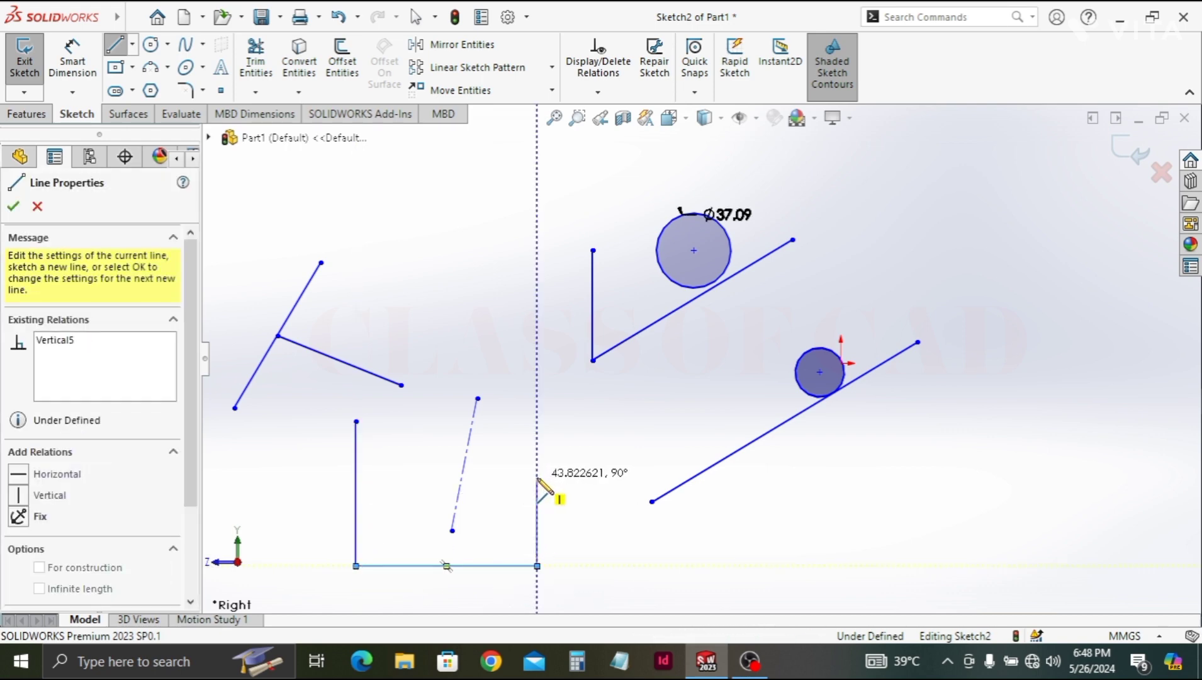
double_click(537, 477)
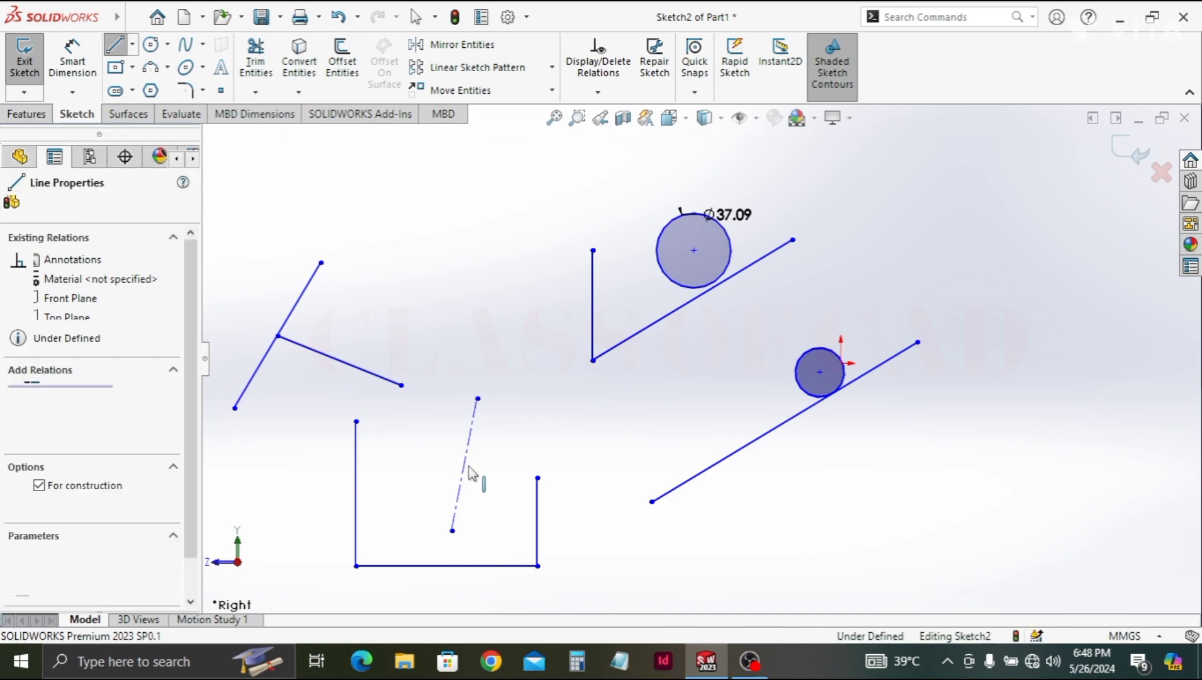
- Make the centerline vertical, delete the bottom line, and move the right line toward the centerline
left_click(466, 473)
left_click(542, 388)
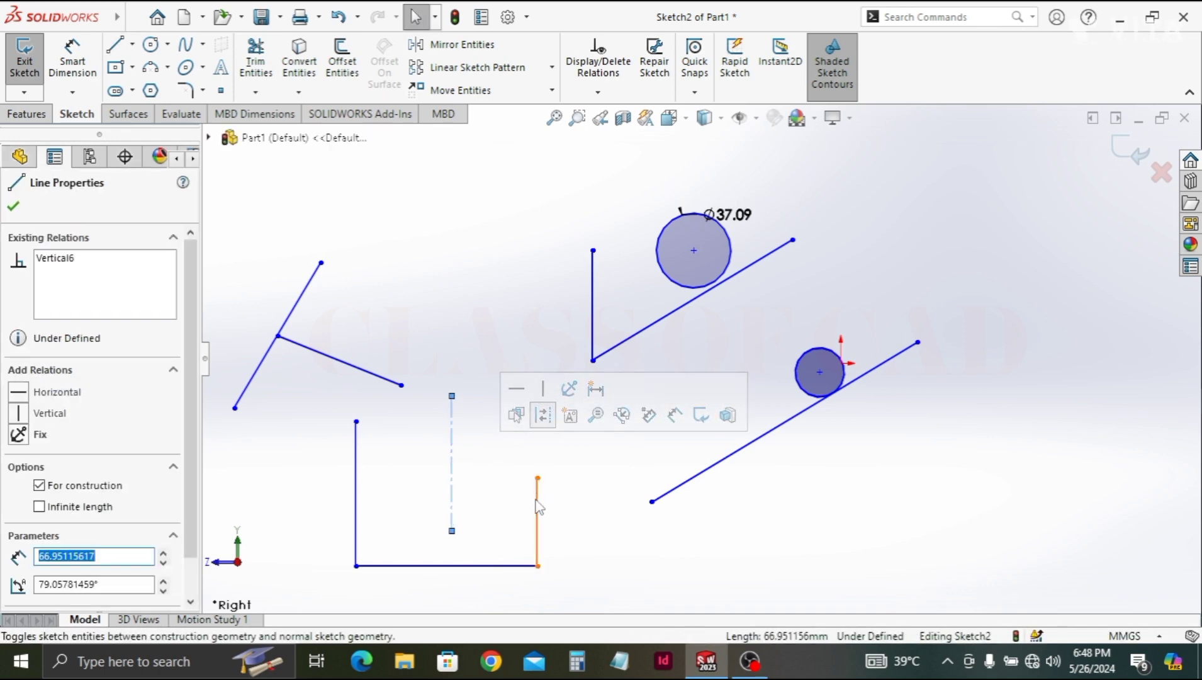
left_click(490, 565)
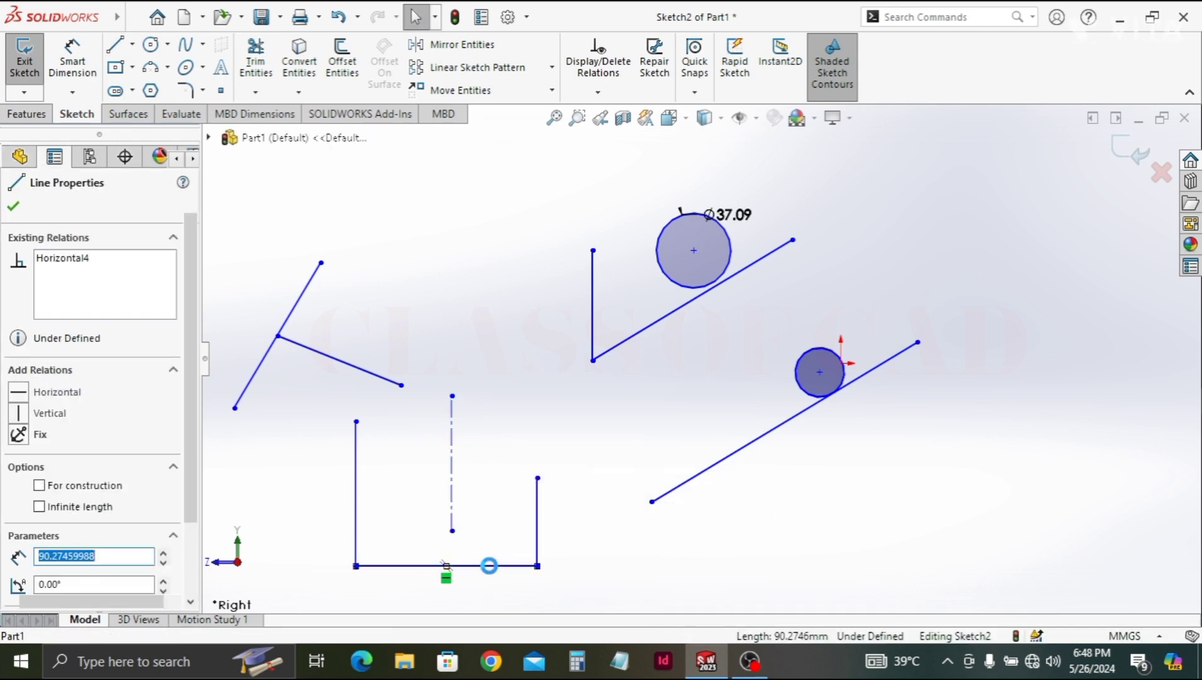
key("Delete")
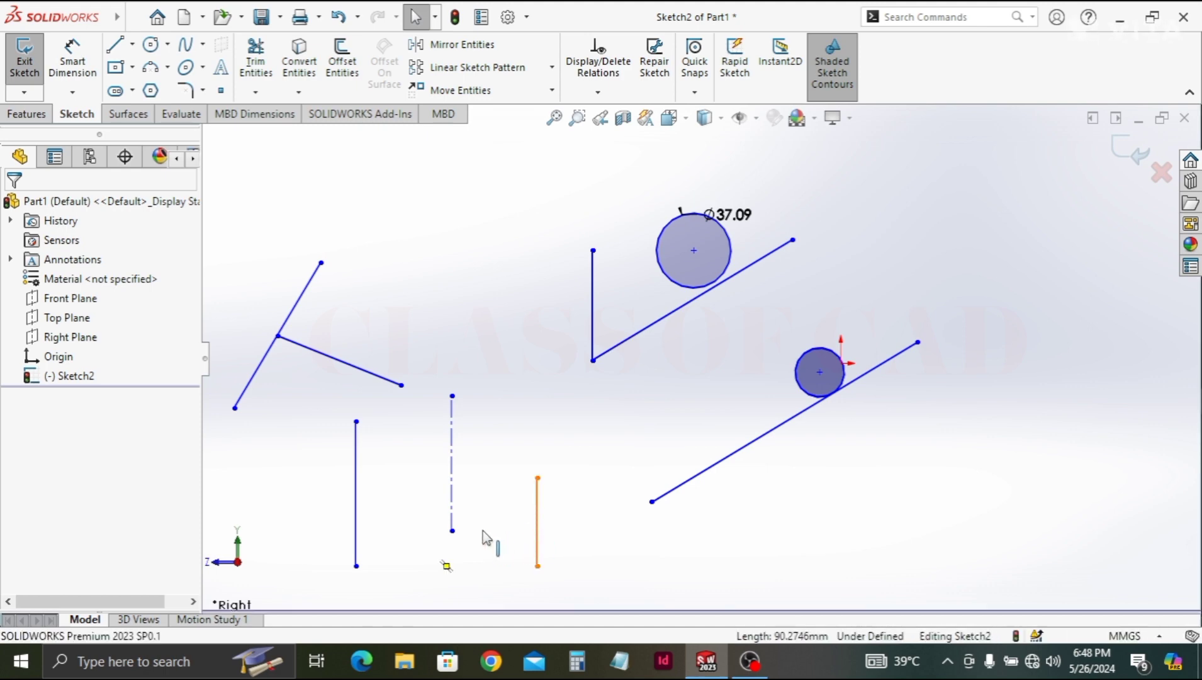
left_click_drag(538, 540, 490, 538)
left_click(433, 527)
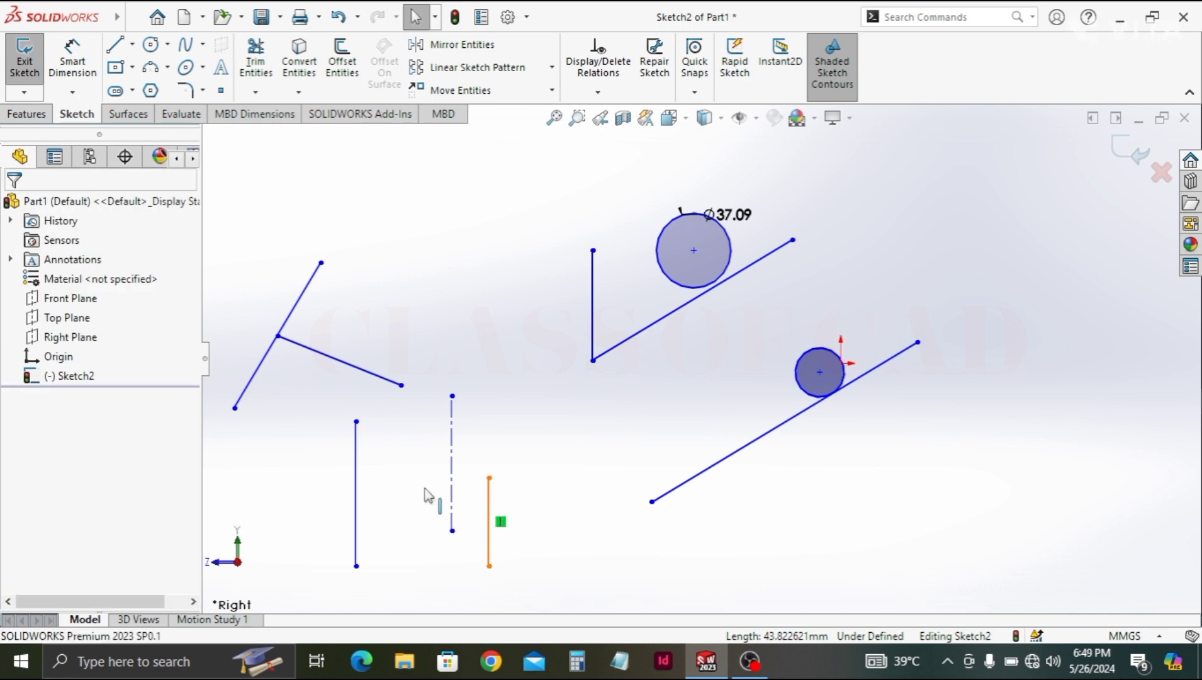
- Make both vertical lines symmetric about the dashed centerline, then drag the right one inward to test
left_click(451, 496)
left_click(489, 519, "ctrl")
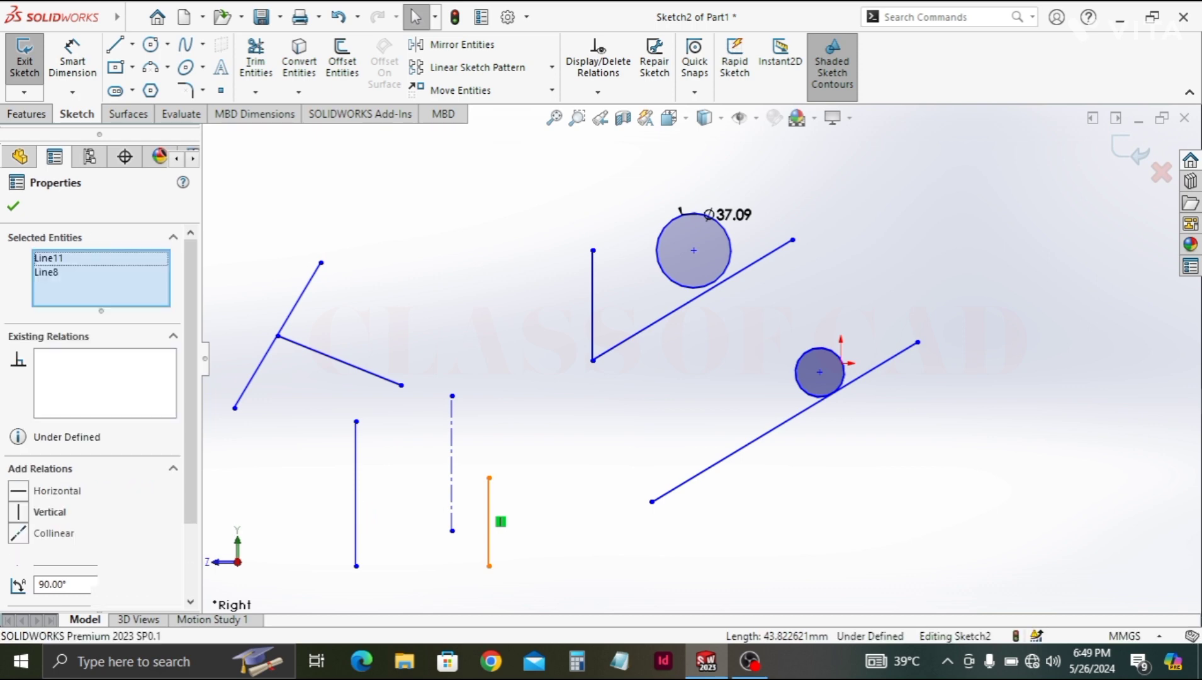
left_click(356, 490, "ctrl")
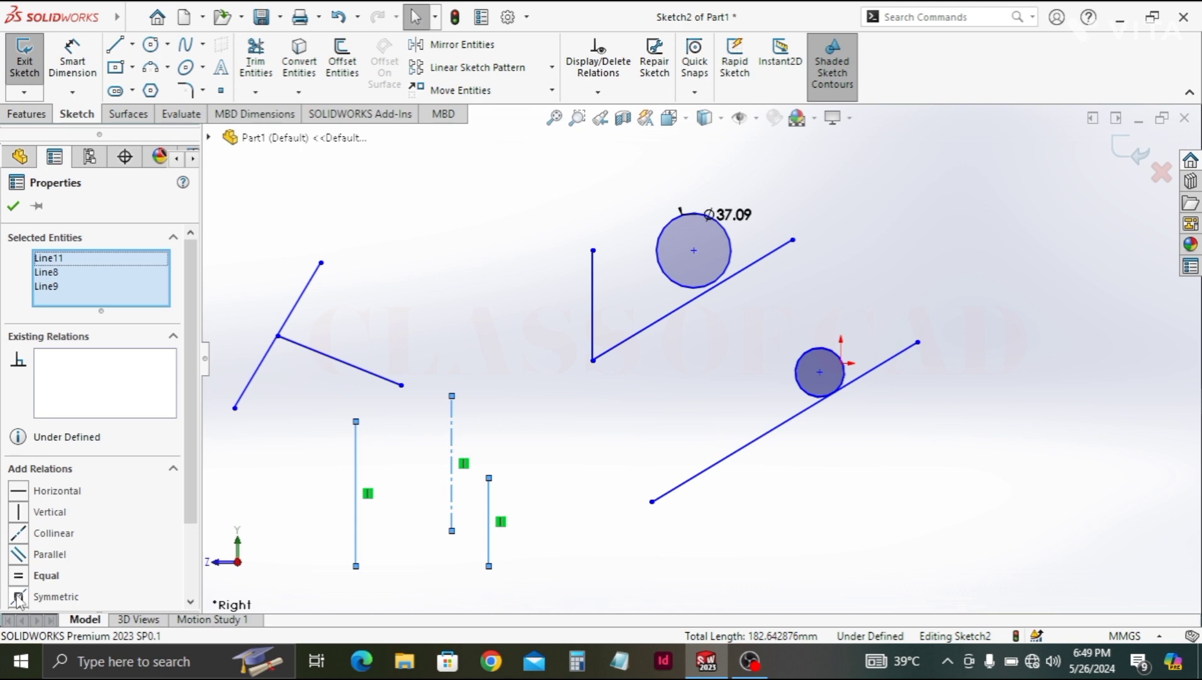
left_click(18, 595)
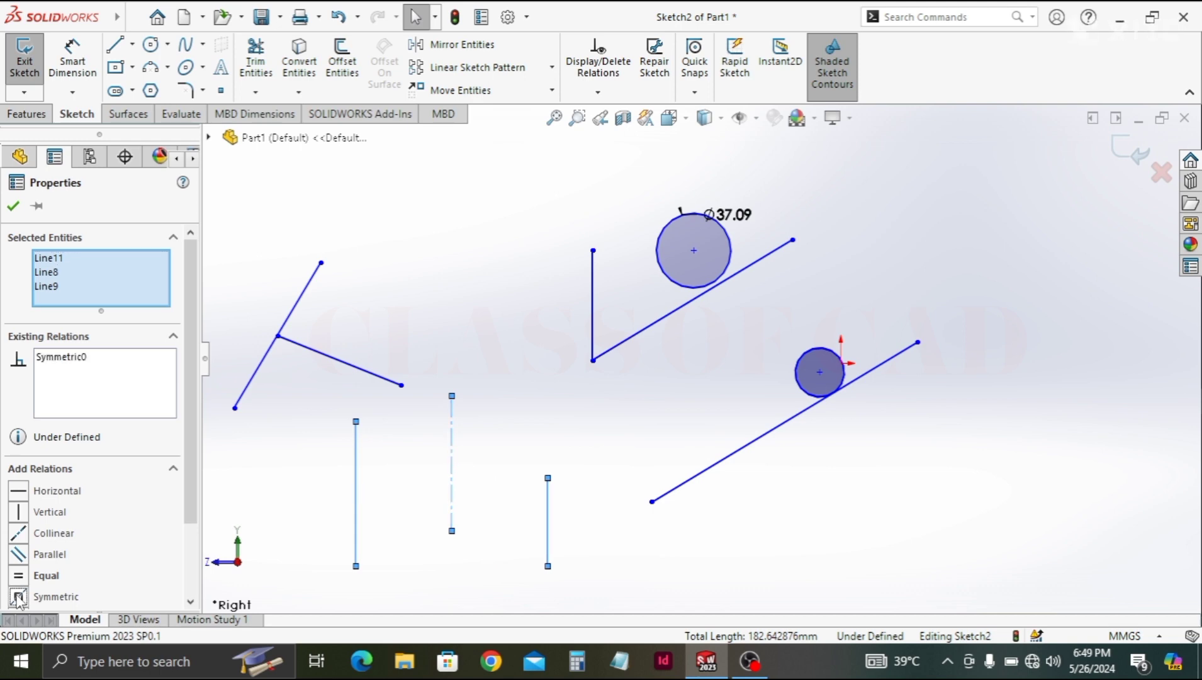
left_click(13, 207)
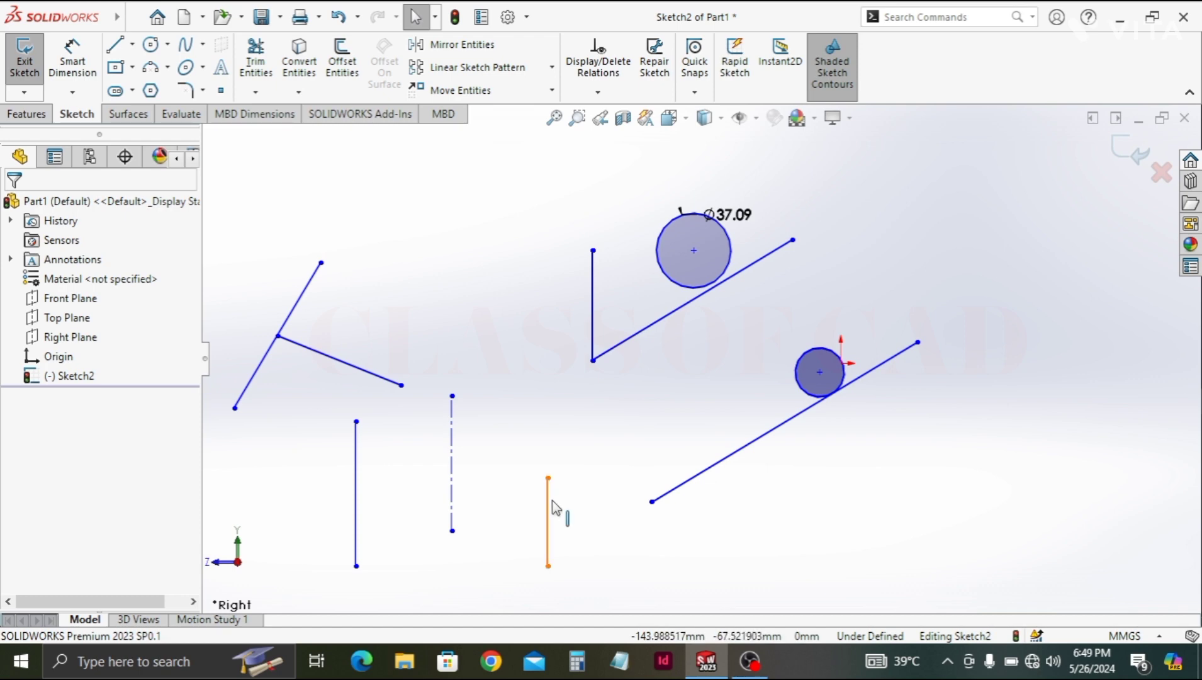
mouse_move(548, 507)
left_mouse_down()
mouse_move(569, 497)
mouse_move(519, 490)
left_mouse_up()
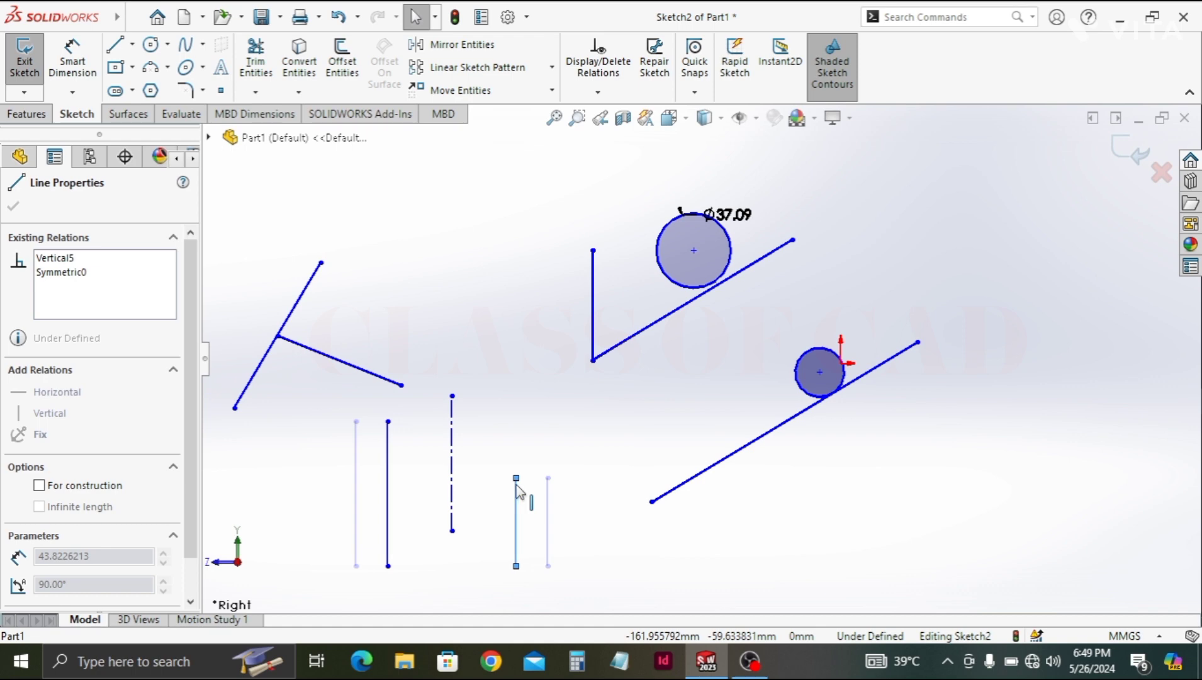
left_click(500, 547)
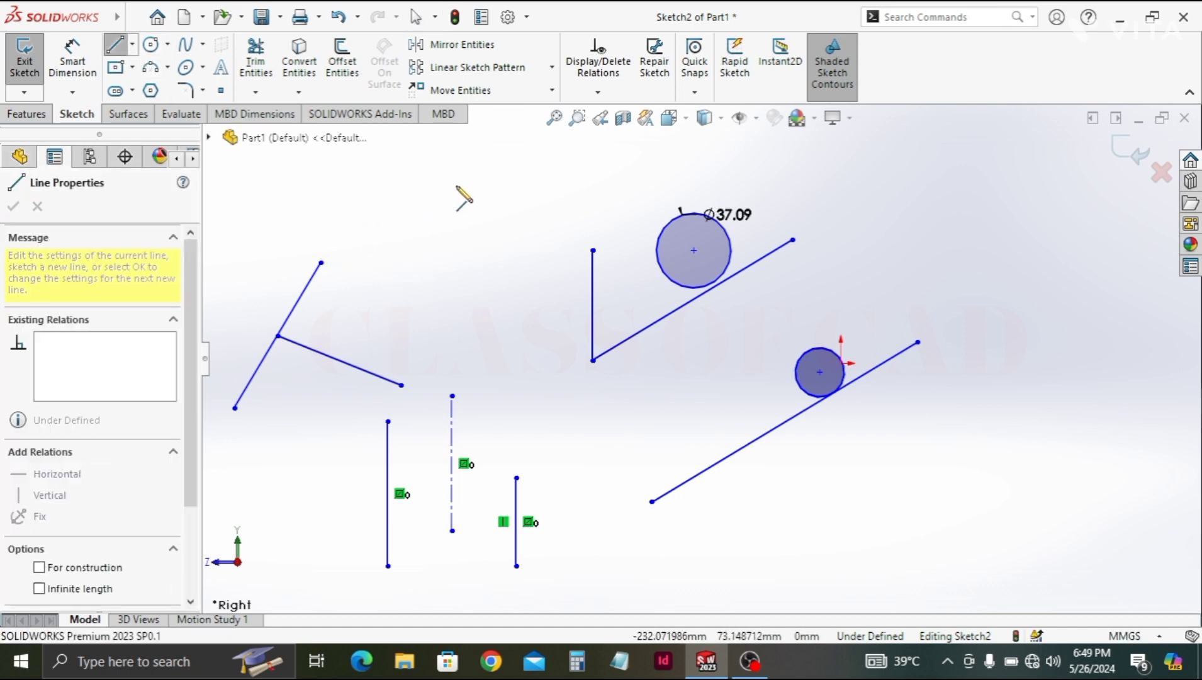
- Draw a short line above the left figure and merge its end with the slanted line's top end
left_click_drag(453, 185, 376, 217)
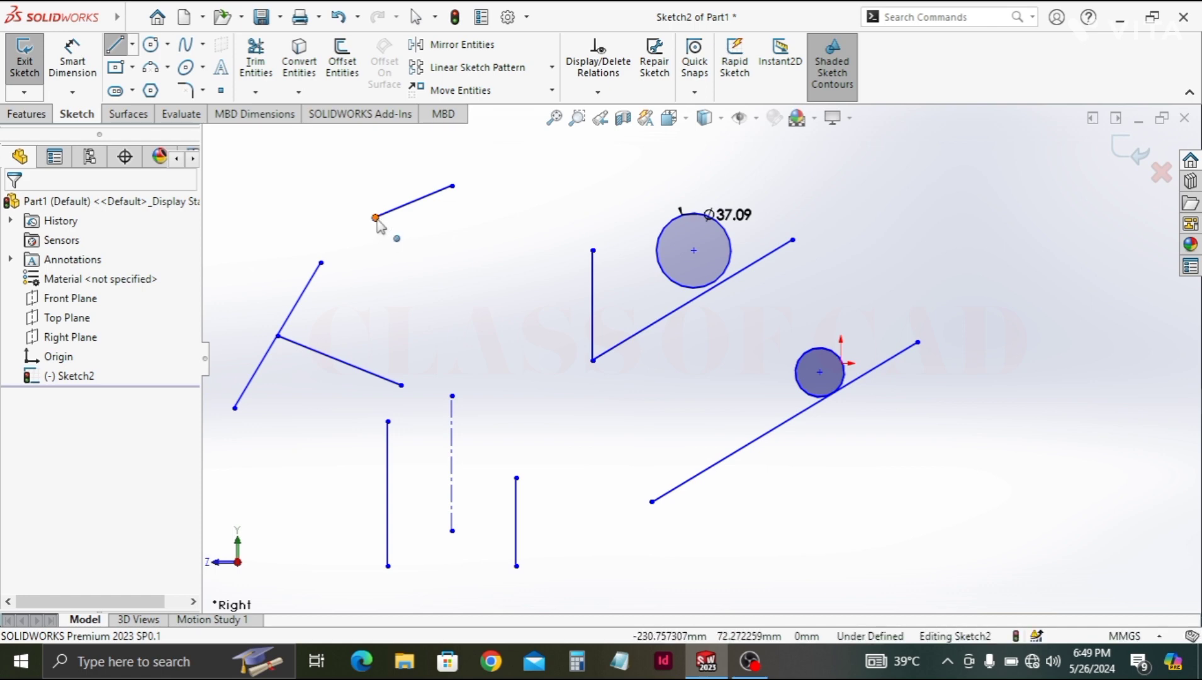
key("Escape")
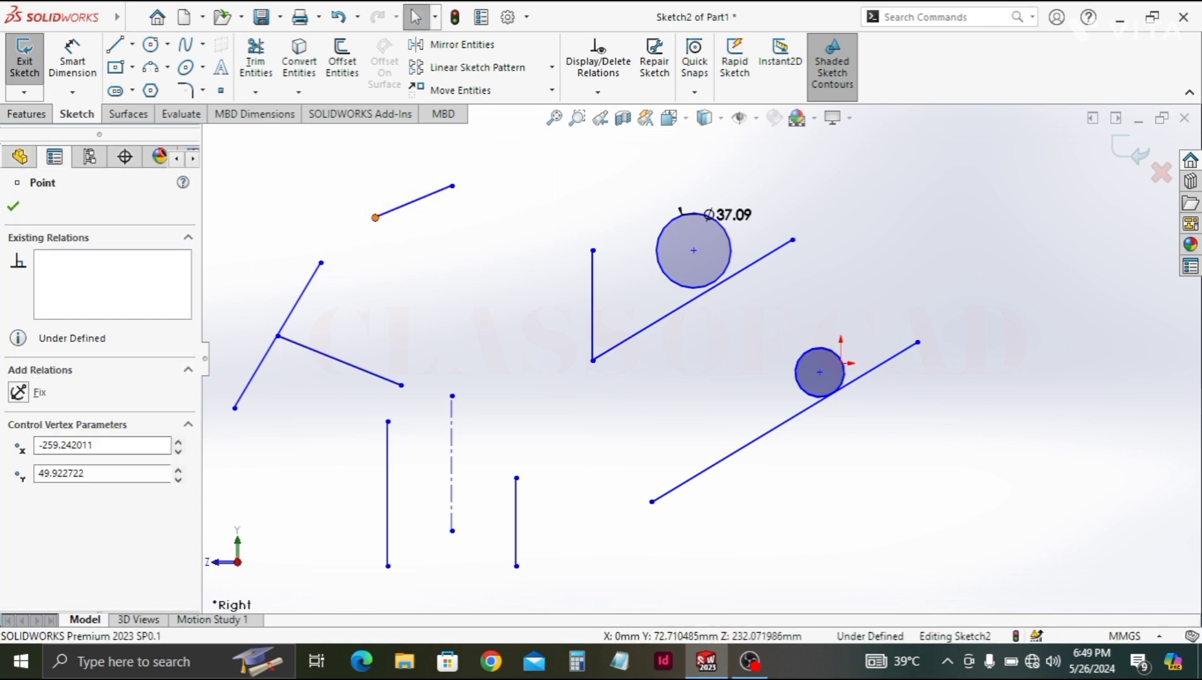
left_click(321, 262, "ctrl")
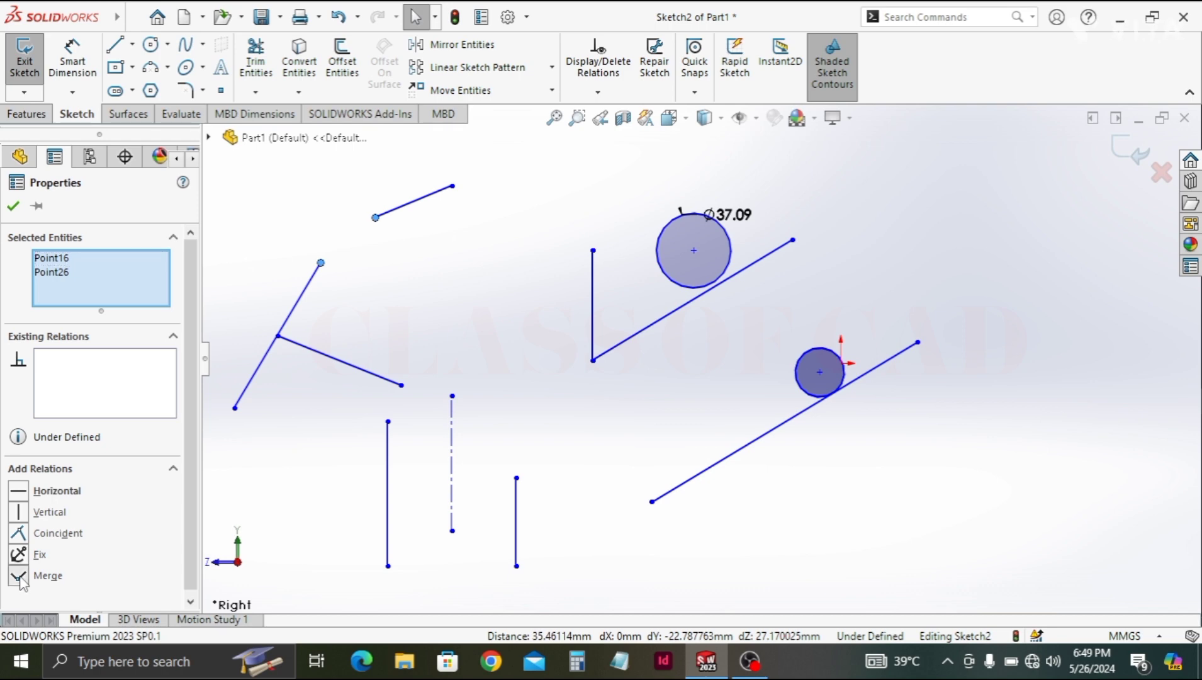
left_click(12, 206)
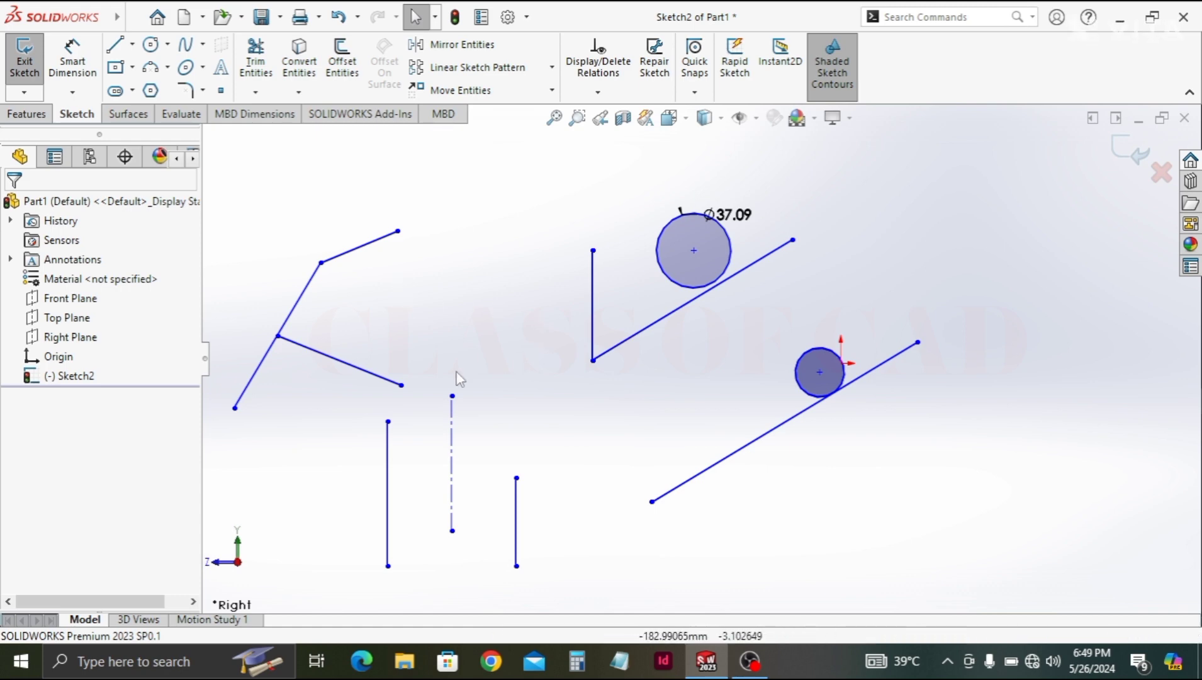
key("z")
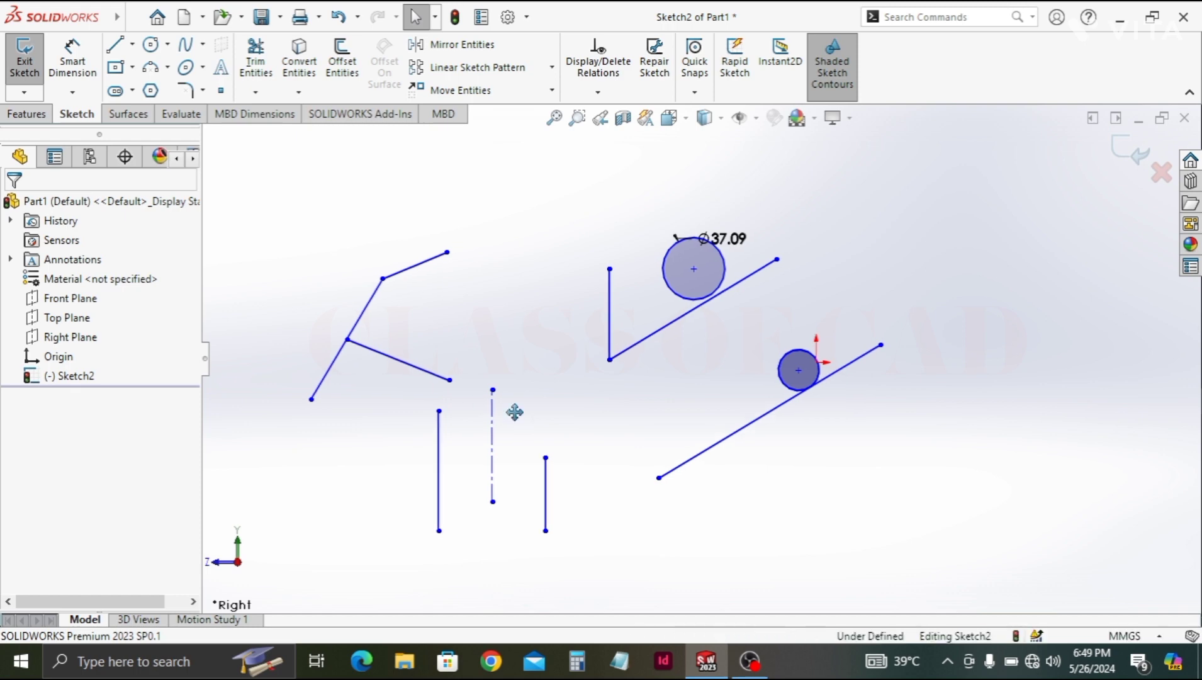
middle_click_drag(515, 410, 456, 402, "ctrl")
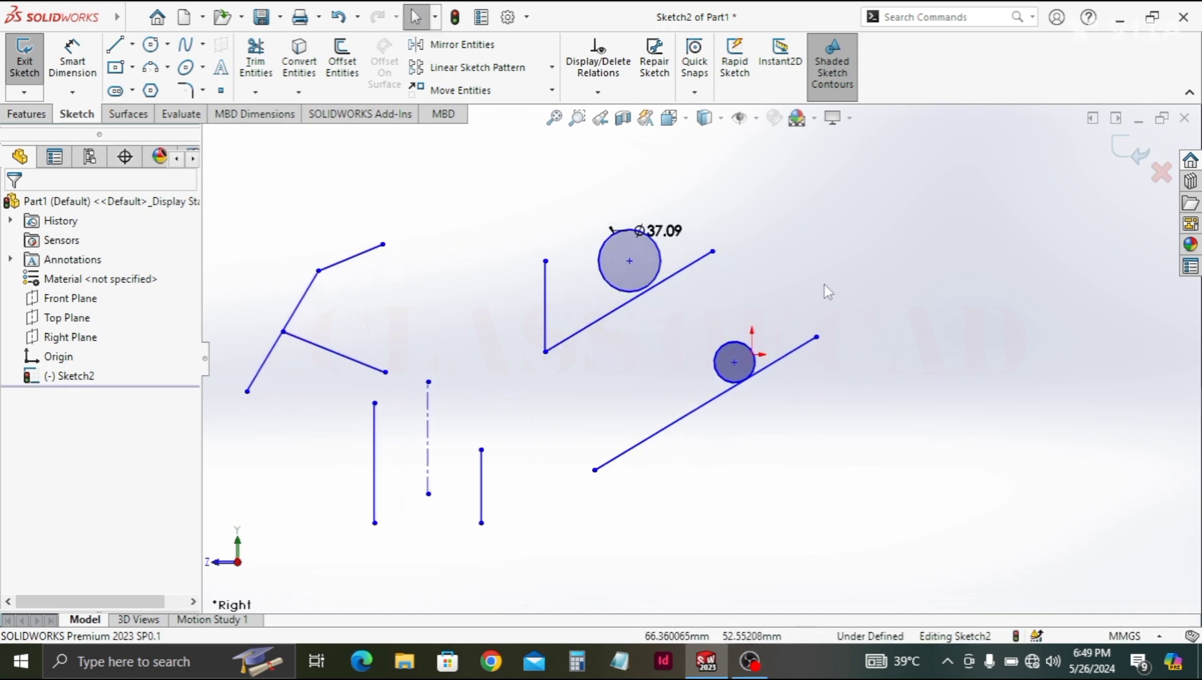
middle_click_drag(581, 376, 504, 399, "ctrl")
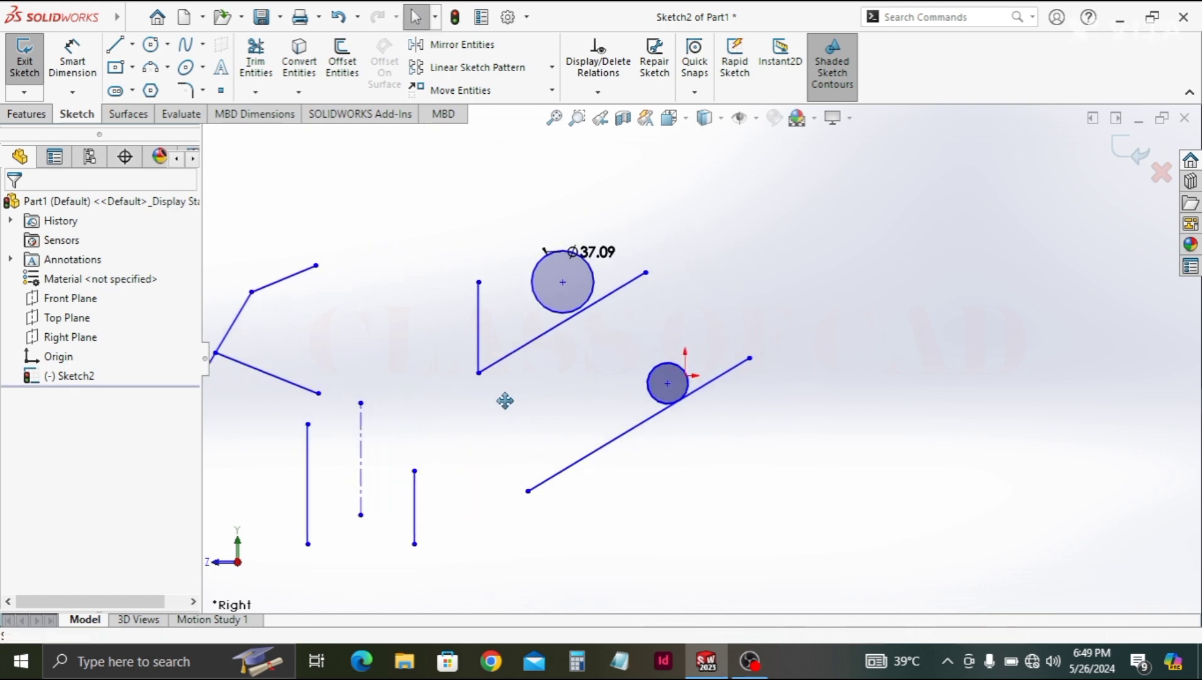
- Draw a large circle at the right and try Helix and Spiral, dismissing the warning
left_click(151, 45)
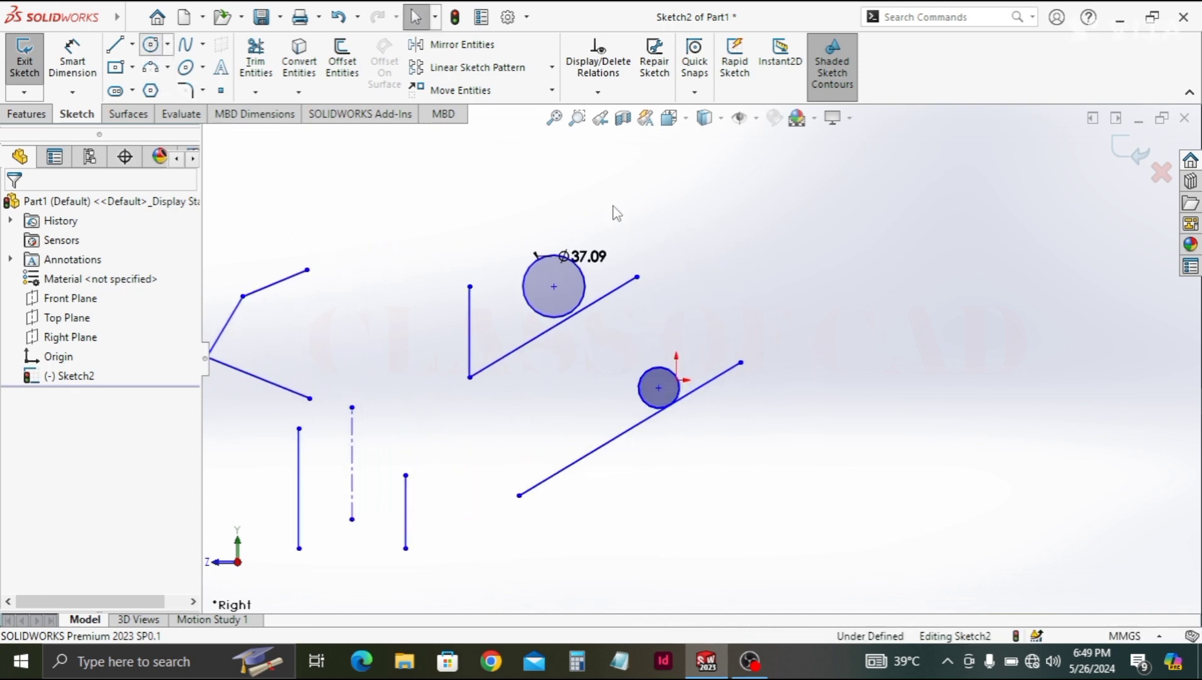
left_click(778, 270)
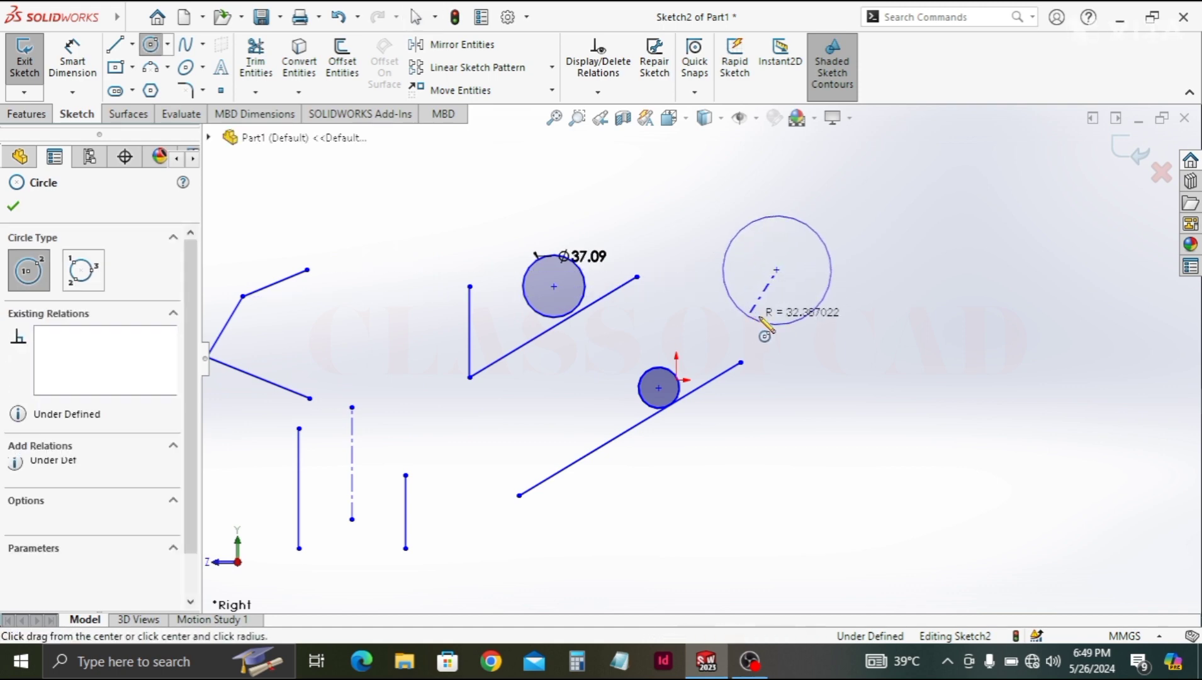
left_click(760, 317)
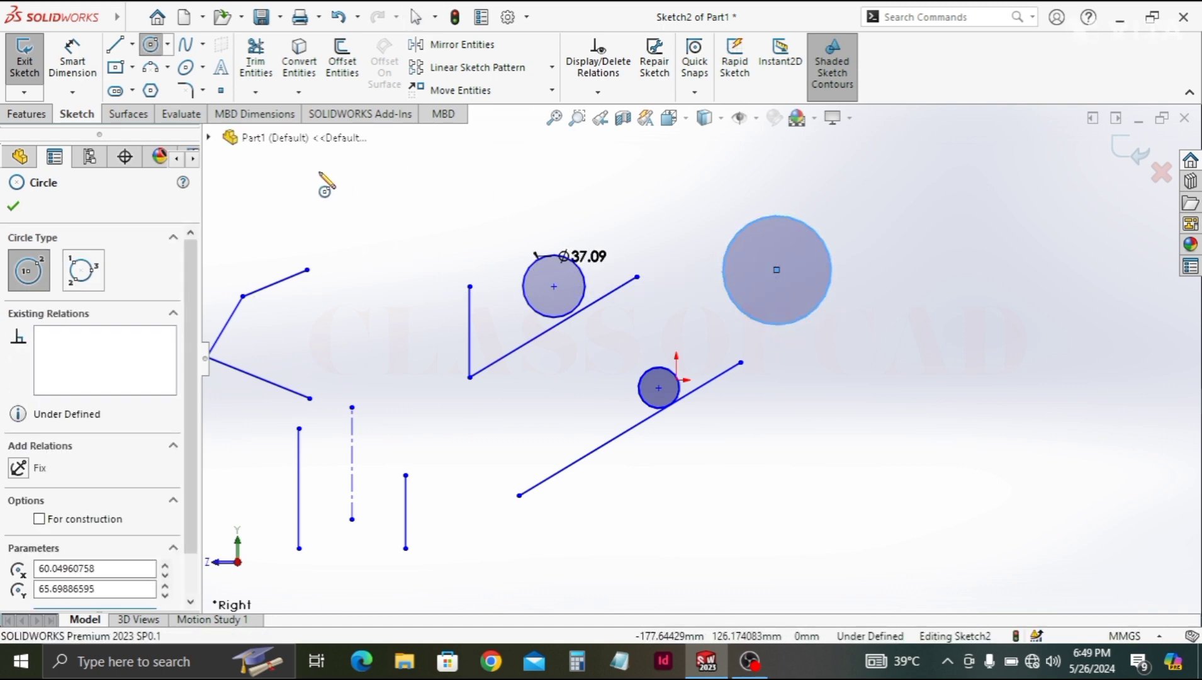
left_click(27, 113)
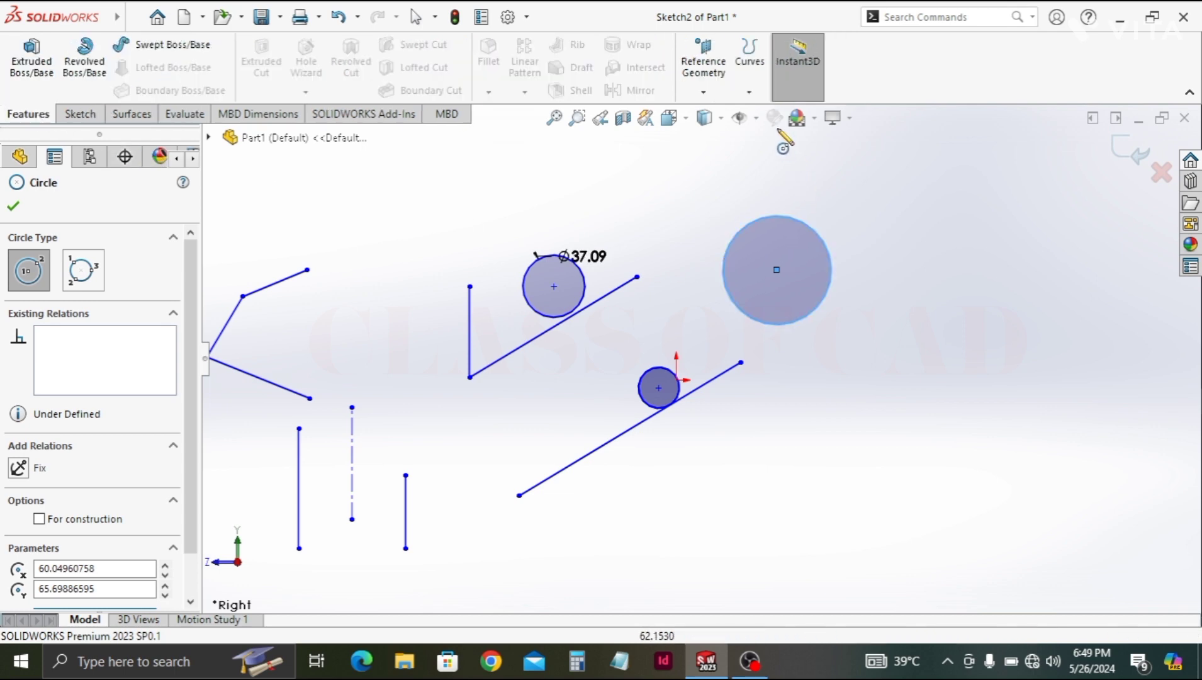
key("Escape")
left_click(749, 93)
left_click(761, 117)
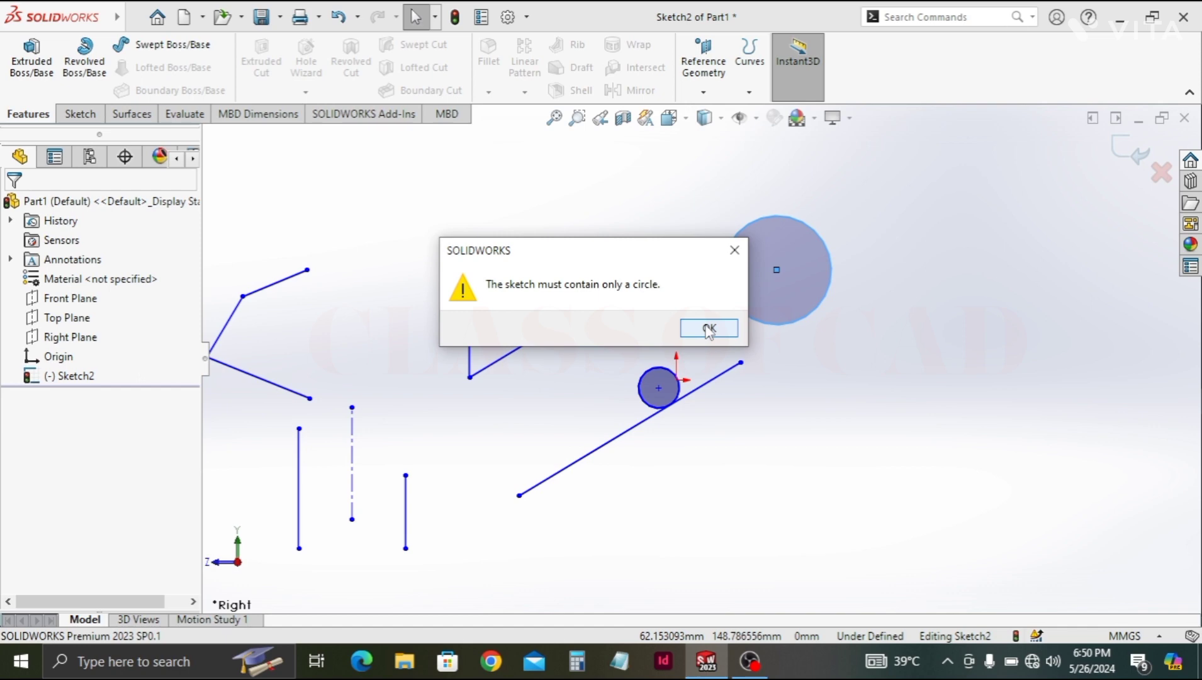
left_click(709, 330)
- Delete every sketch entity except the large circle
scroll(773, 328, "up", 1)
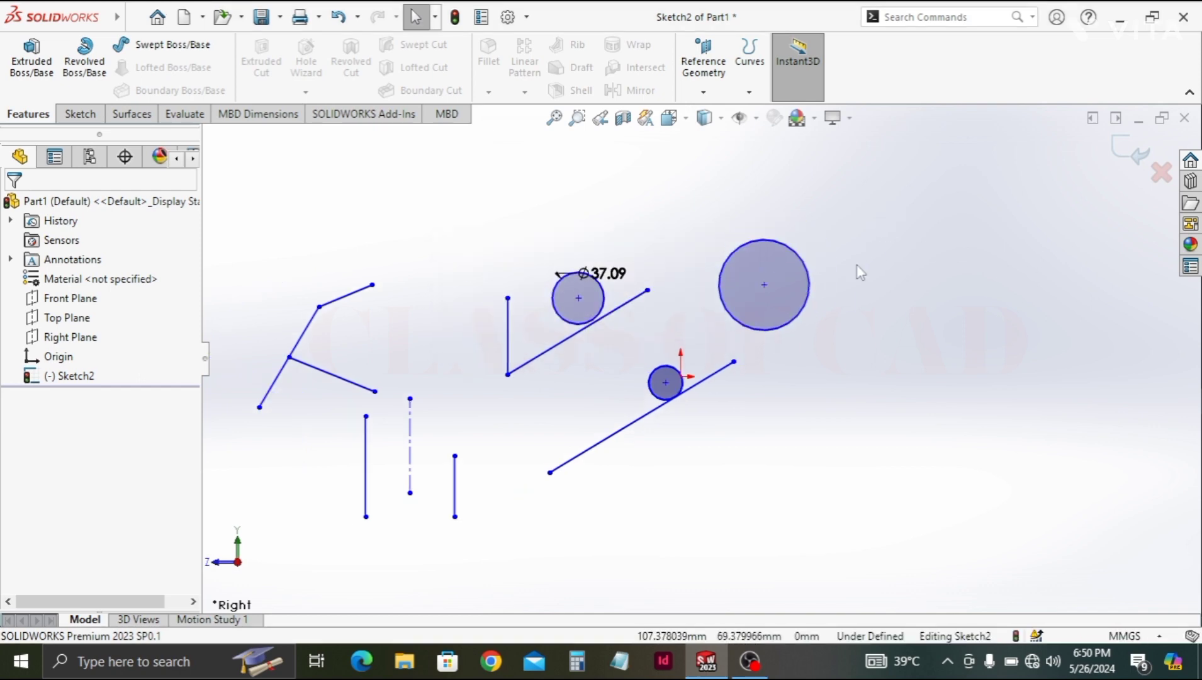
left_click_drag(677, 216, 686, 498)
key("Delete")
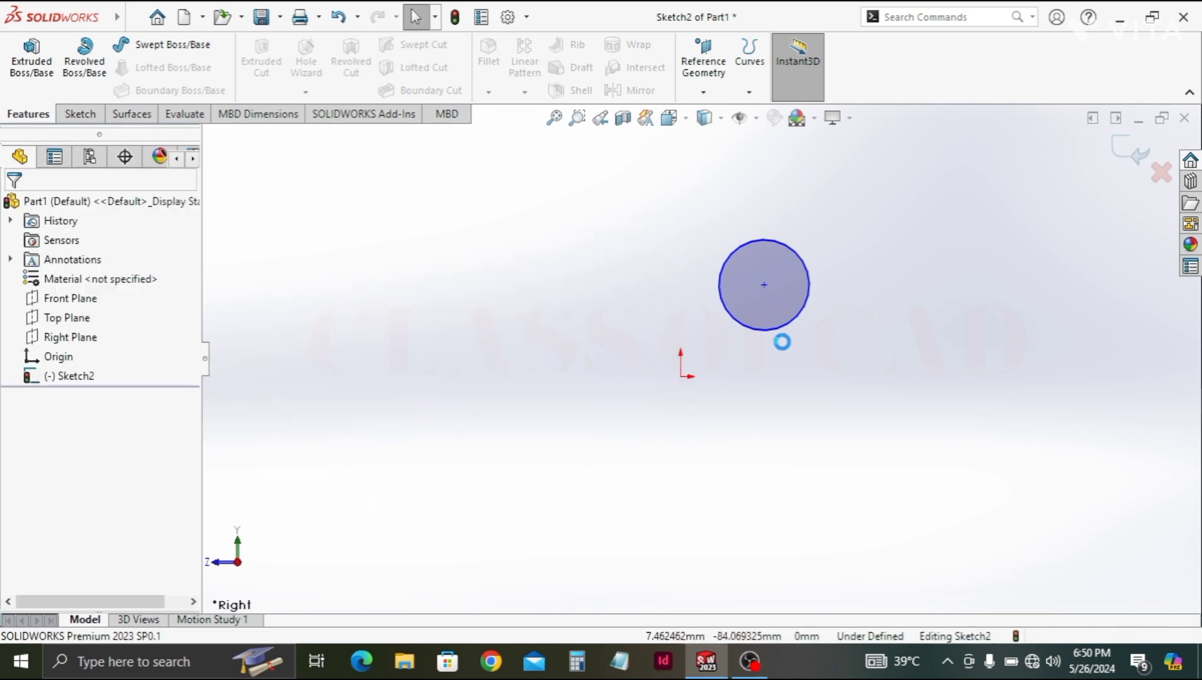
- Create a one-revolution helix with 64 mm pitch from the circle
left_click(749, 91)
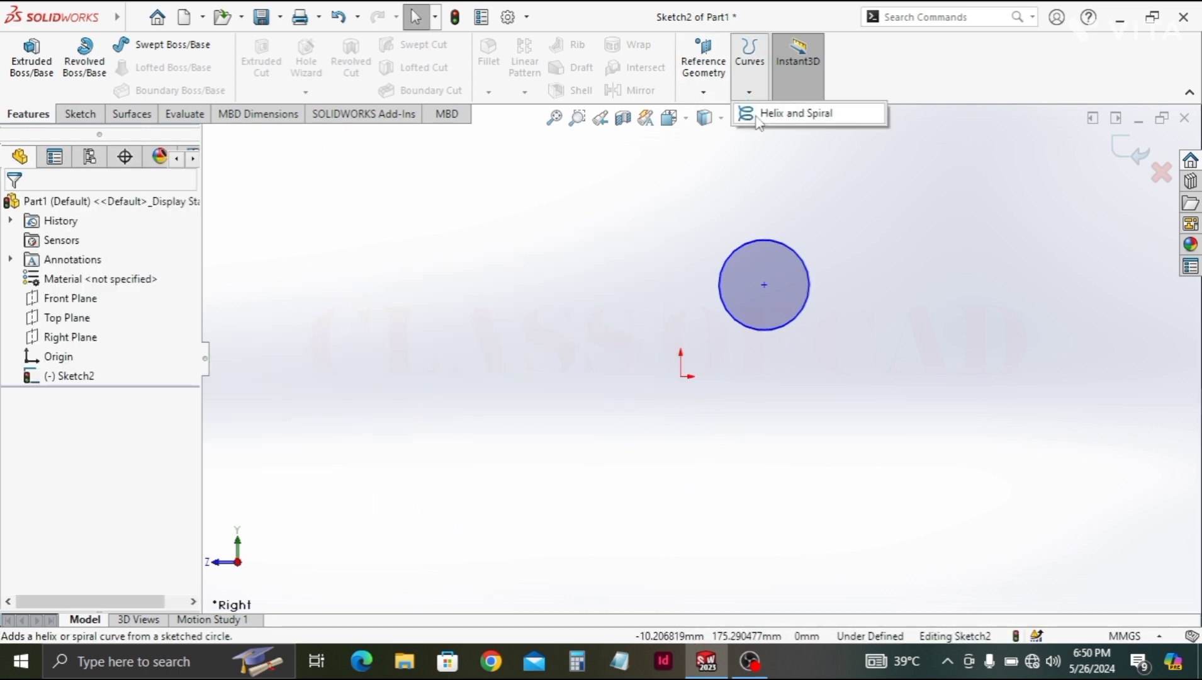
left_click(761, 119)
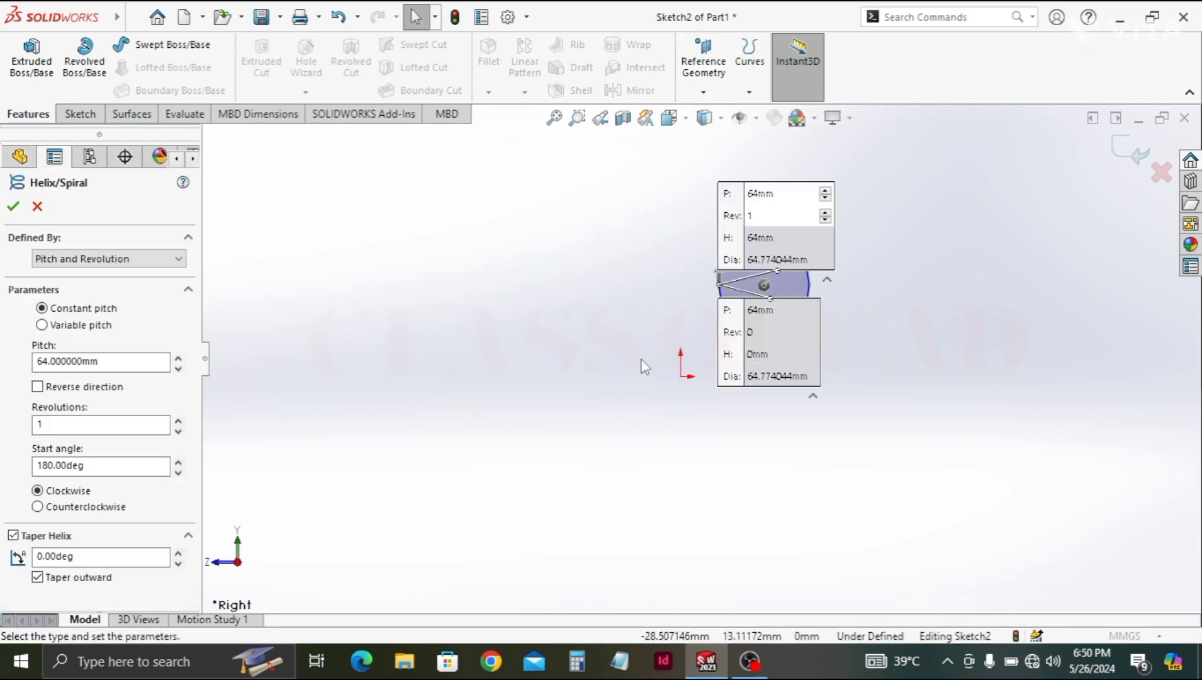
mouse_move(641, 366)
middle_mouse_down()
mouse_move(697, 419)
mouse_move(711, 484)
middle_mouse_up()
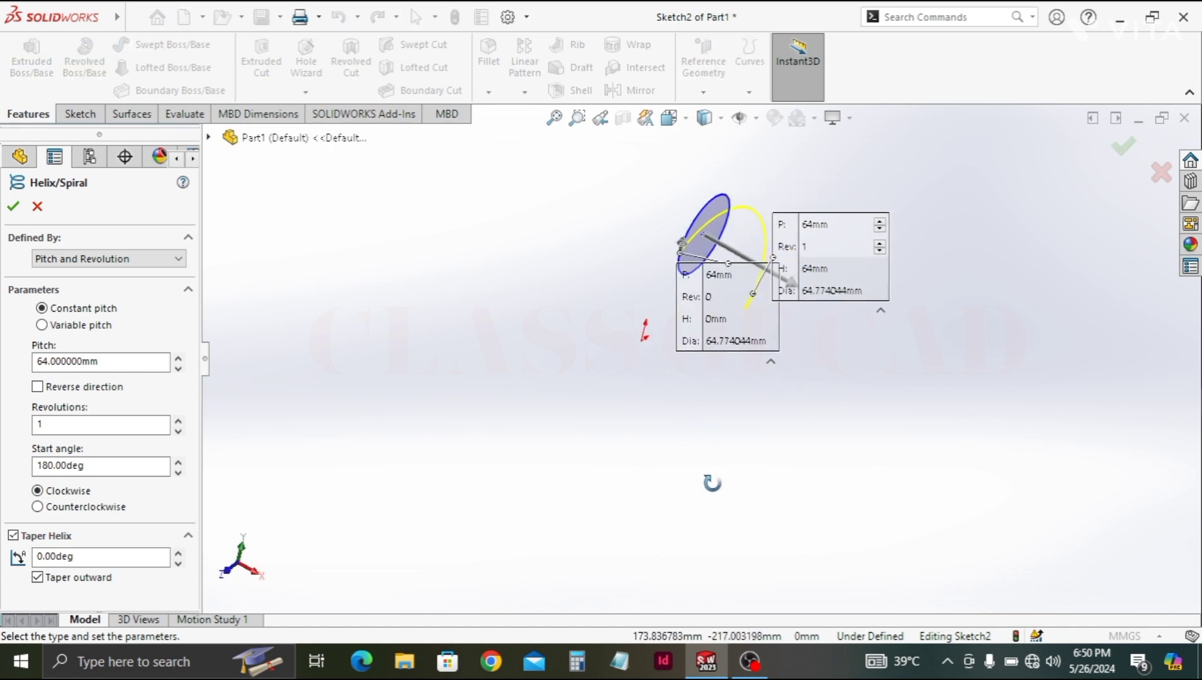
left_click(14, 208)
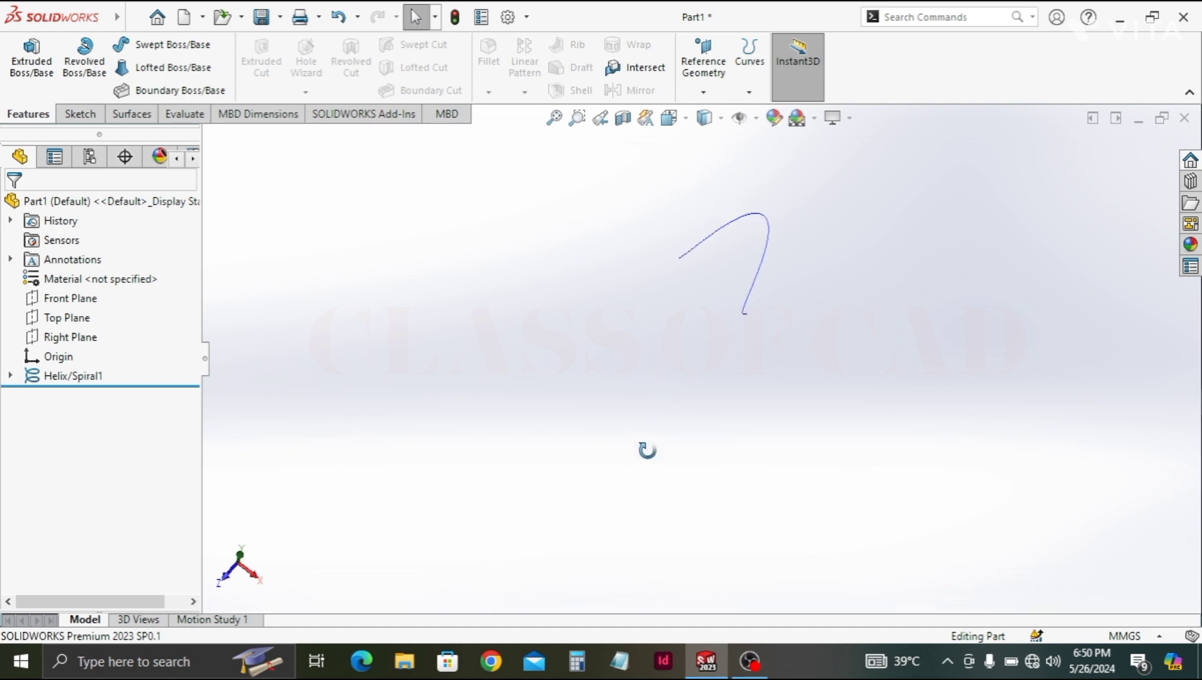
mouse_move(746, 397)
middle_mouse_down()
mouse_move(568, 410)
mouse_move(762, 371)
mouse_move(585, 416)
middle_mouse_up()
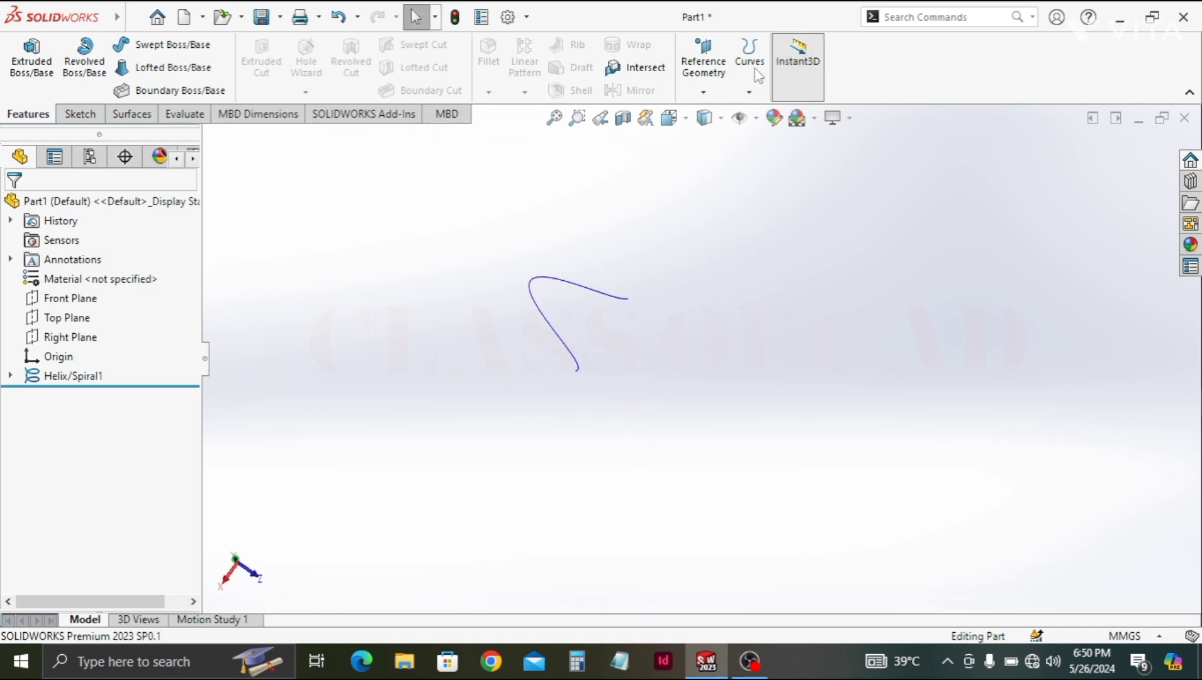
- Begin a reference plane with the helix as its first reference
left_click(705, 90)
left_click(624, 310)
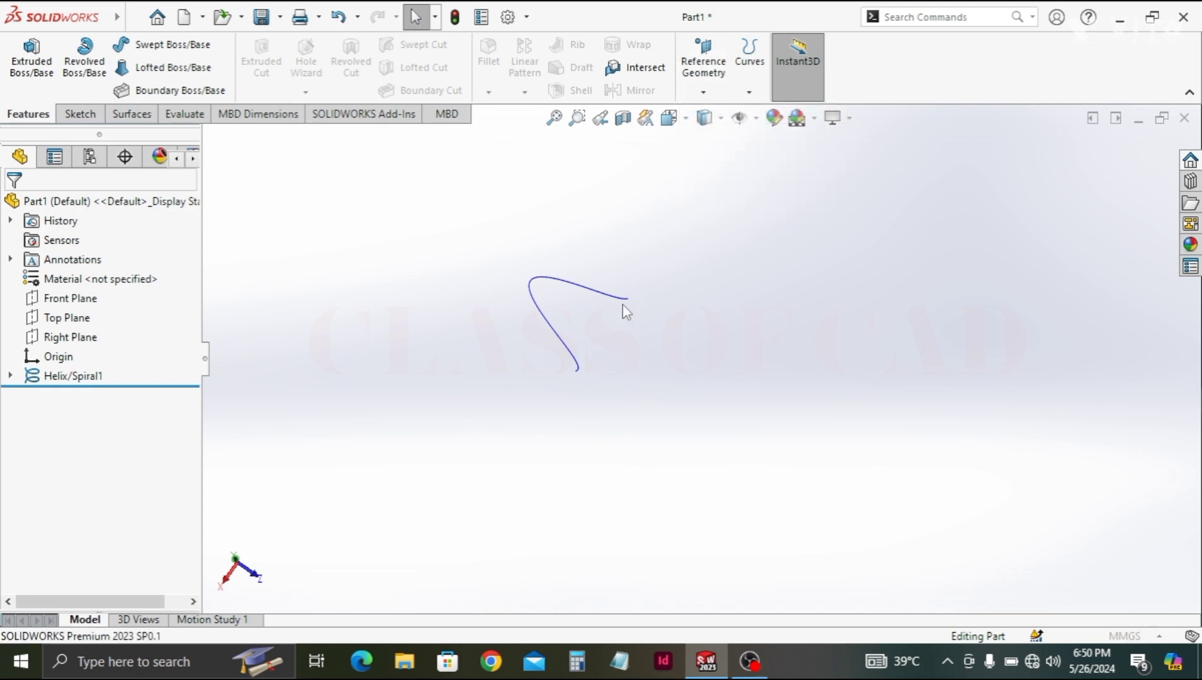
left_click(579, 367)
- Finish Plane1 perpendicular to the helix at its endpoint Point<1>
mouse_move(603, 403)
middle_mouse_down()
mouse_move(555, 370)
mouse_move(570, 351)
middle_mouse_up()
left_click(572, 371)
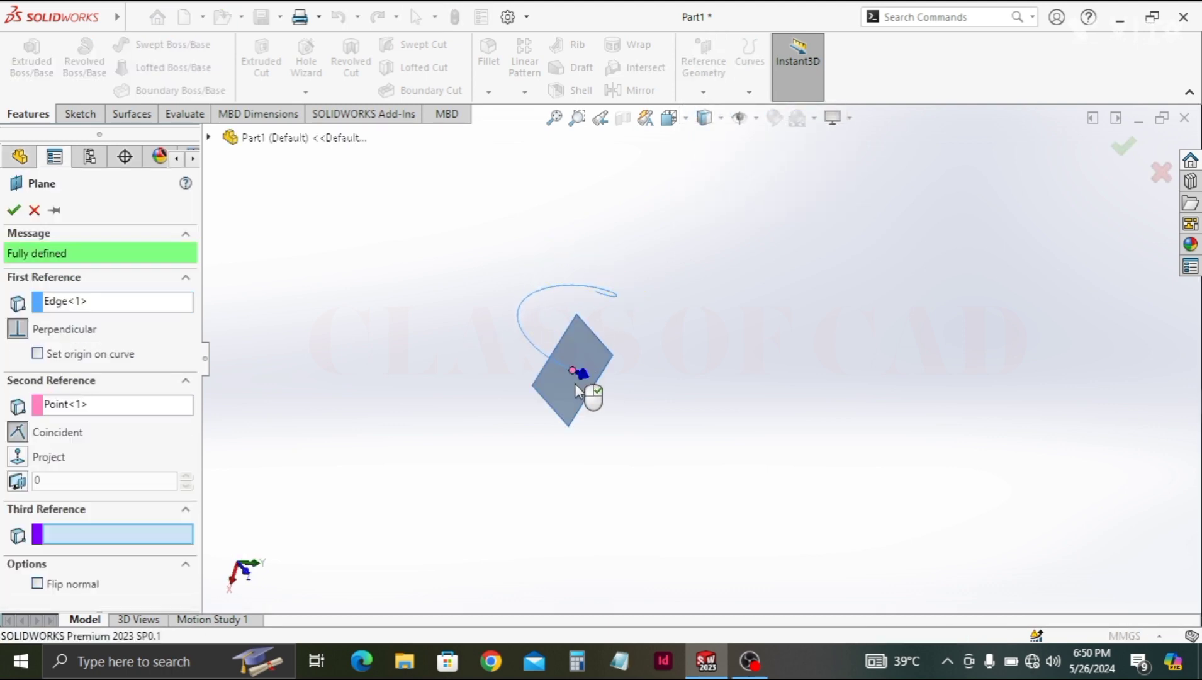
left_click(14, 211)
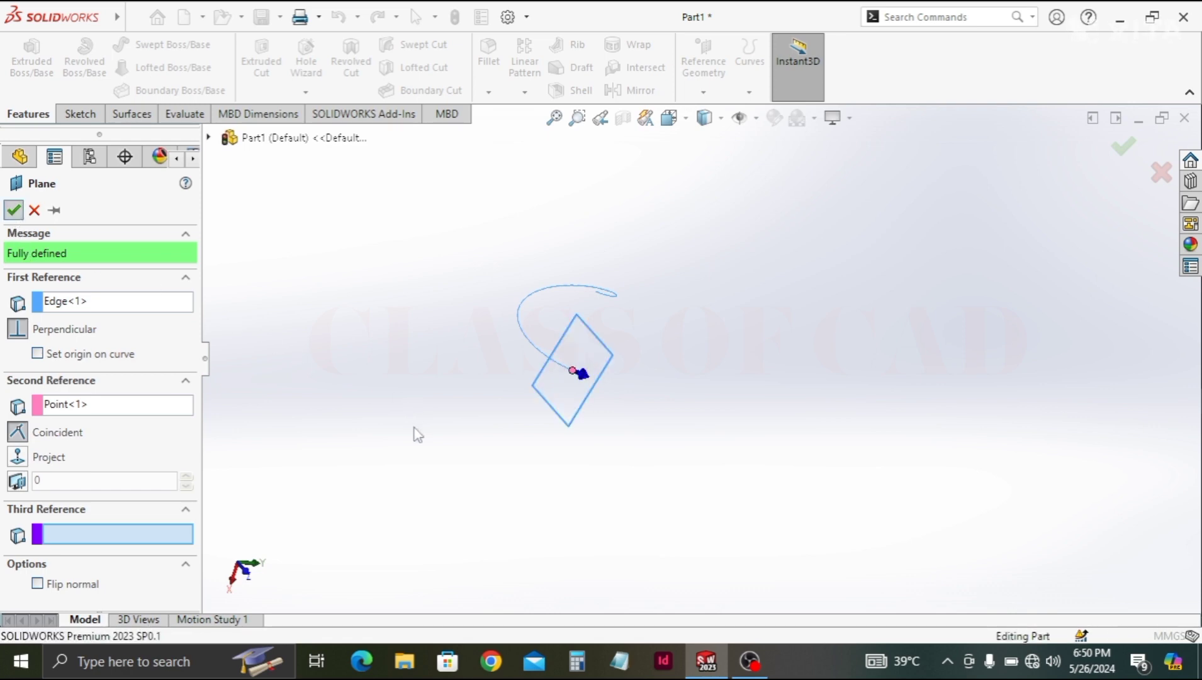
mouse_move(598, 464)
middle_mouse_down()
mouse_move(453, 421)
mouse_move(499, 491)
mouse_move(564, 415)
middle_mouse_up()
- Start Sketch3 on Plane1 and draw a circle, moving it off the origin
left_click(547, 398)
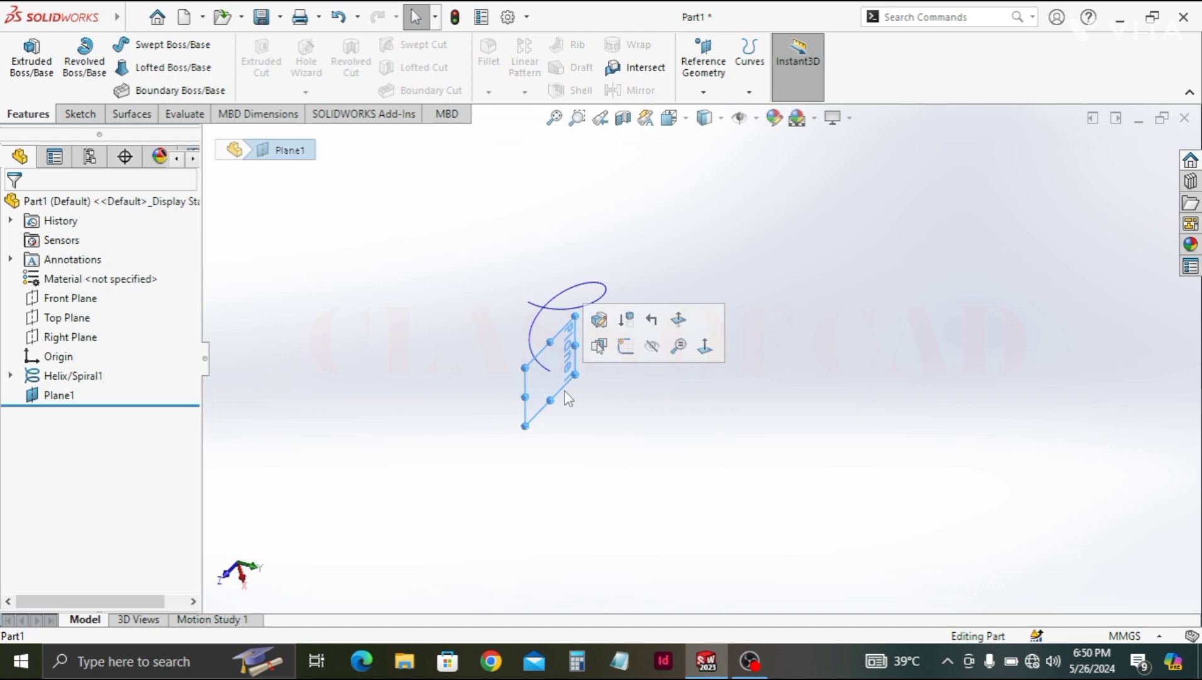
left_click(623, 347)
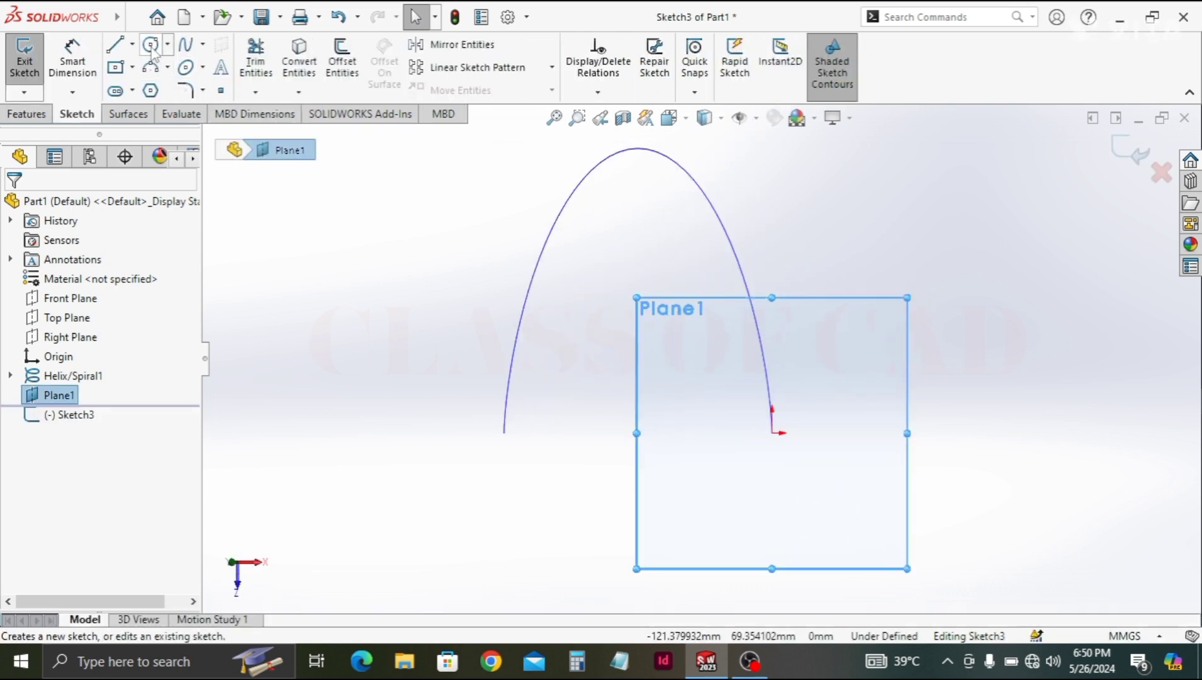
left_click(151, 45)
left_click(772, 433)
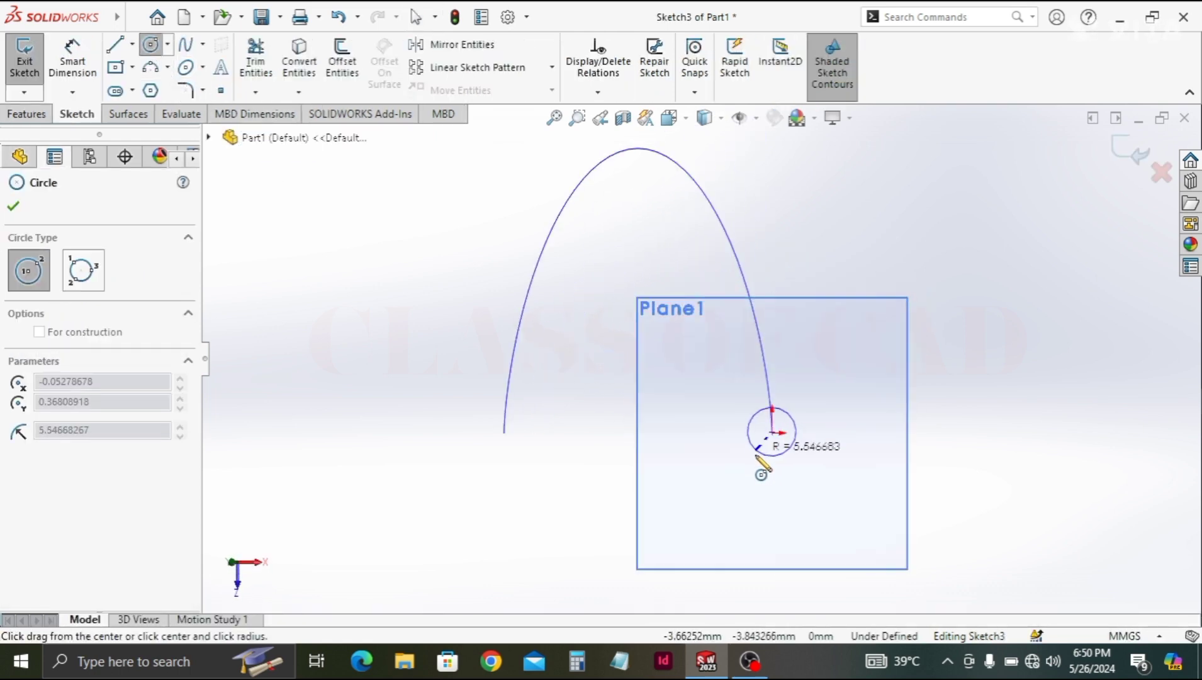
left_click(752, 476)
key("Escape")
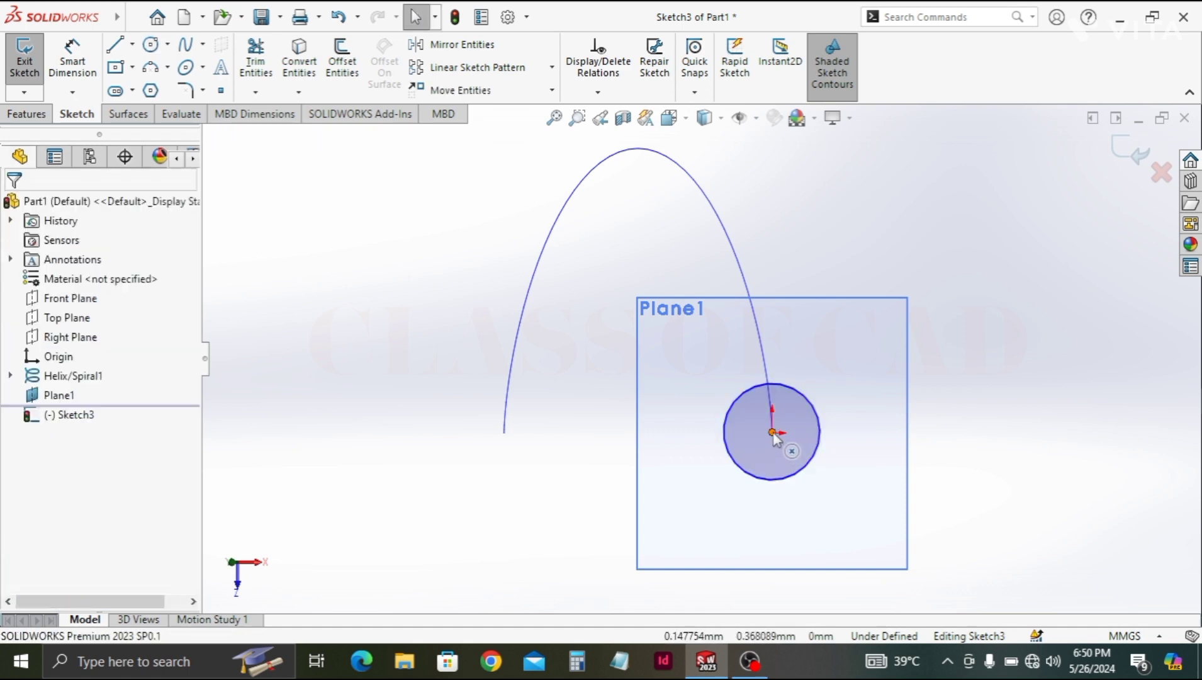
left_click_drag(773, 433, 776, 466)
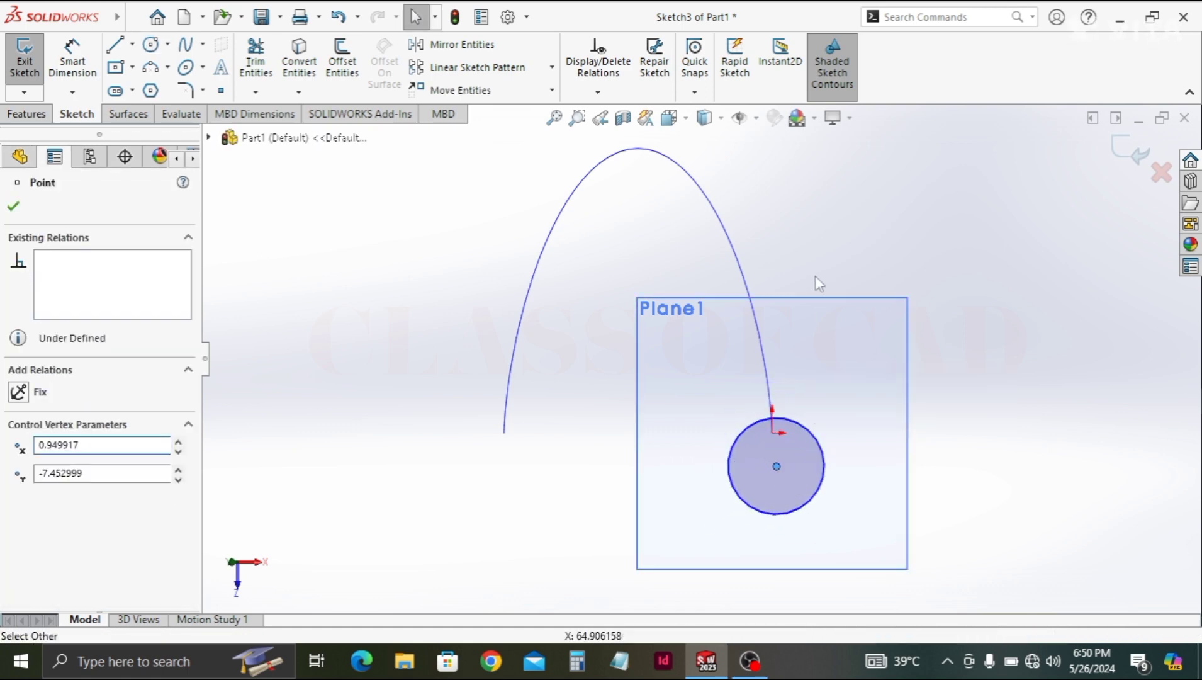
- Select the helix and the new circle together
middle_click_drag(818, 282, 867, 300)
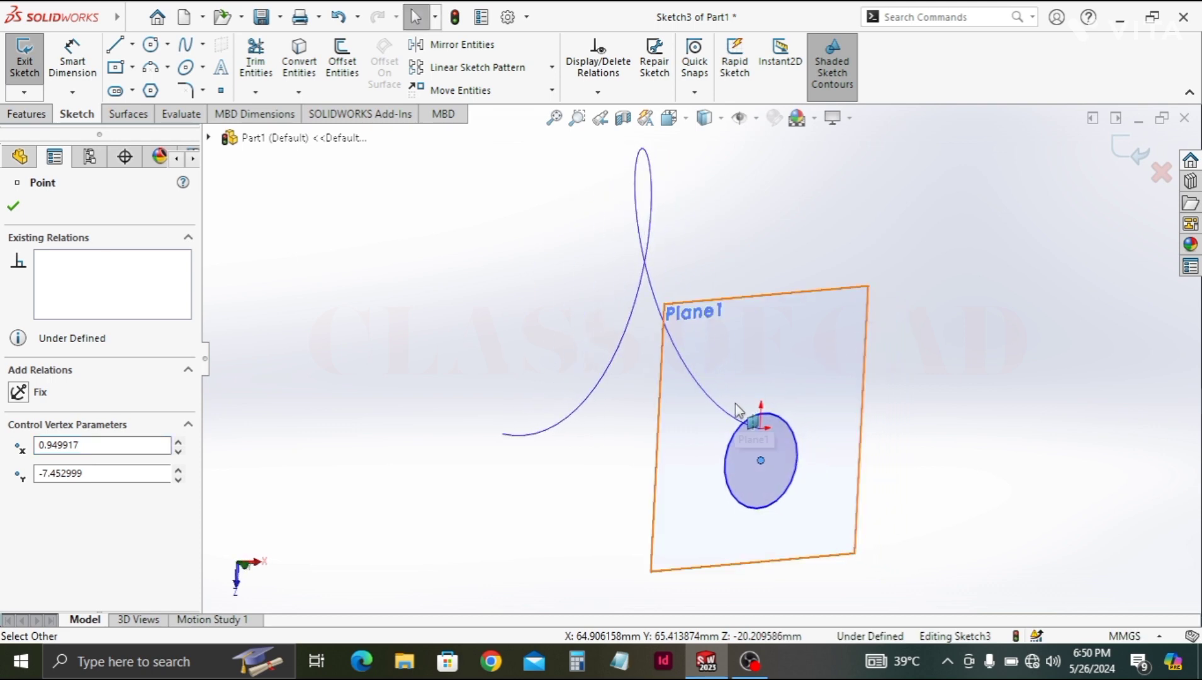
middle_click_drag(709, 444, 619, 367, "ctrl")
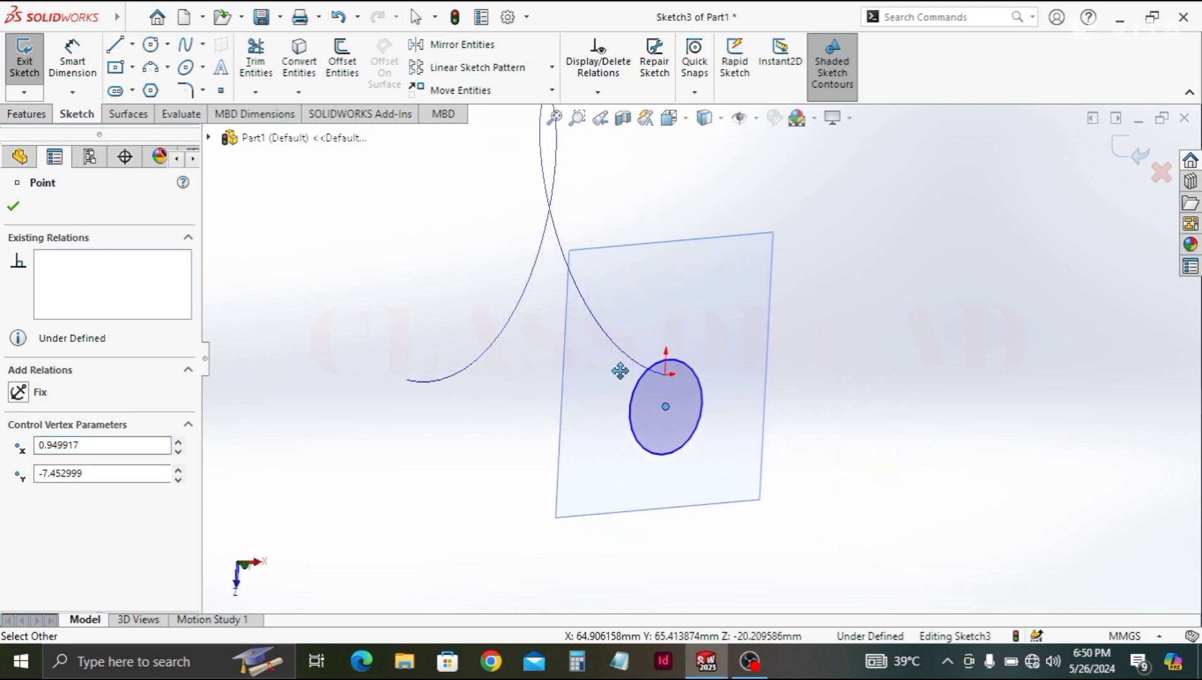
left_click(620, 353)
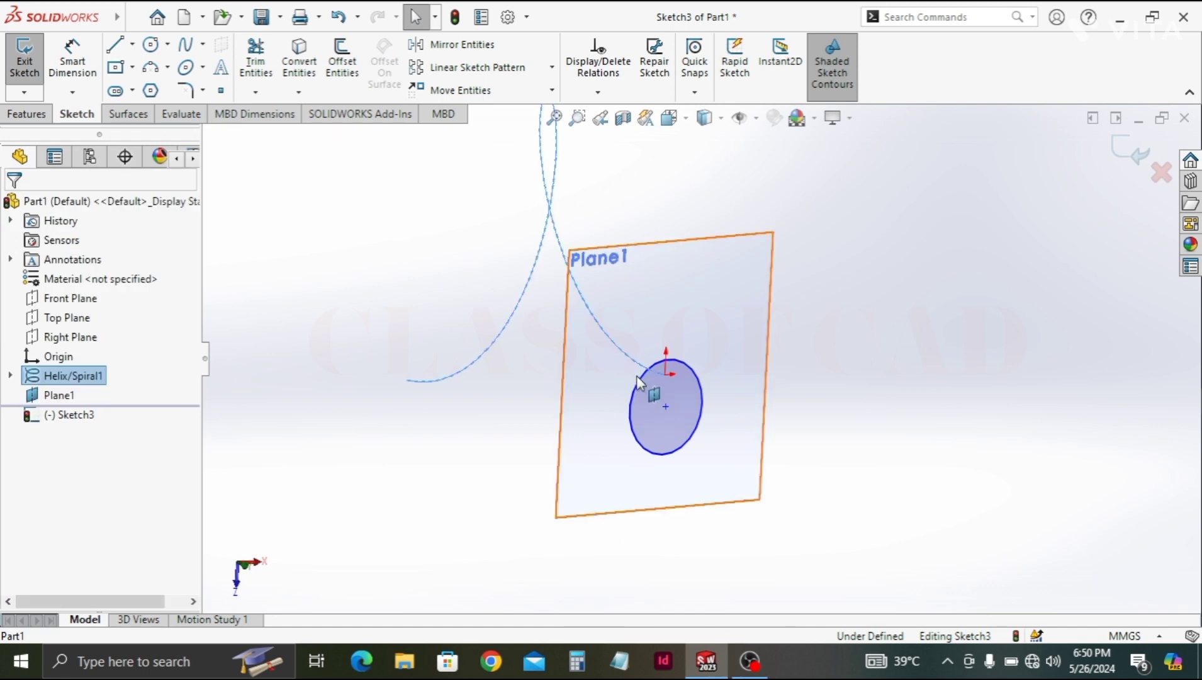
left_click(632, 393, "ctrl")
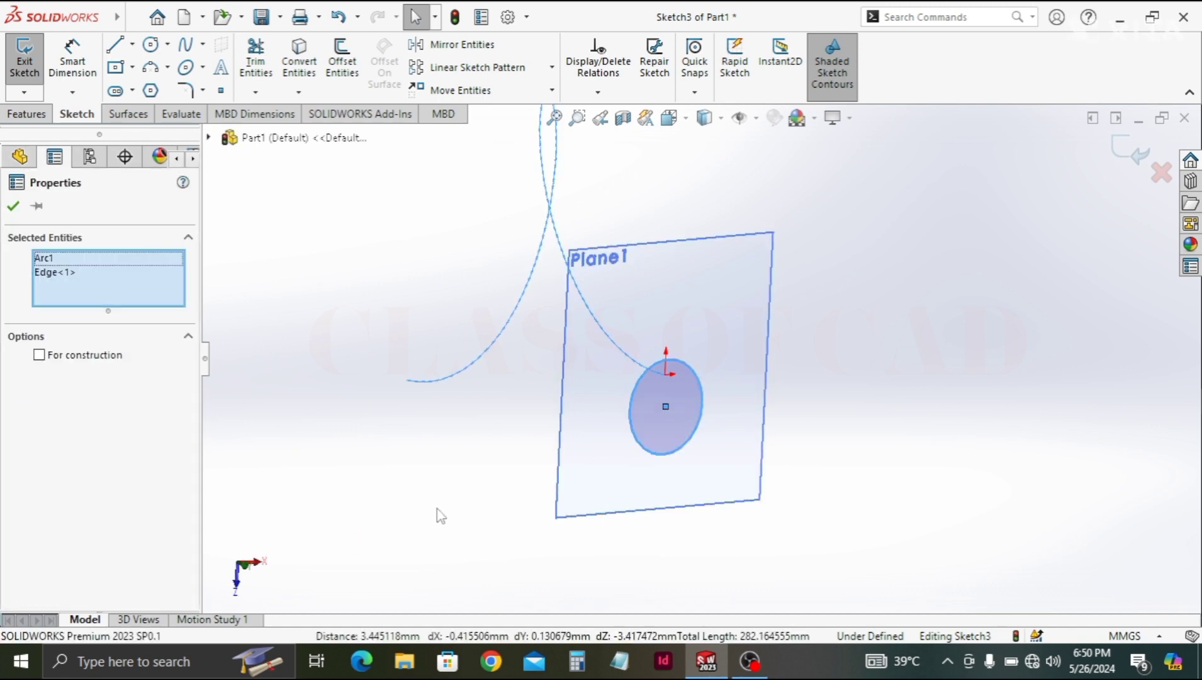
- Add a Pierce relation between the helix and the circle's centre point
key("Escape")
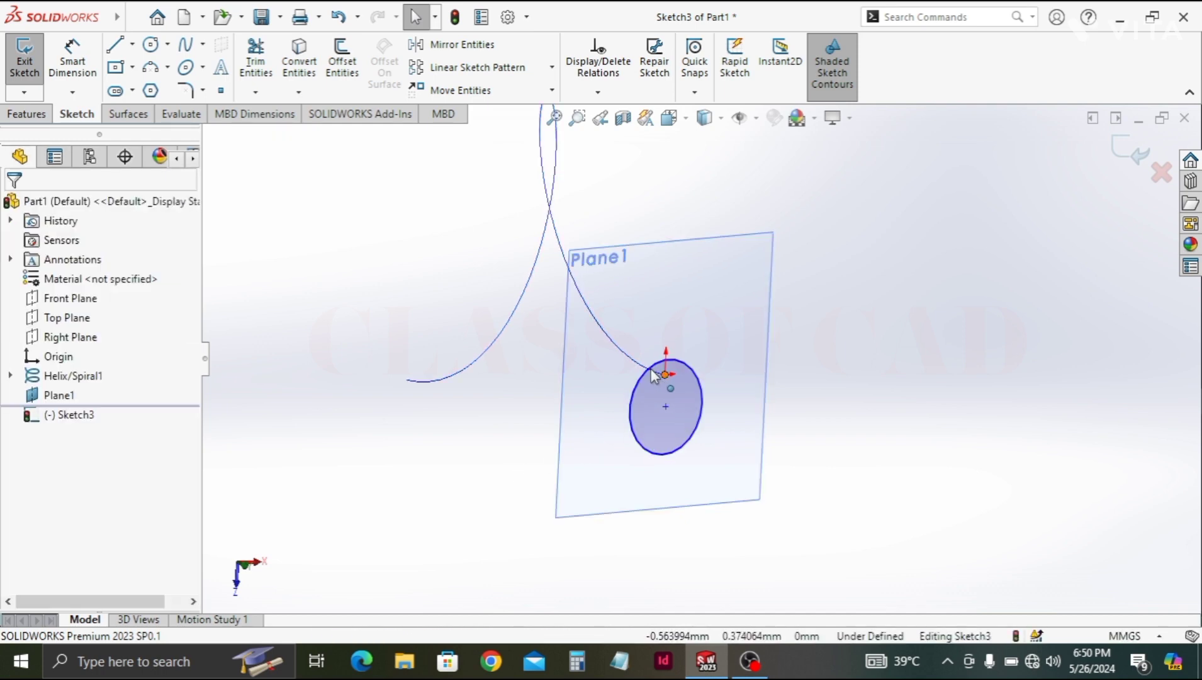
left_click(636, 369)
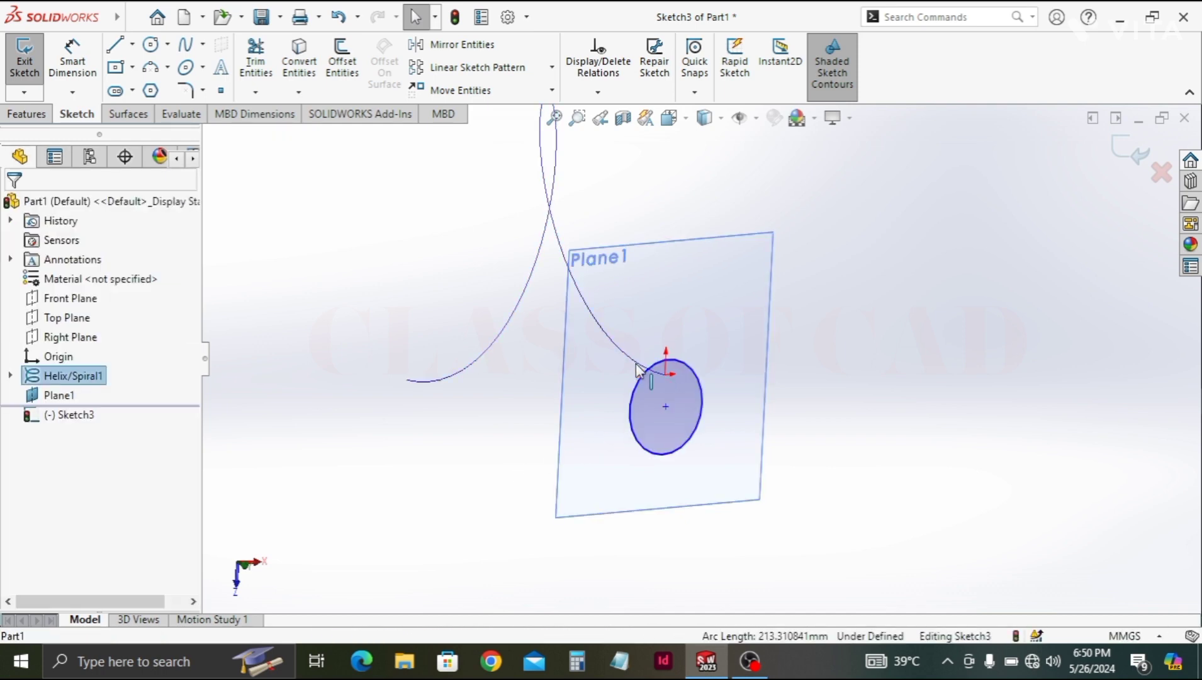
left_click(666, 407, "ctrl")
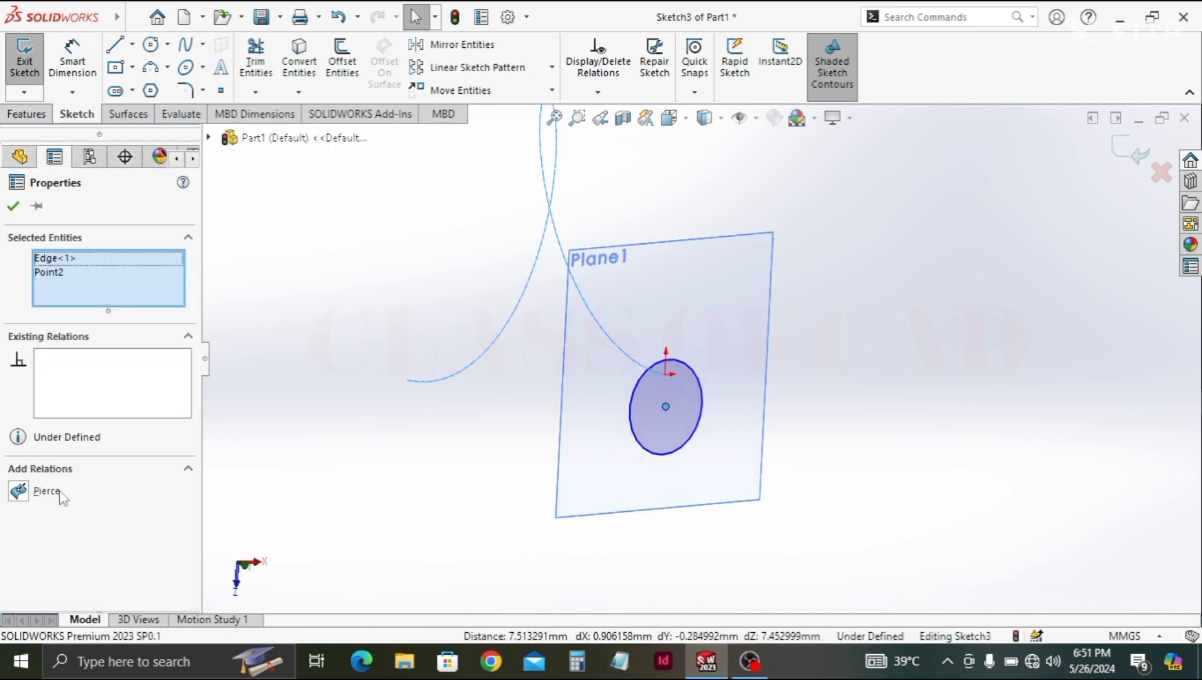
left_click(18, 490)
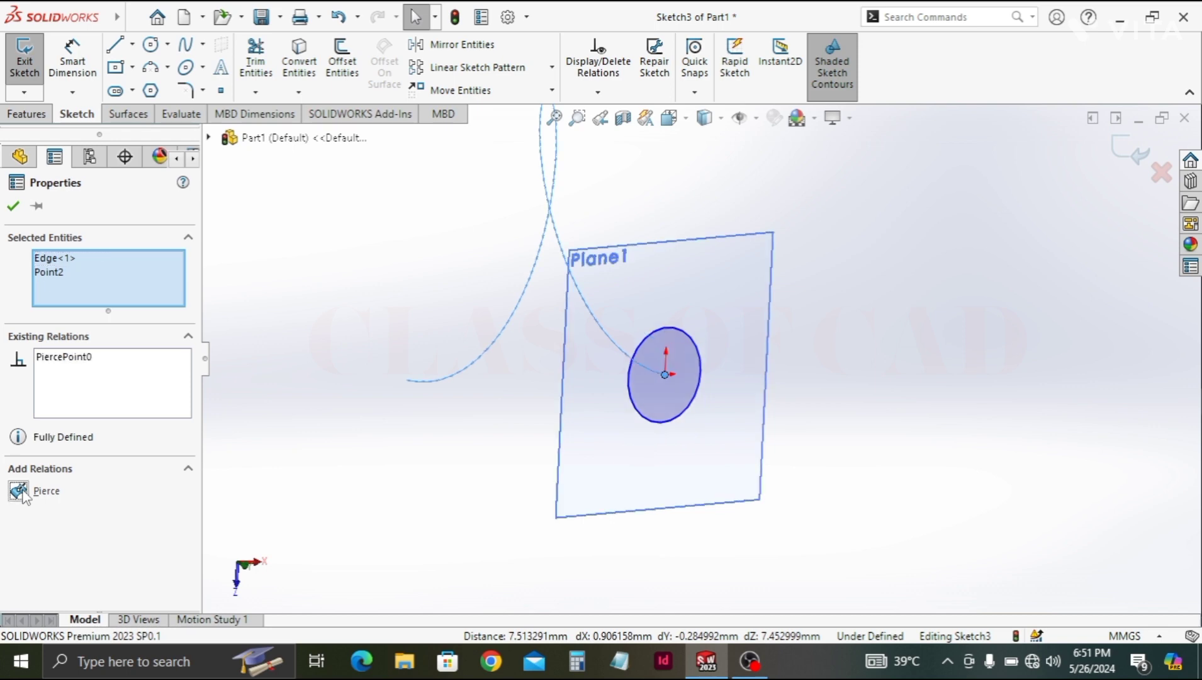
left_click(13, 206)
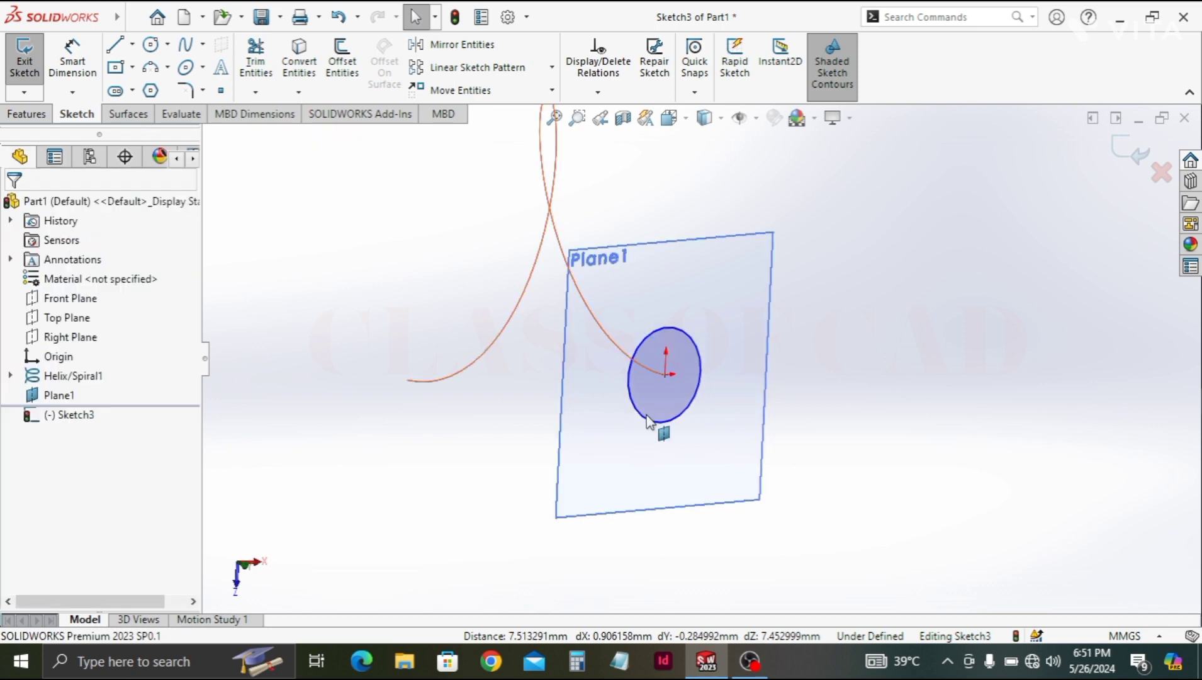
- Verify the pierced centre point cannot be dragged, then exit Sketch3
mouse_move(663, 377)
left_mouse_down()
mouse_move(665, 422)
mouse_move(711, 448)
left_mouse_up()
left_click_drag(721, 376, 828, 371)
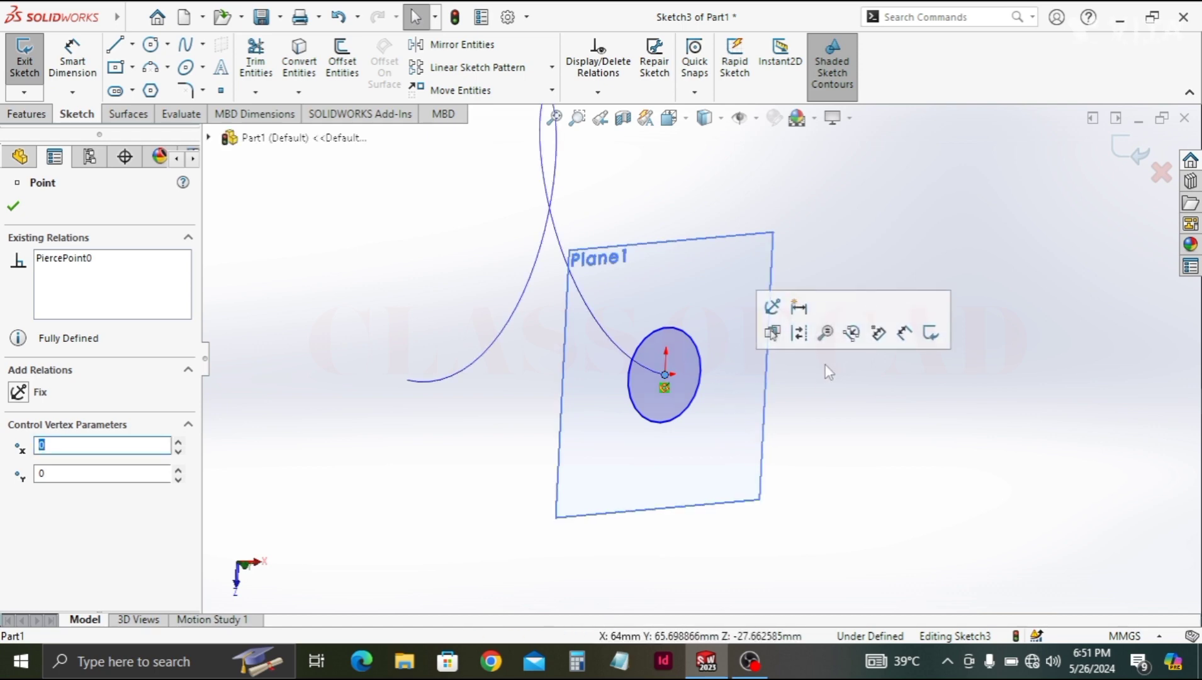
left_click(805, 435)
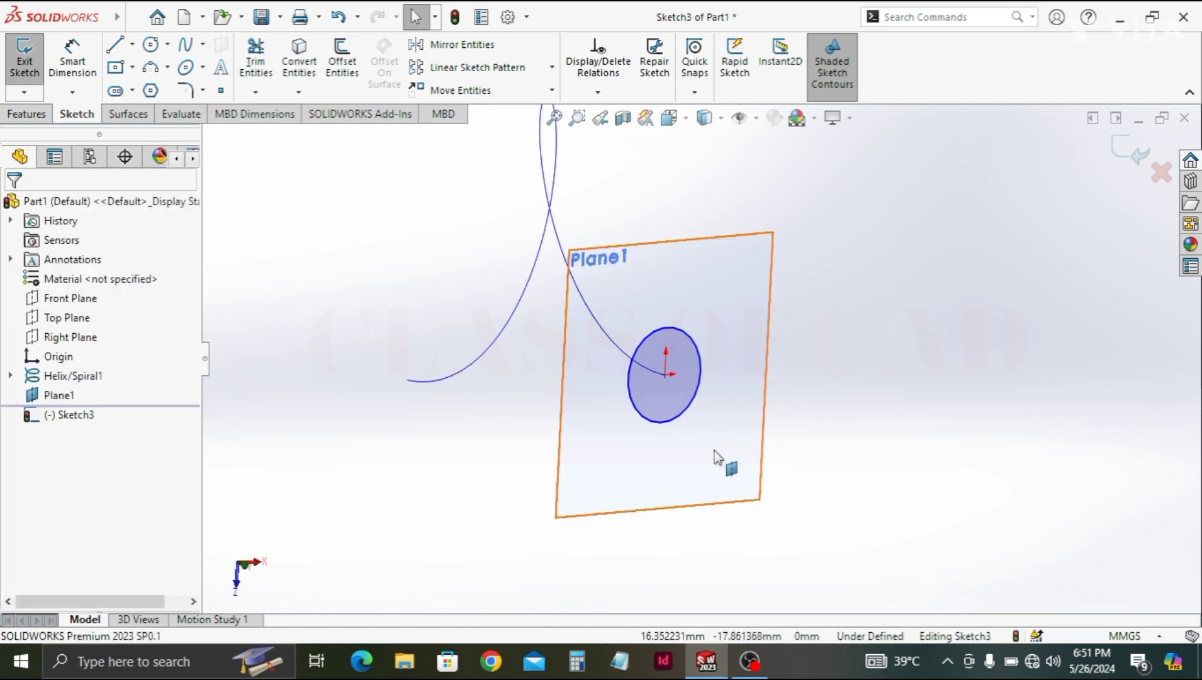
middle_click_drag(715, 450, 699, 454)
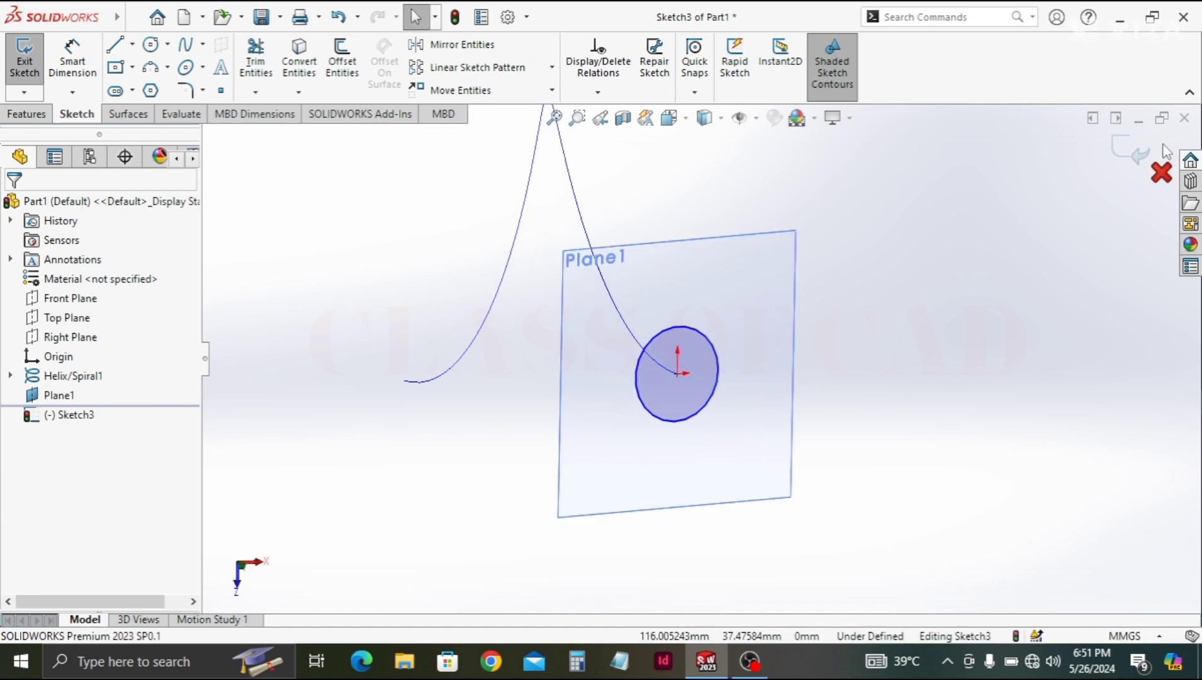
left_click(1133, 152)
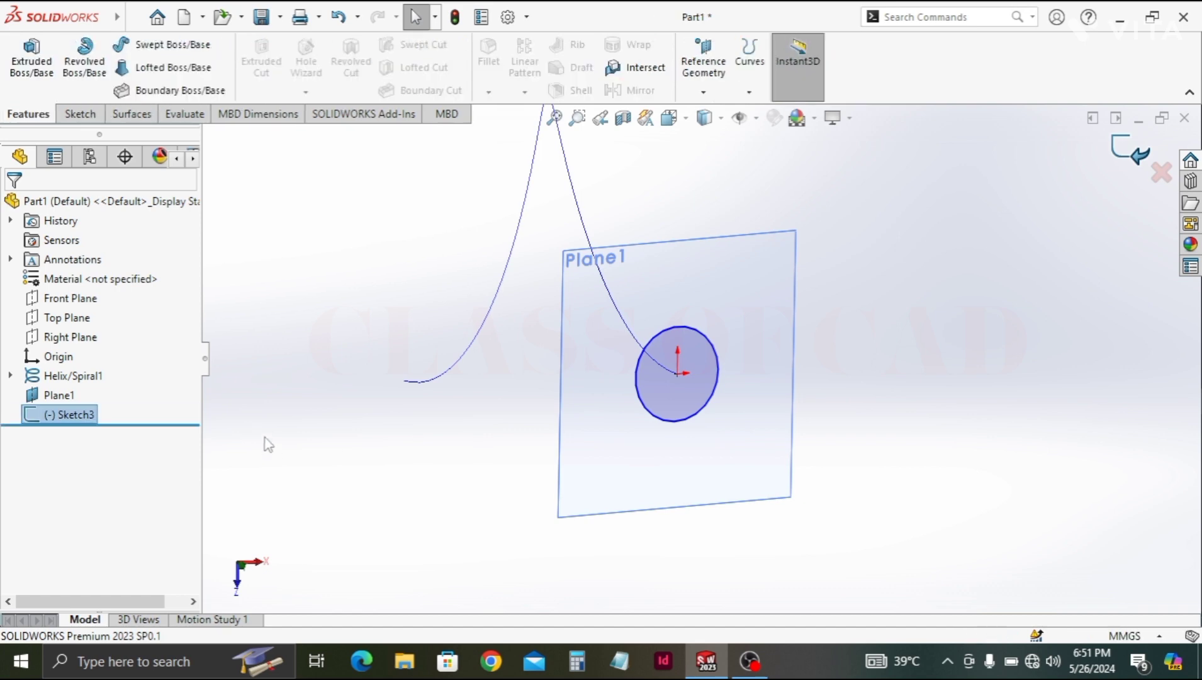
- Start a sketch on the Right Plane and draw a small circle above Plane1
left_click(70, 337)
left_click(83, 314)
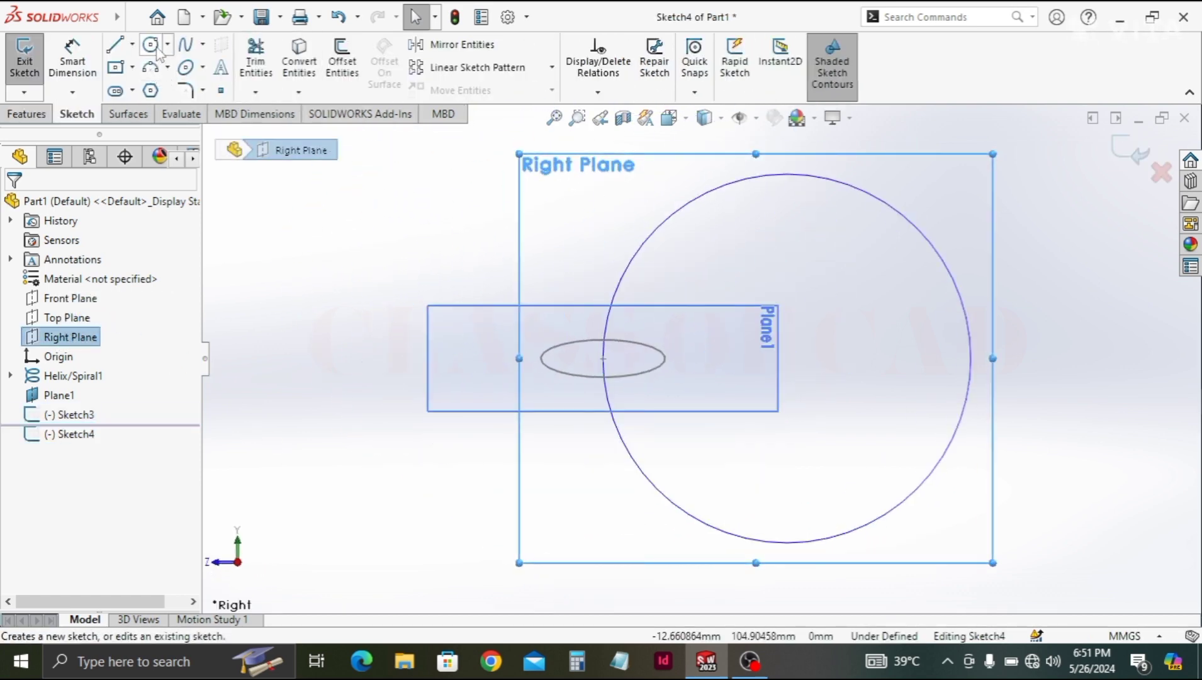
left_click(155, 48)
left_click(420, 237)
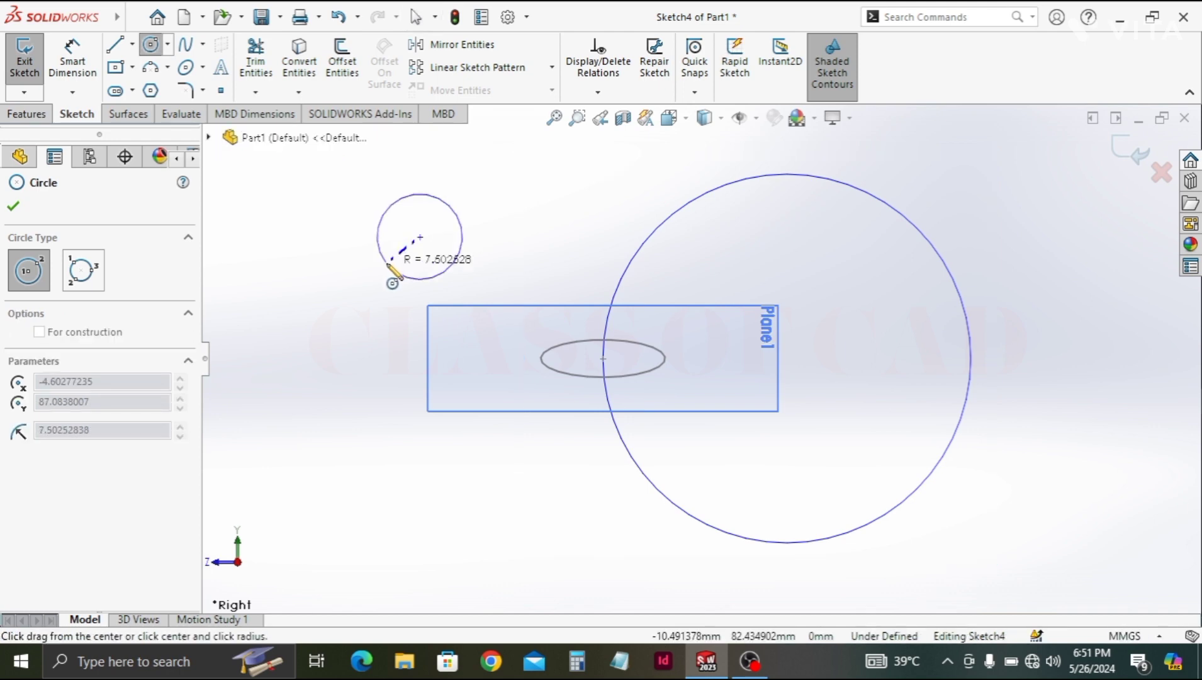
left_click(390, 271)
key("Escape")
key("f")
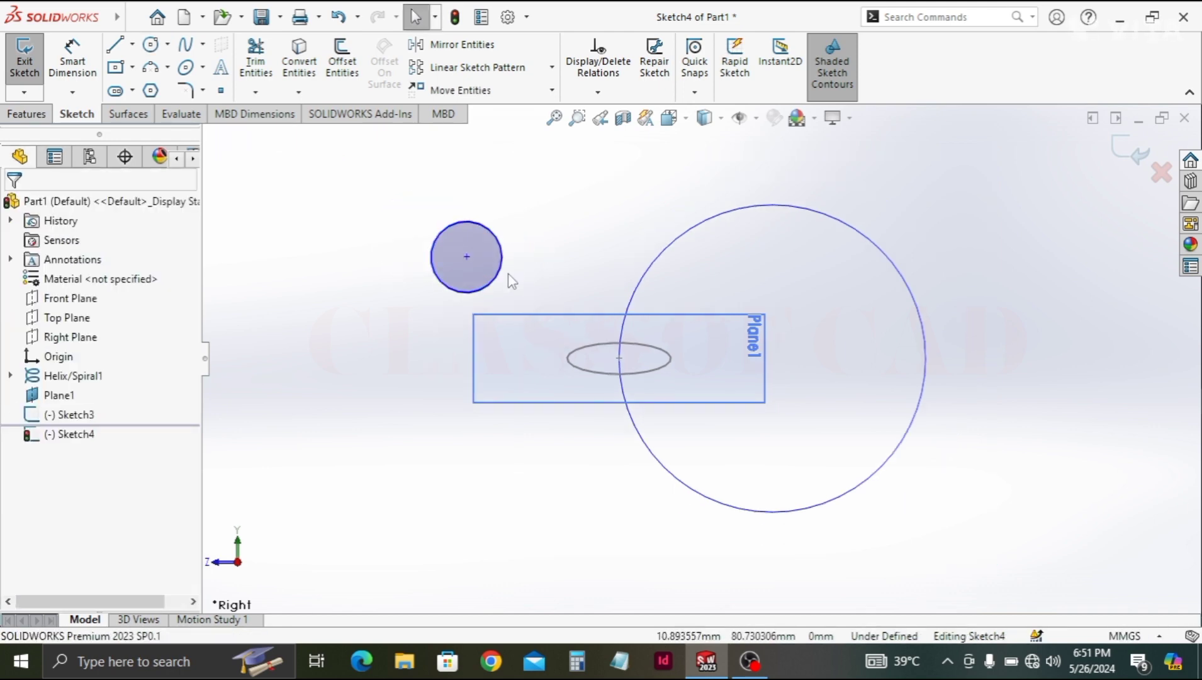
middle_click_drag(511, 281, 560, 281, "ctrl")
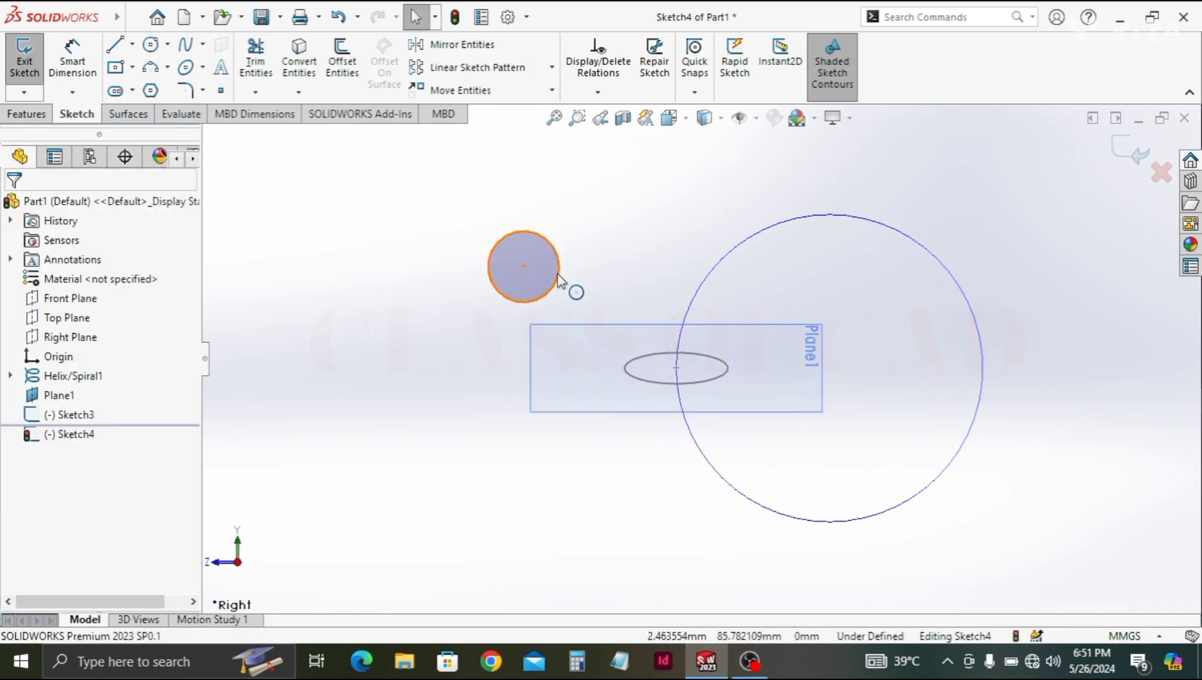
- Apply a Fix relation to the small circle so the sketch is fully defined
left_click(559, 280)
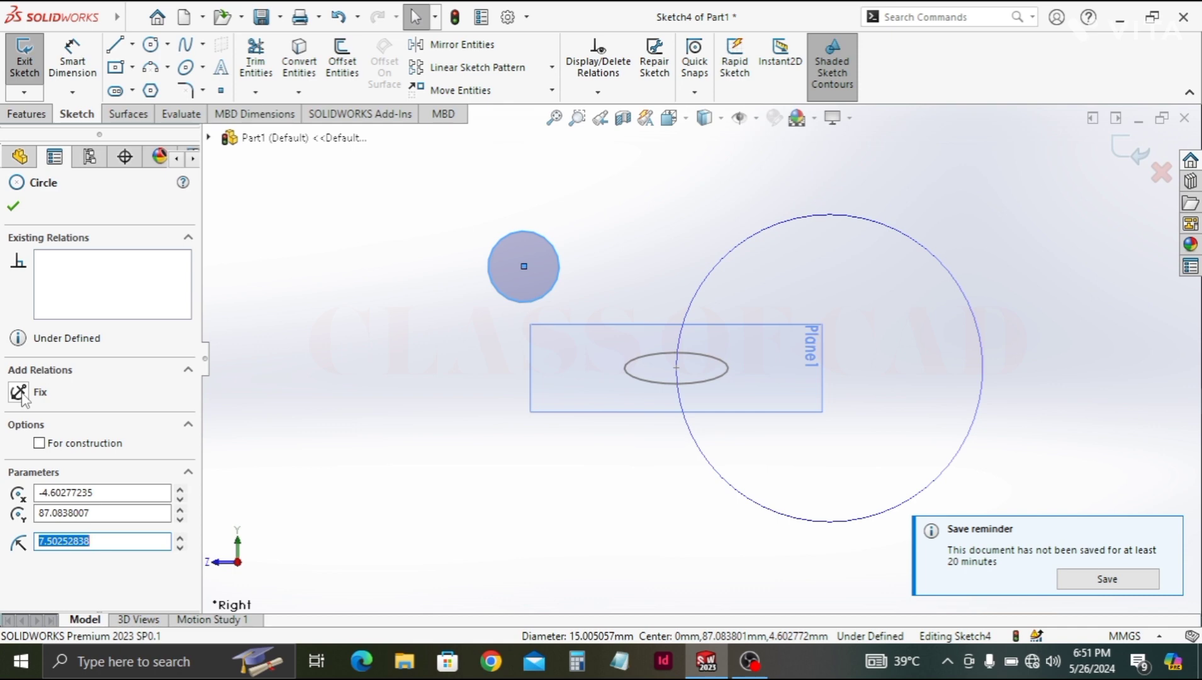
left_click(18, 392)
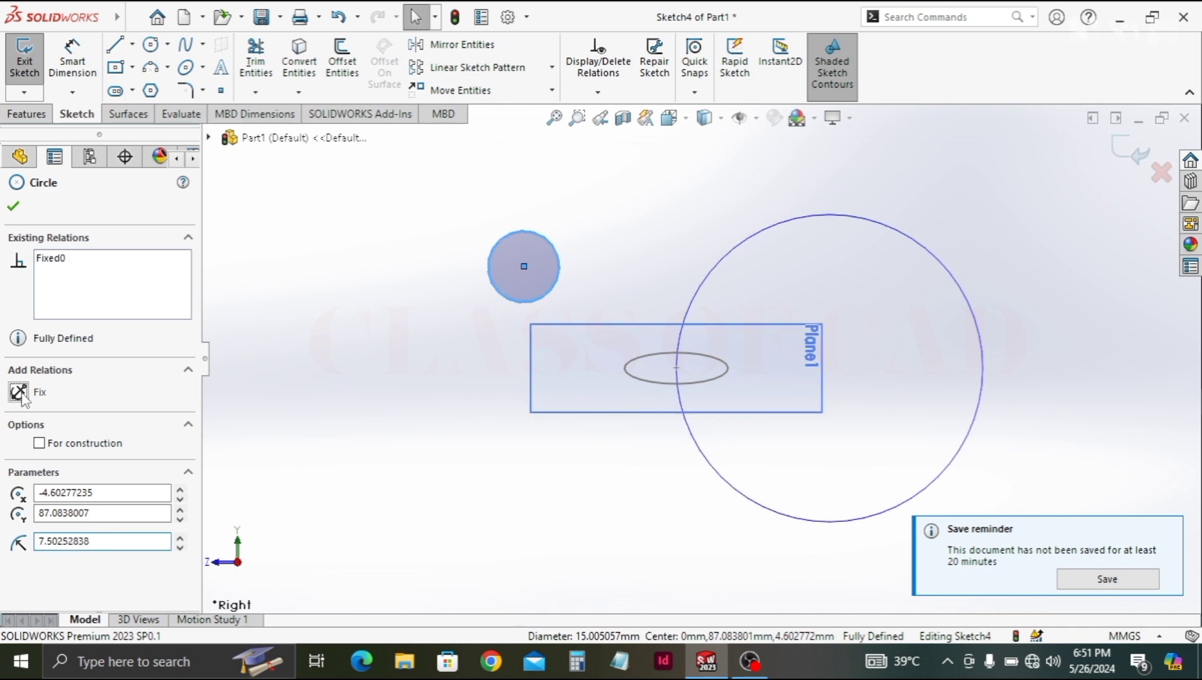
left_click(13, 207)
left_click(461, 300)
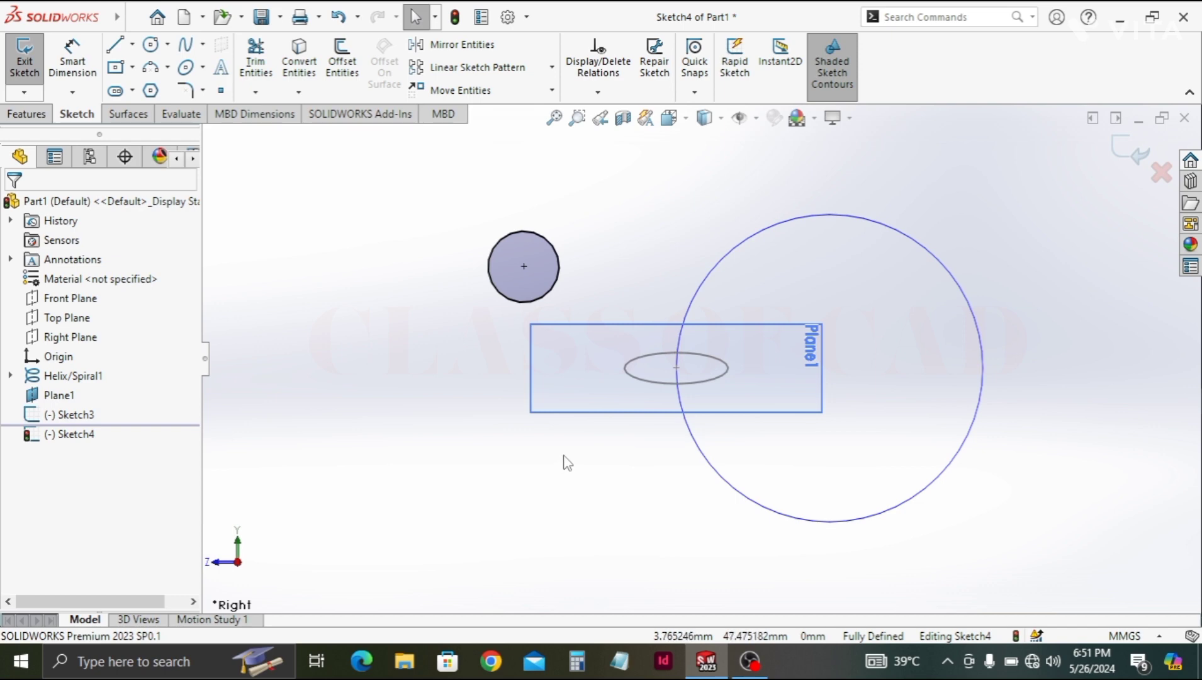
mouse_move(587, 448)
middle_mouse_down()
mouse_move(610, 442)
mouse_move(627, 510)
mouse_move(595, 542)
mouse_move(491, 389)
mouse_move(519, 390)
mouse_move(528, 434)
mouse_move(518, 440)
middle_mouse_up()
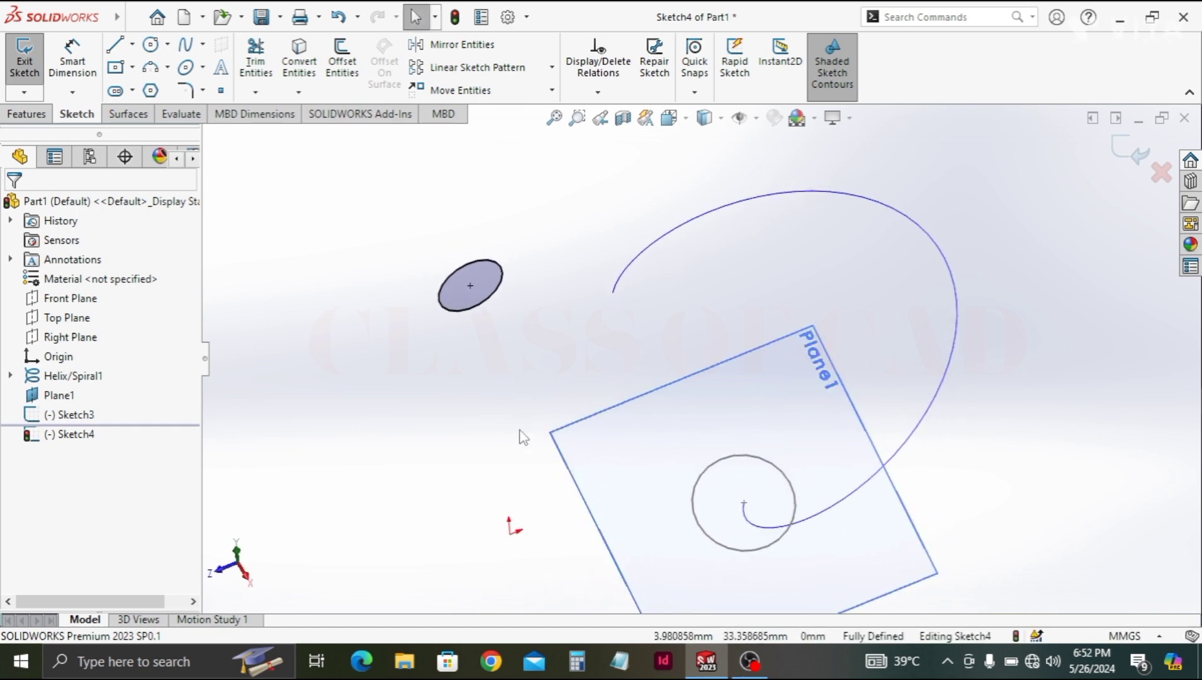